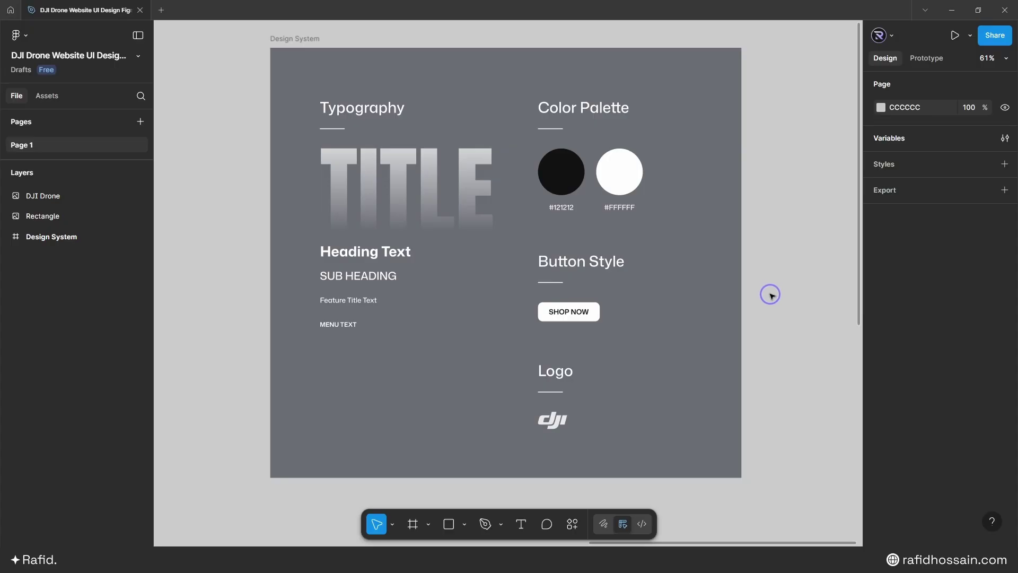
Step: Bring up the frame size presets and expand Desktop to show sizes like MacBook Pro 16" 1728×1117
click(412, 525)
scroll(377, 444, down, 5)
scroll(470, 424, up, 3)
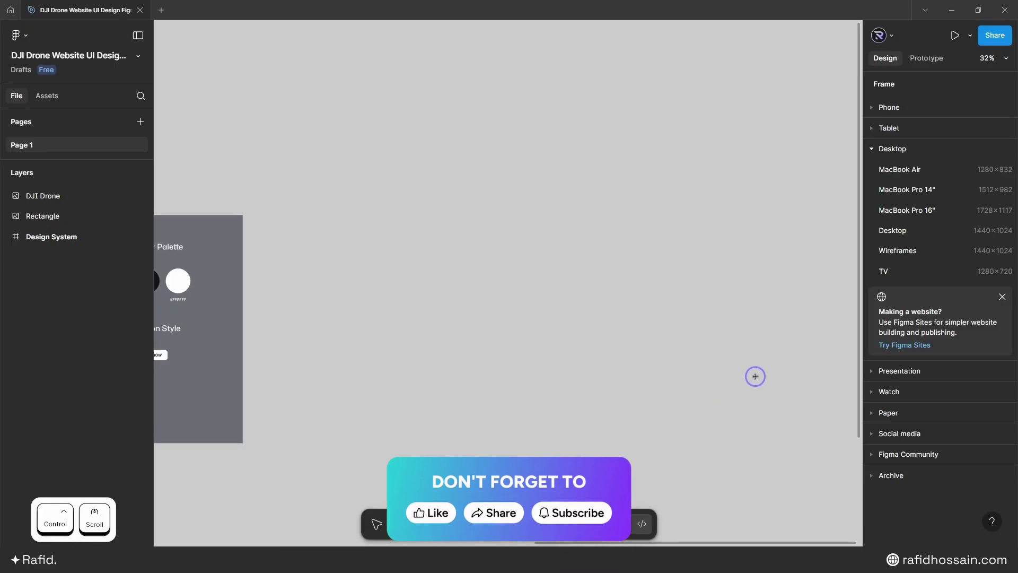
Step: Create a MacBook Pro 16" frame at Y 0 named 'DJI Drone Website UI Design'
click(933, 211)
drag(373, 165, 365, 208)
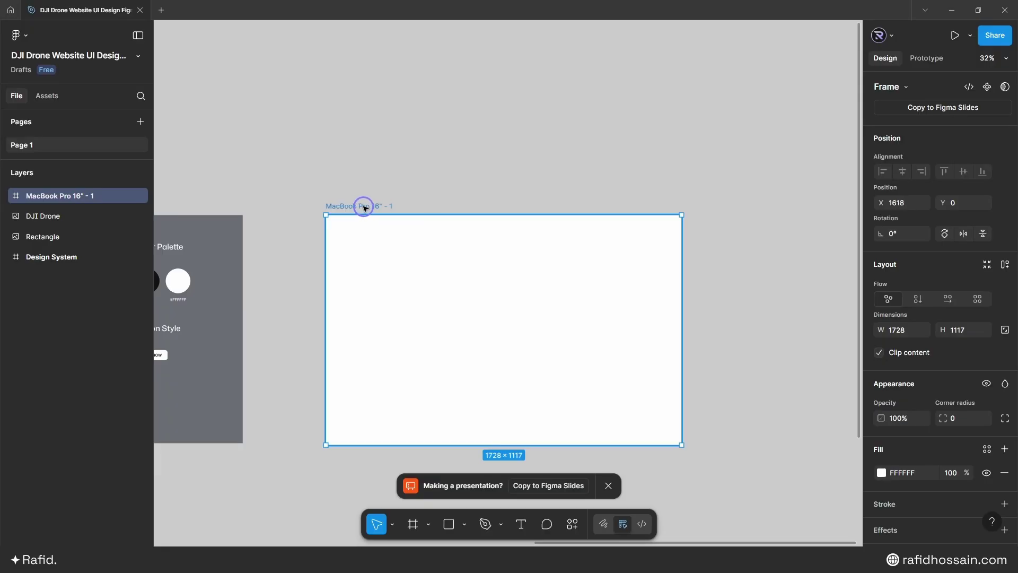
double_click(364, 206)
text(DJI Drone Website UI Design)
key(Return)
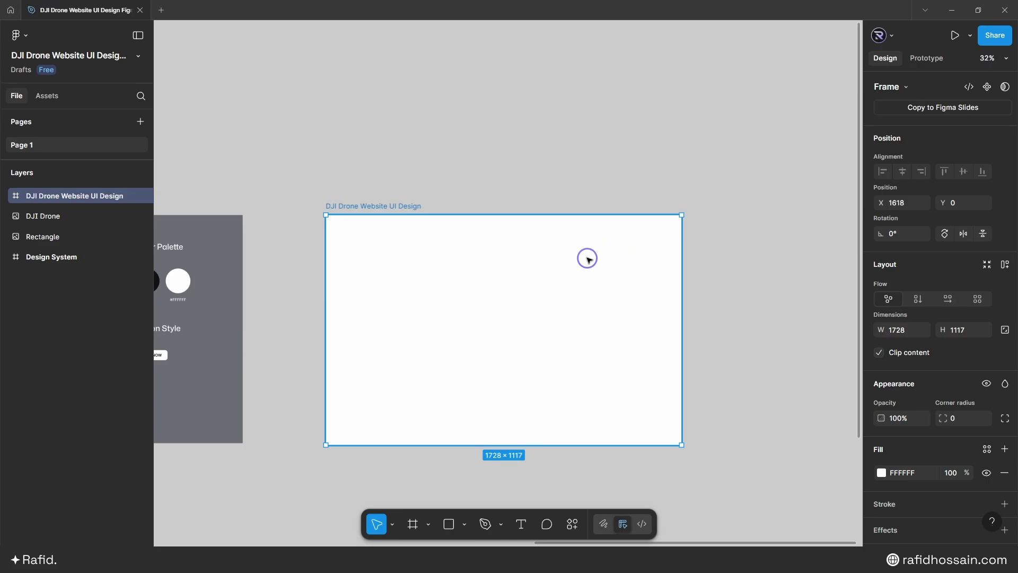
Step: Add a 12-column layout grid with 164 margin and 30 gutter to the frame
scroll(930, 408, down, 3)
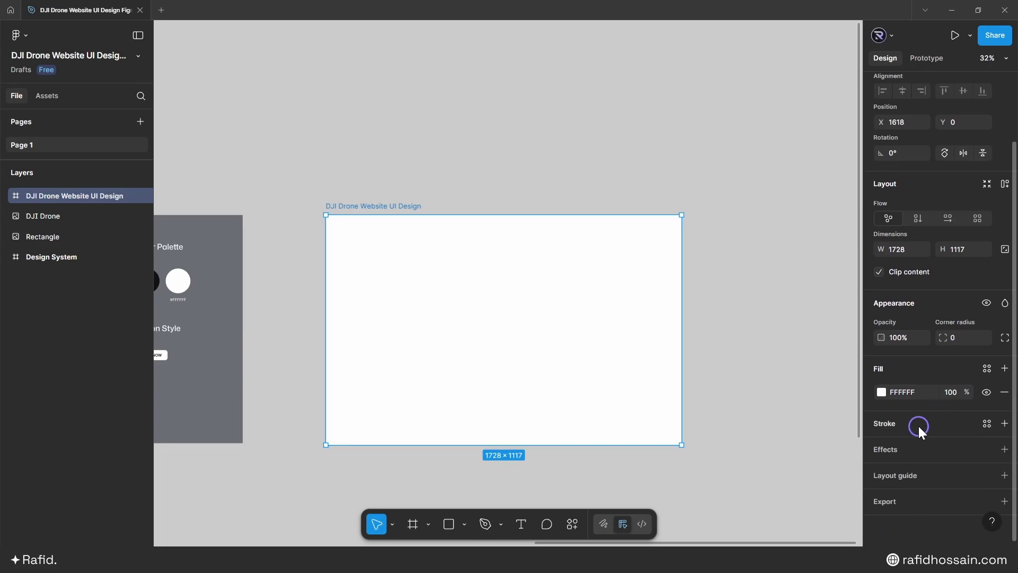
click(910, 475)
click(736, 469)
click(764, 484)
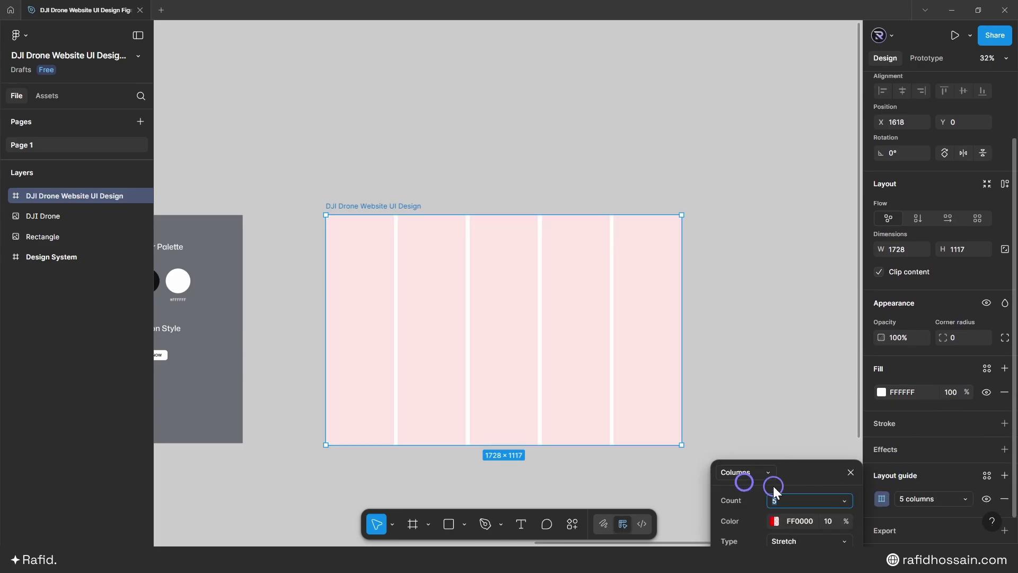
text(12)
click(784, 500)
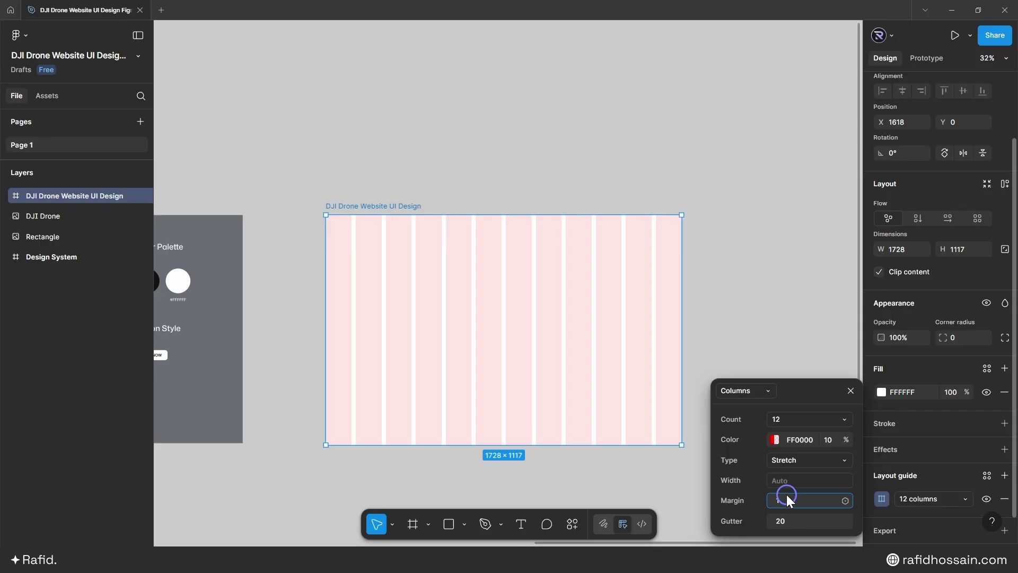
text(164)
click(798, 519)
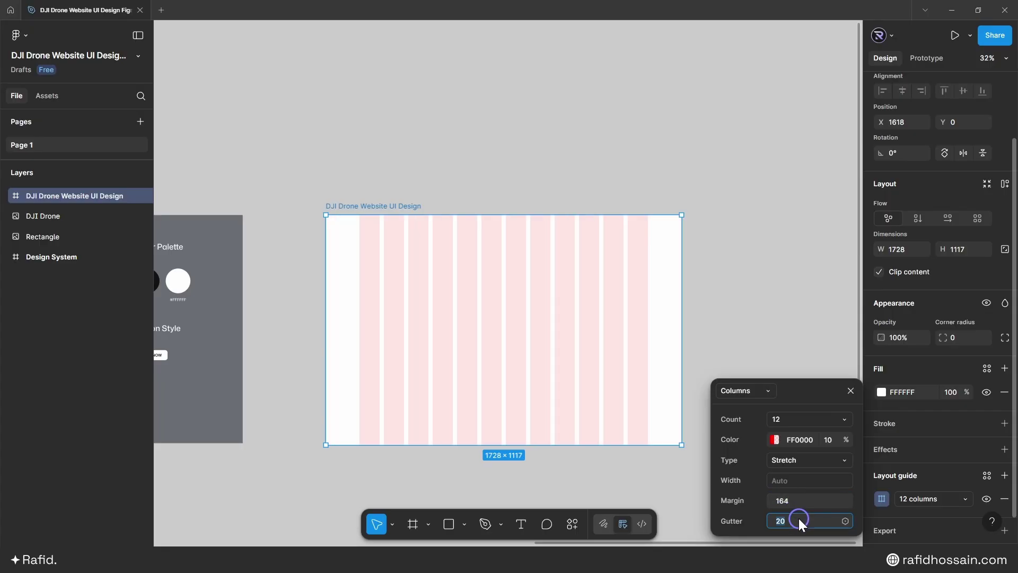
text(30)
key(Return)
click(762, 442)
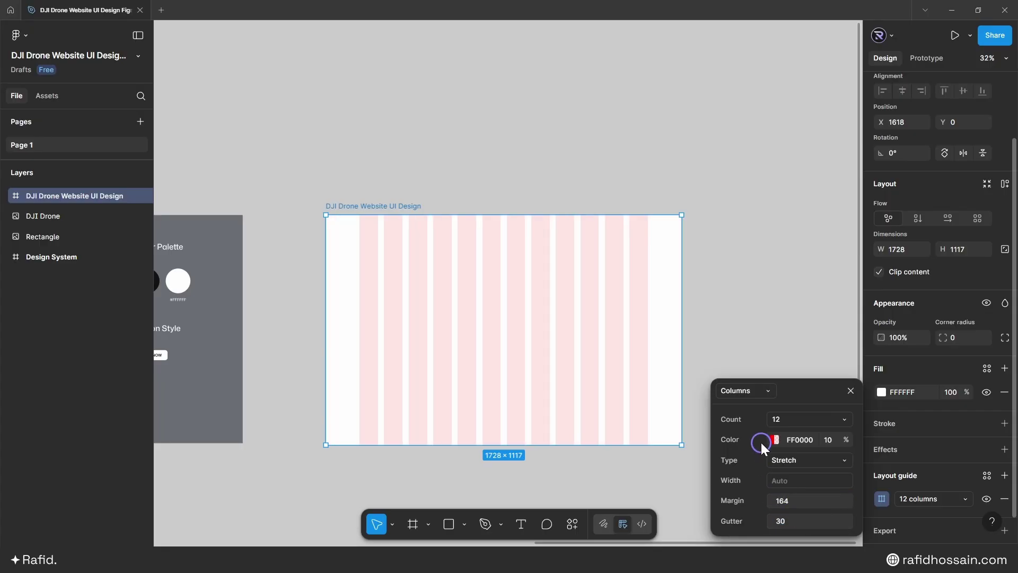
Step: Make the grid columns grey and set the frame's corner radius to 30
click(774, 439)
drag(644, 396, 541, 327)
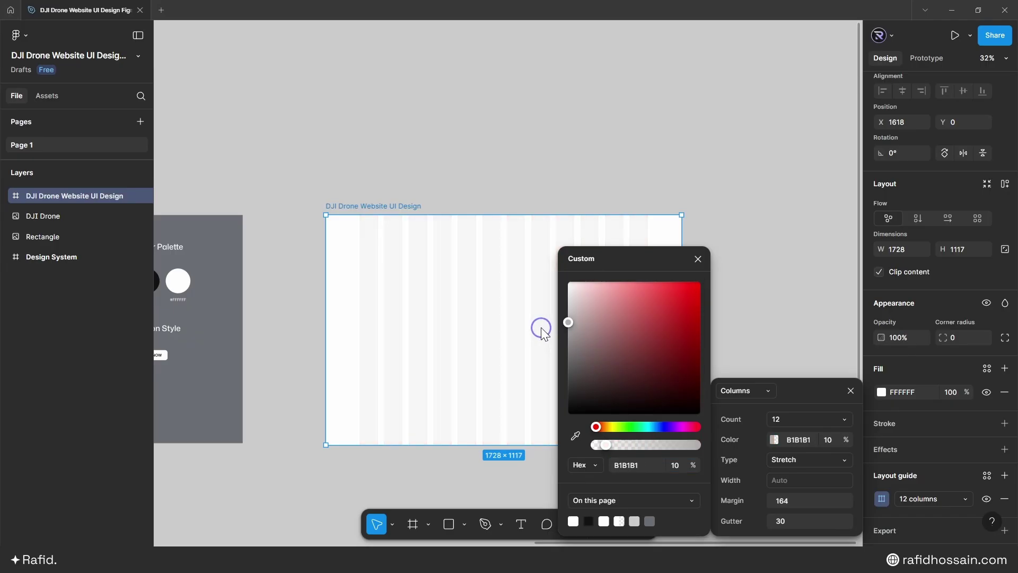
click(697, 259)
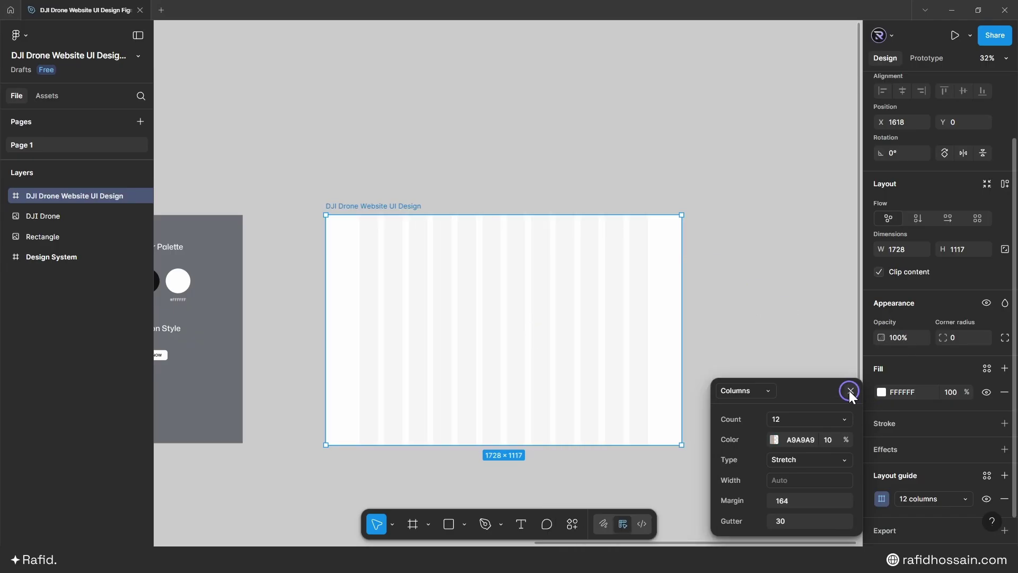
click(849, 391)
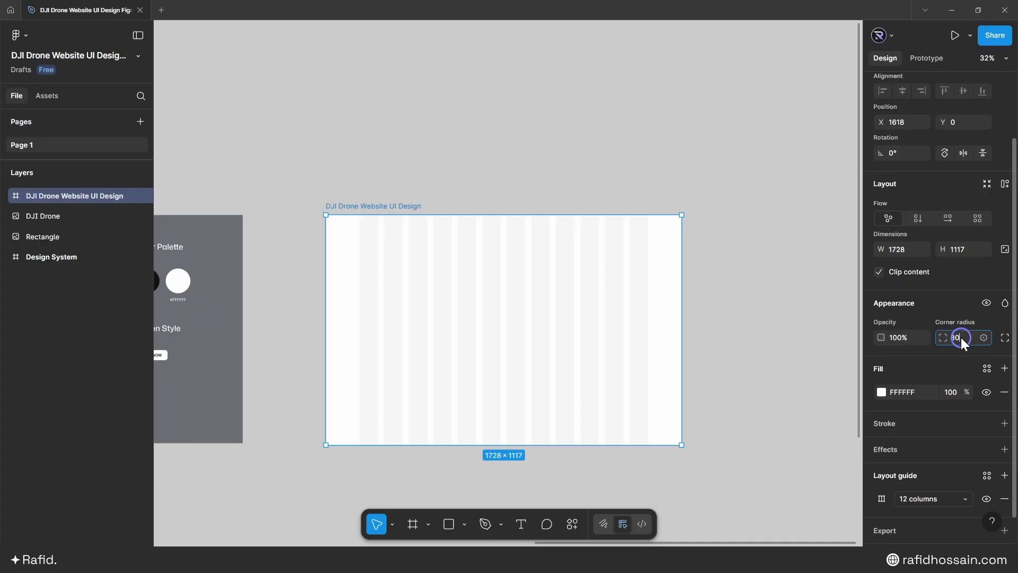
click(718, 199)
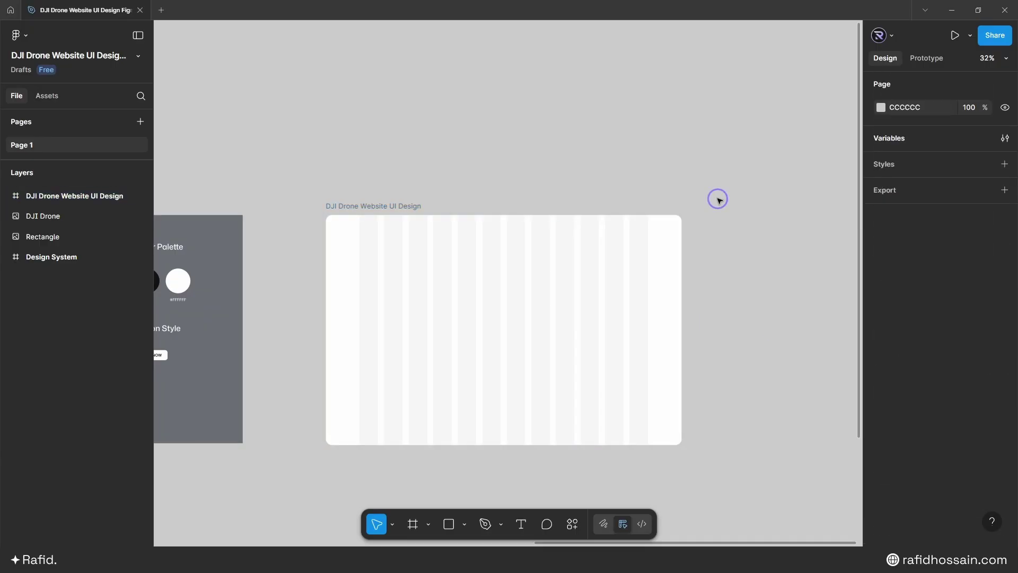
Step: Duplicate the landscape image into the website frame, snapped to its top-left corner
scroll(717, 185, down, 5)
click(646, 201)
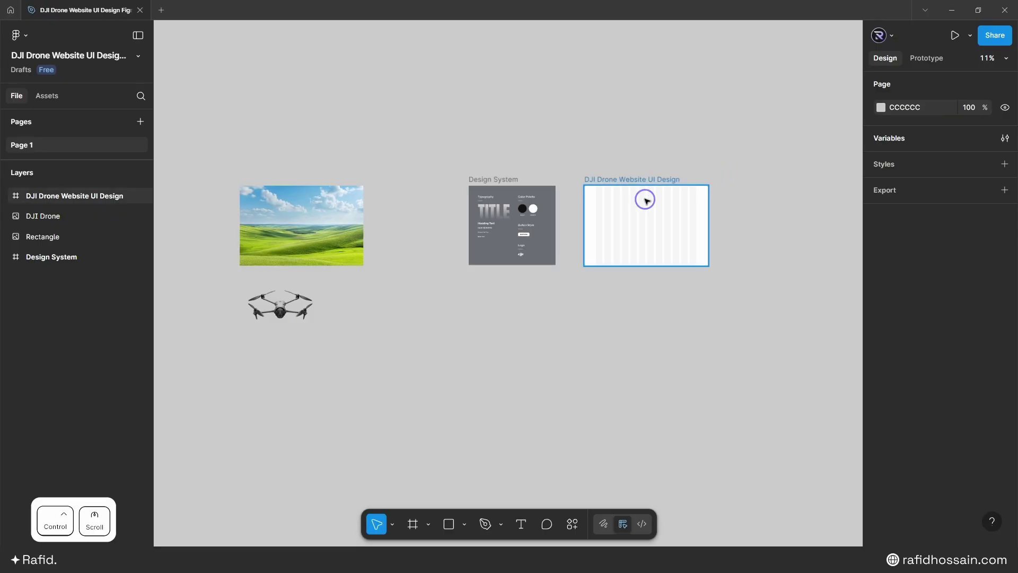
click(248, 215)
drag(284, 213, 659, 355)
scroll(659, 355, up, 3)
drag(655, 397, 600, 184)
scroll(599, 184, up, 4)
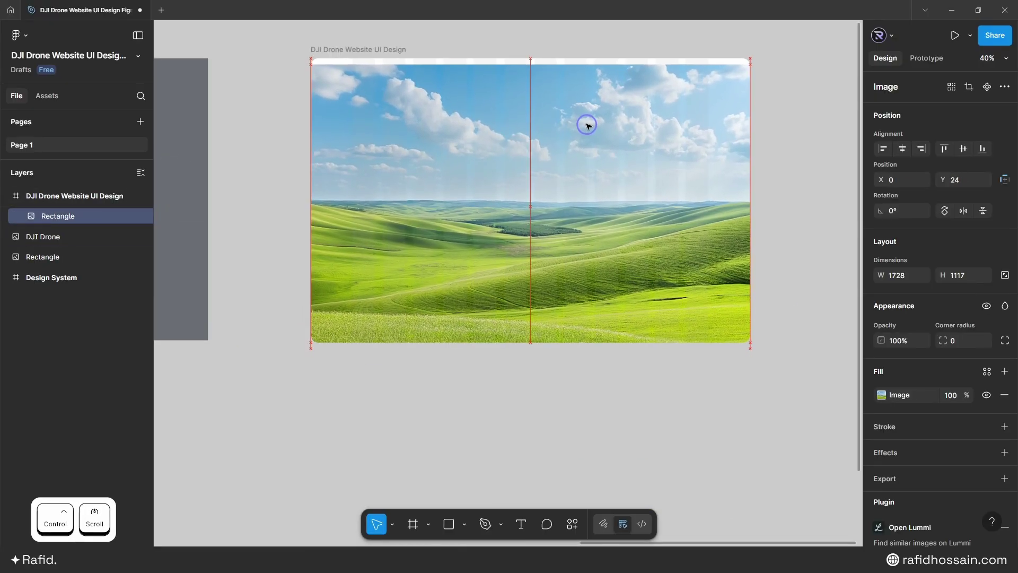
drag(588, 126, 588, 118)
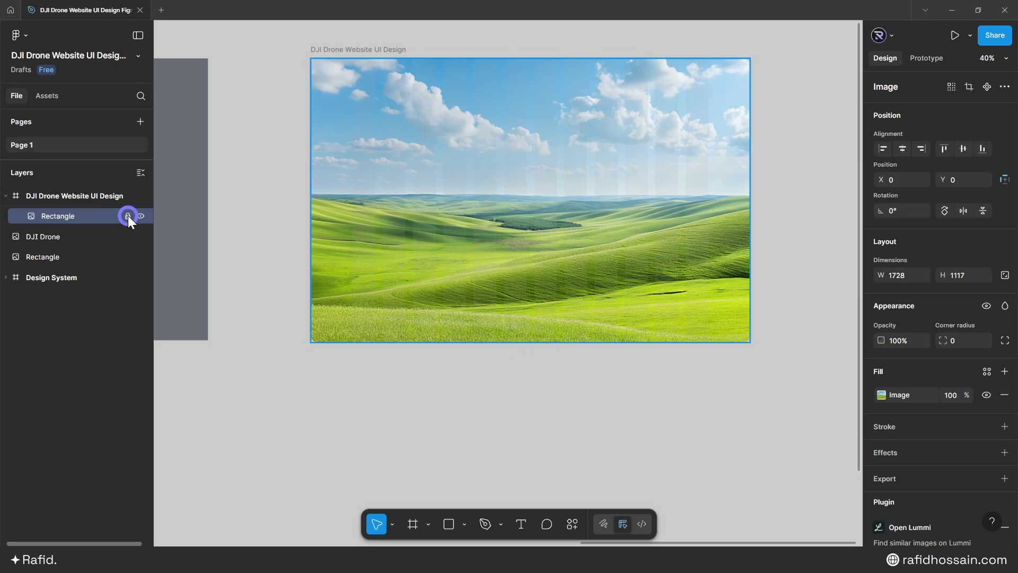
Step: Rename the landscape image layer to BG
double_click(62, 218)
text(BG)
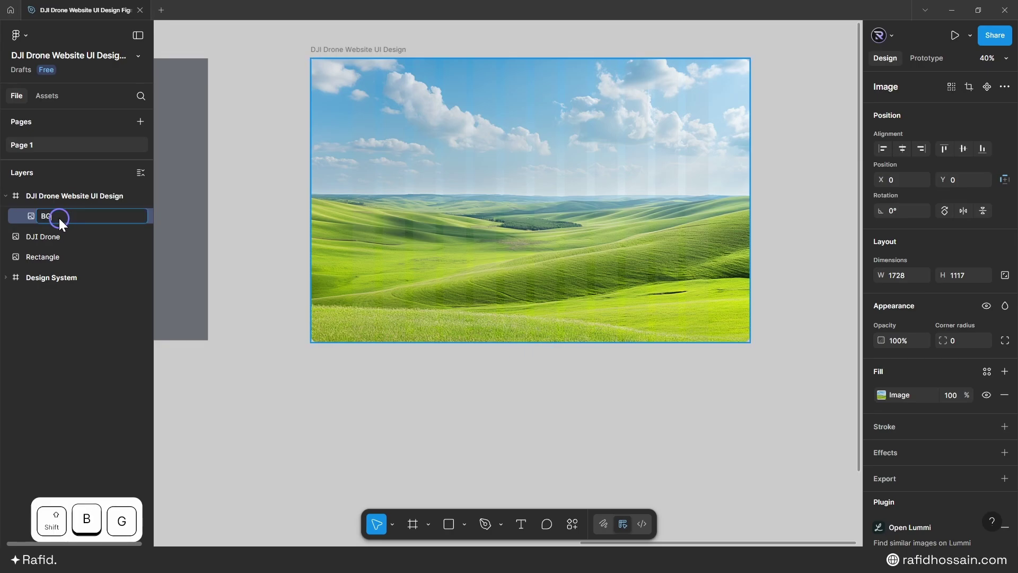
key(Return)
scroll(485, 180, up, 2)
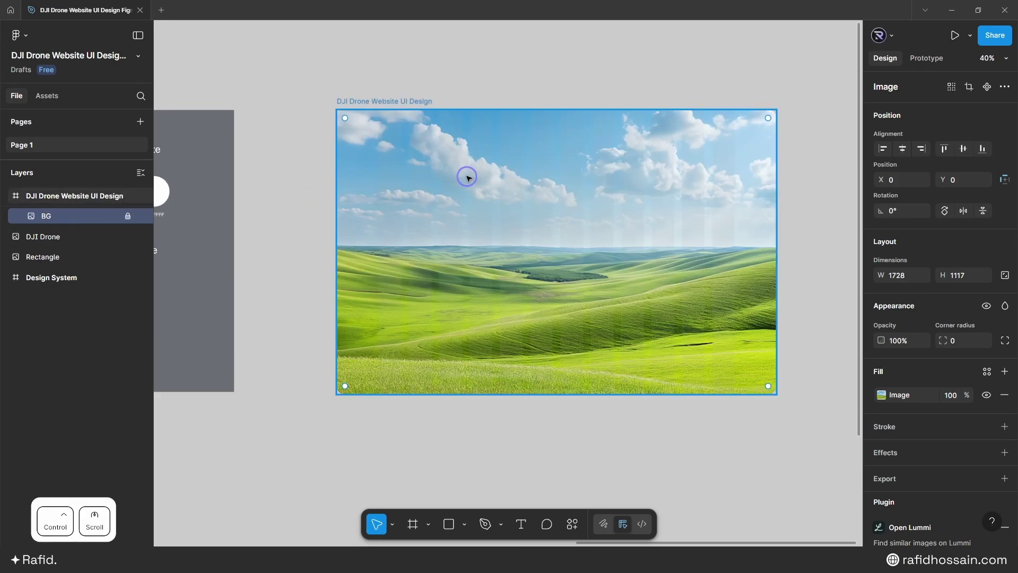
Step: Darken BG with an added black 000000 fill at 35% opacity
click(1004, 371)
click(880, 395)
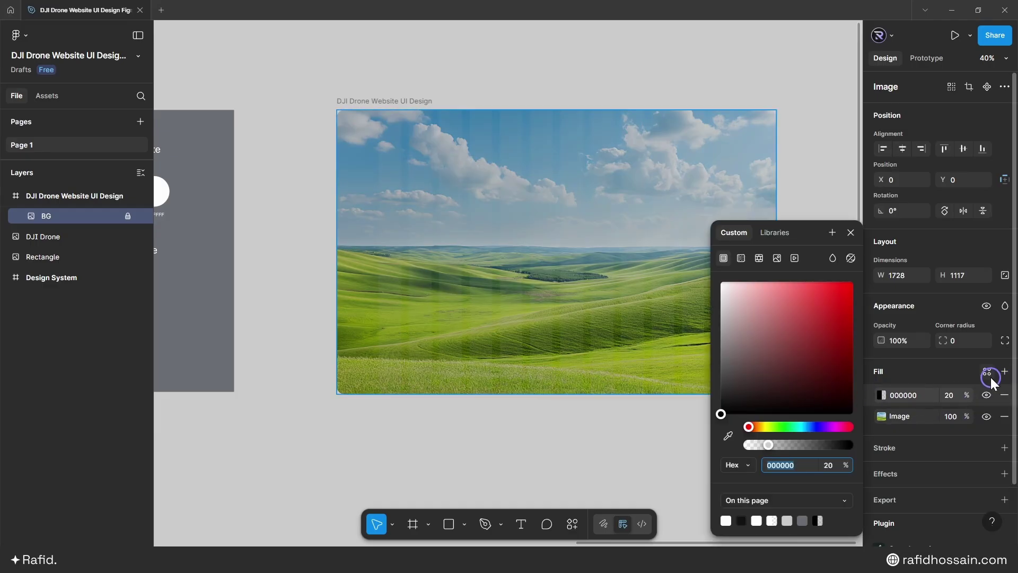
drag(754, 388, 686, 445)
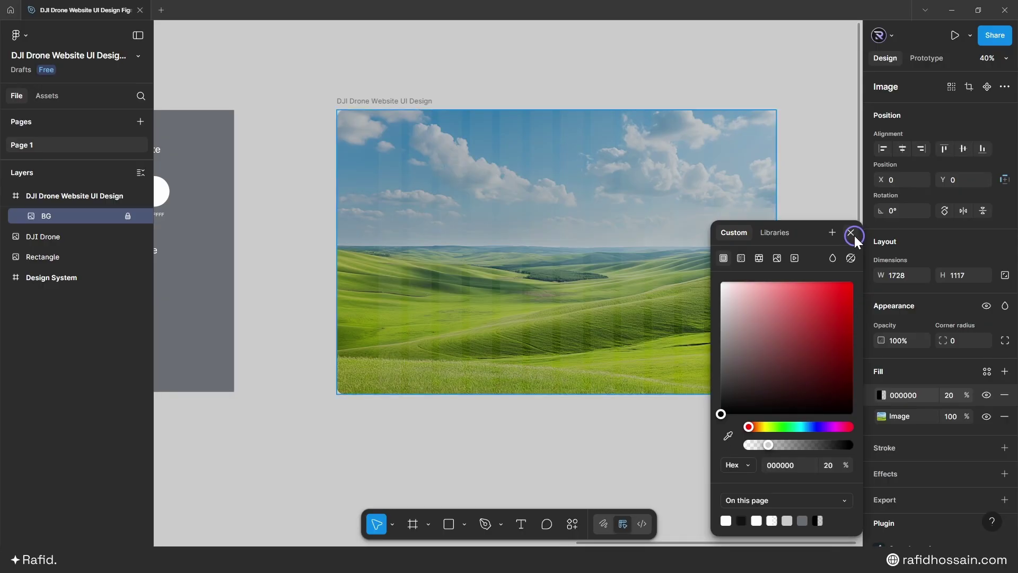
click(851, 233)
click(951, 395)
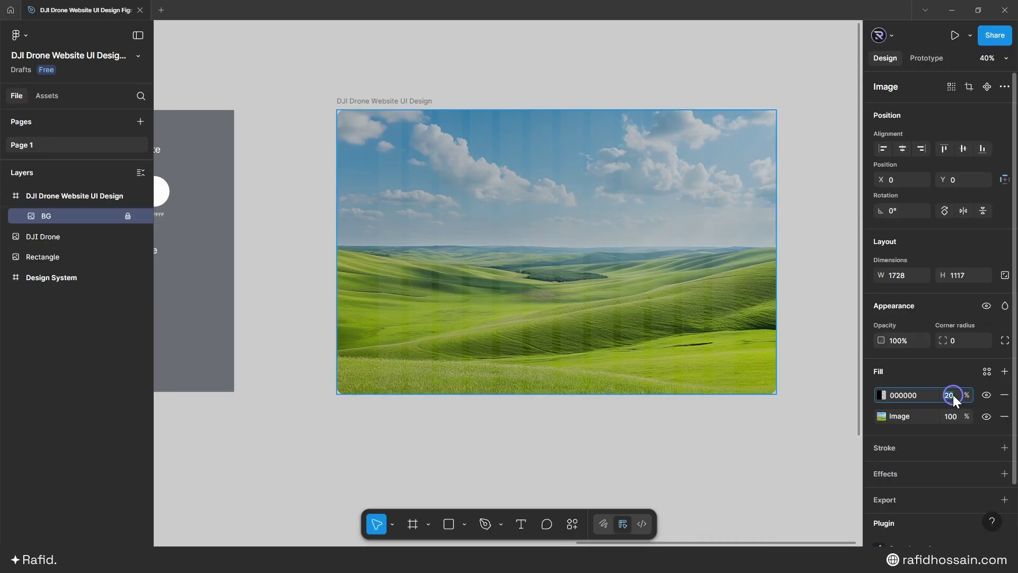
text(35)
key(Return)
Step: Change the website frame's column grid colour to white FFFFFF
click(605, 268)
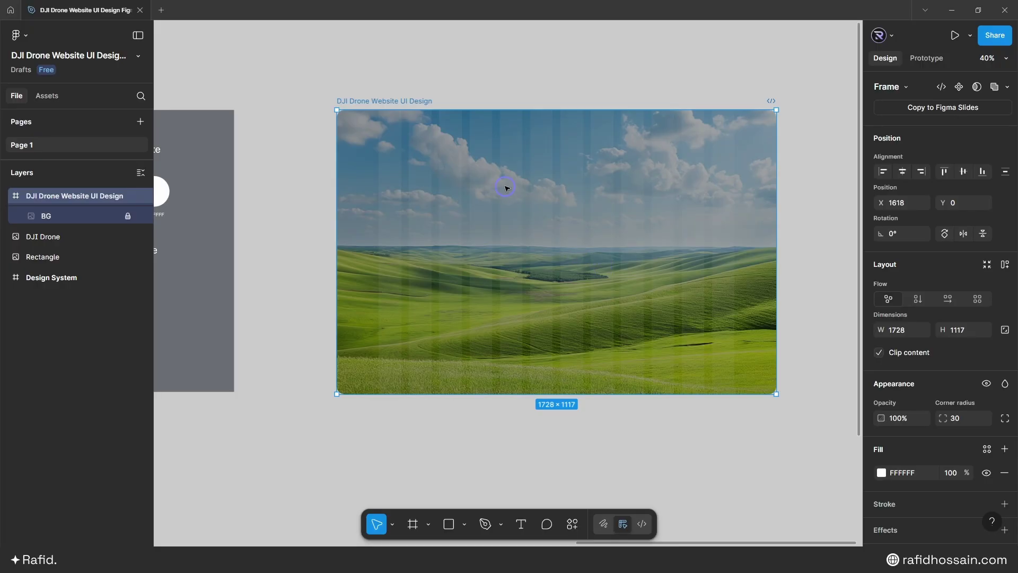
scroll(874, 390, down, 3)
click(881, 494)
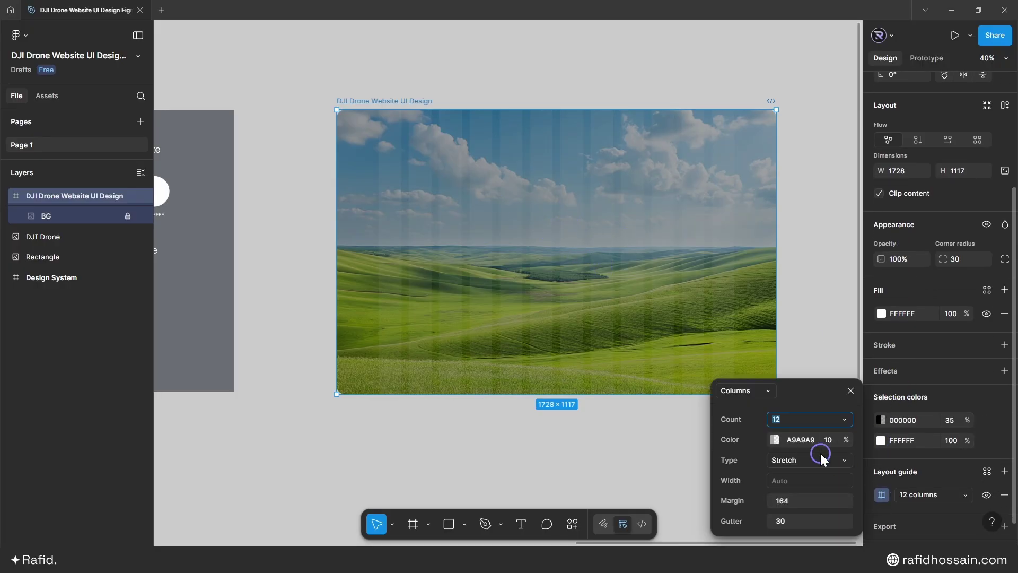
click(775, 438)
click(697, 260)
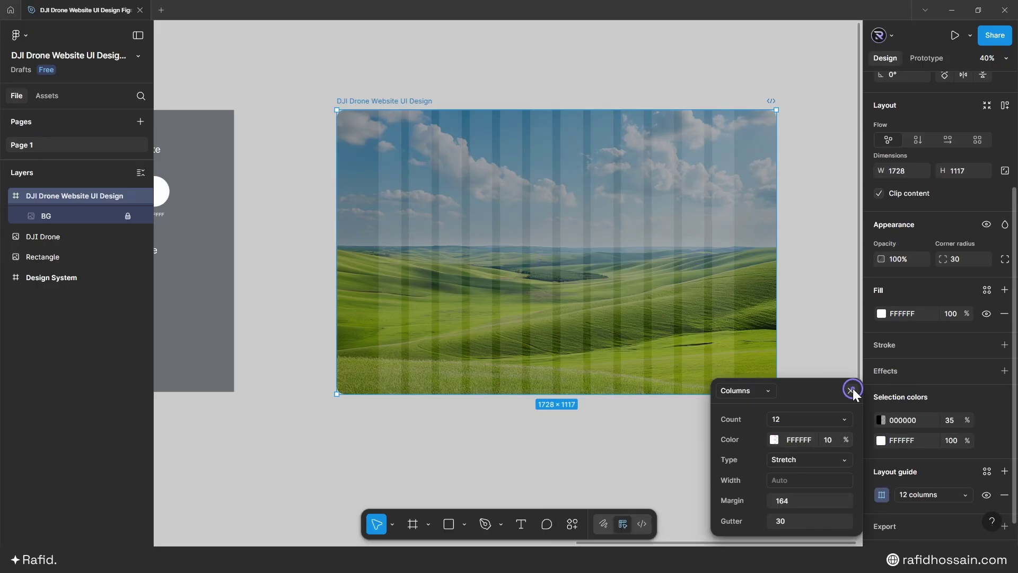
click(851, 390)
scroll(578, 211, up, 2)
Step: Copy the dji logo into the website frame and place it at X 164, Y 48
scroll(696, 210, down, 3)
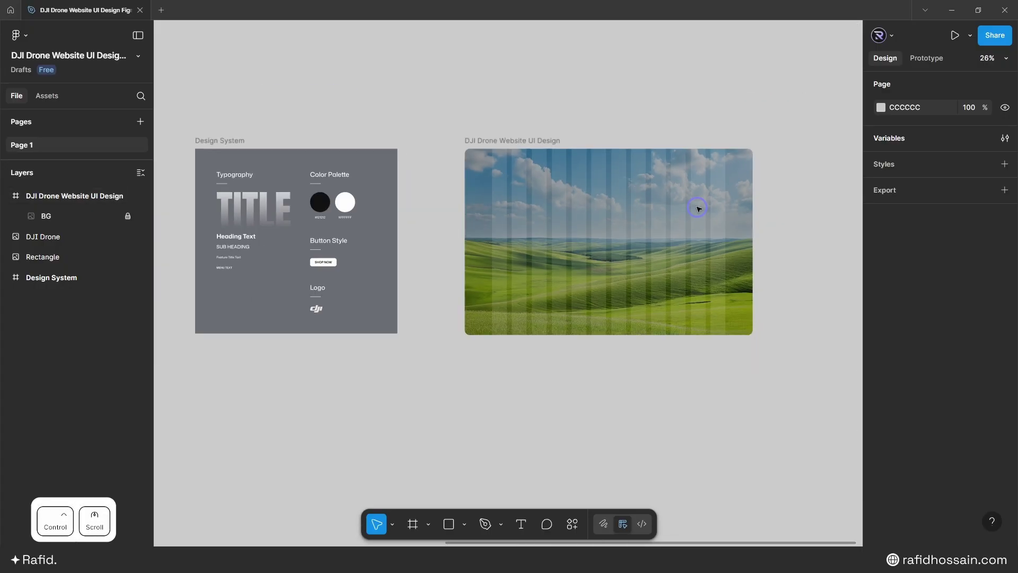
click(315, 307)
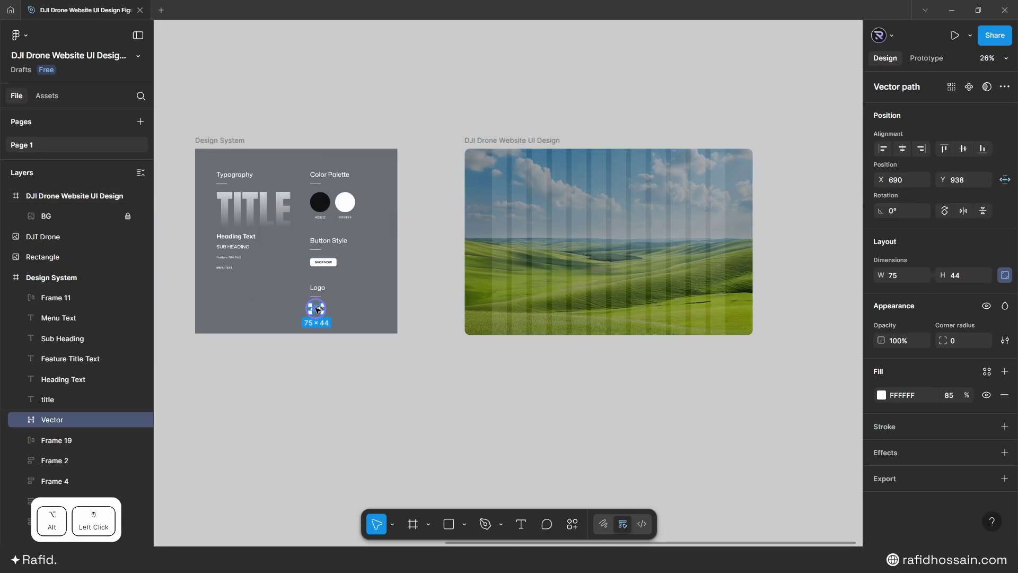
drag(316, 308, 529, 222)
scroll(528, 222, up, 5)
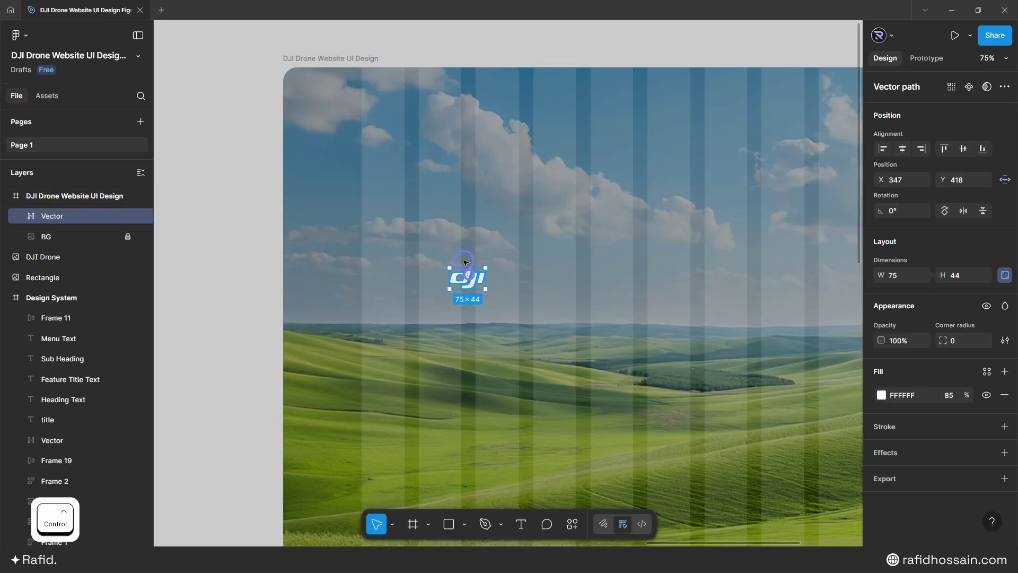
drag(467, 271, 381, 103)
key(alt)
key(shift+Up)
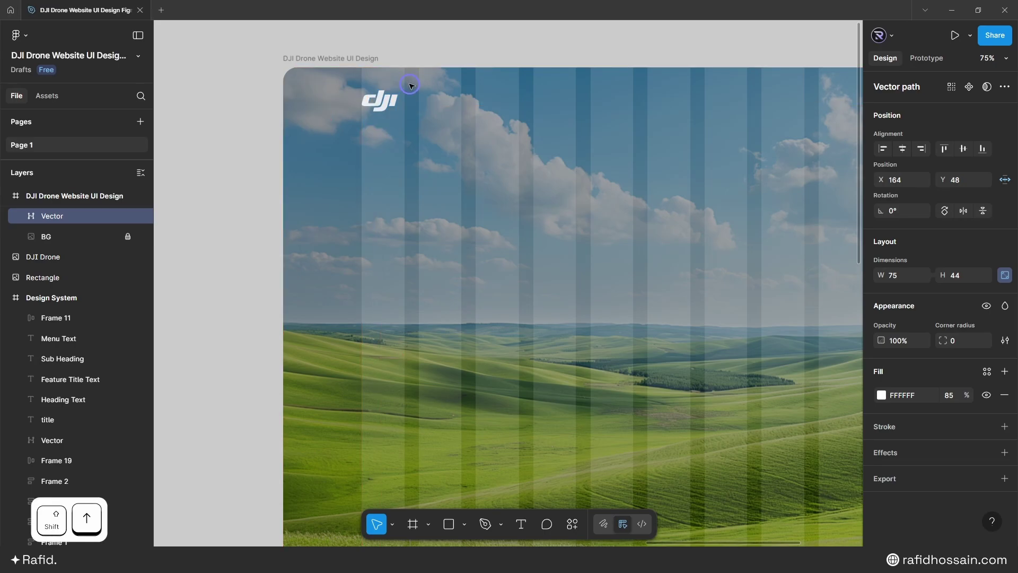
click(447, 38)
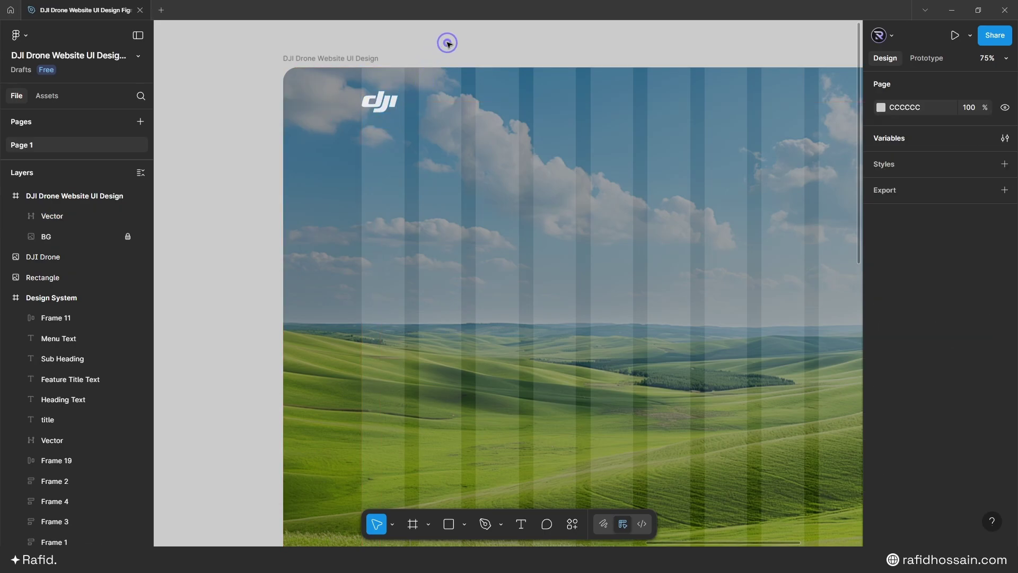
Step: Duplicate the Menu Text sample from the Design System into the website frame
scroll(594, 108, down, 5)
click(217, 197)
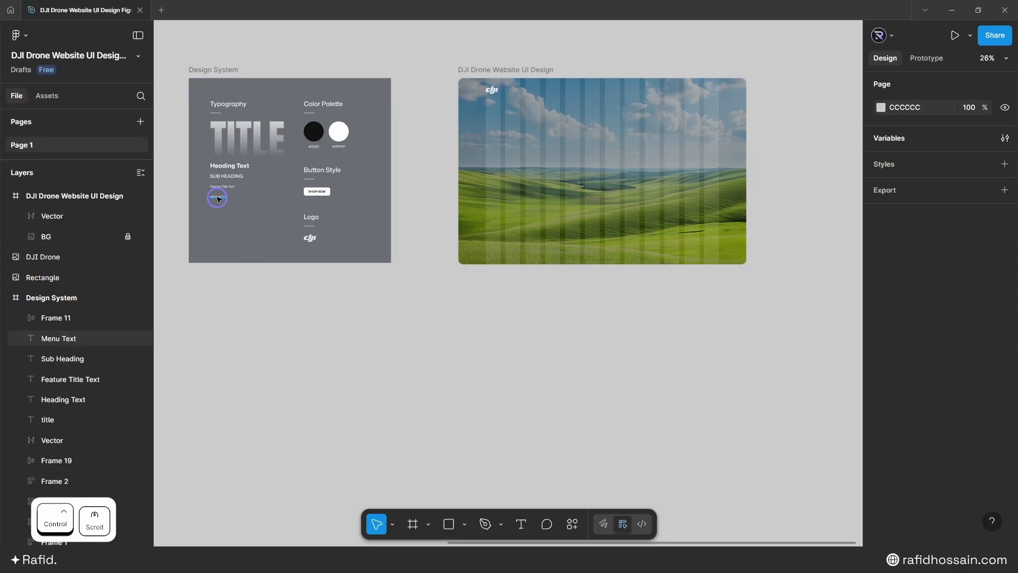
key(alt)
drag(217, 197, 587, 202)
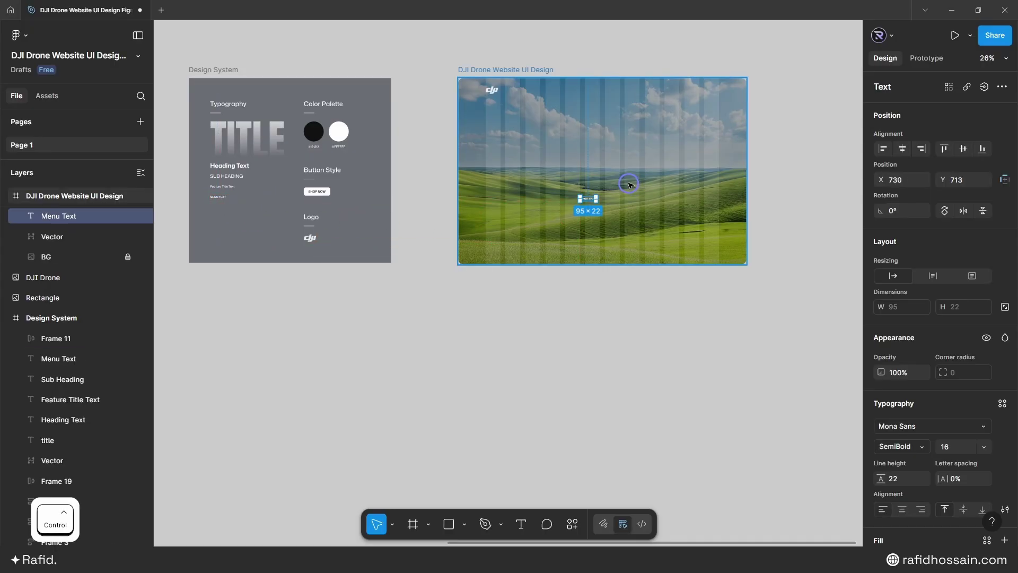
Step: Create four menu labels reading HOME, DRONES, ABOUT and SUPPORT in a row
scroll(581, 191, up, 5)
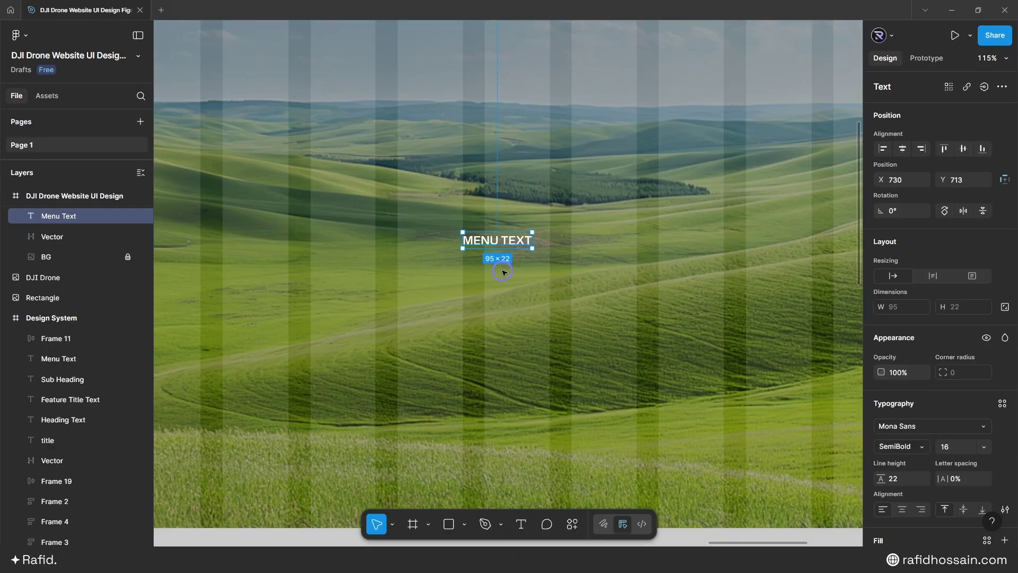
double_click(493, 242)
text(Home)
click(530, 260)
double_click(537, 239)
alt+drag(476, 239, 711, 244)
text(Drones)
click(605, 260)
double_click(647, 245)
text(About)
click(689, 265)
double_click(719, 261)
text(Support)
Step: Wrap the four menu labels in an auto-layout frame with 50 px spacing
drag(727, 280, 473, 215)
key(shift+a)
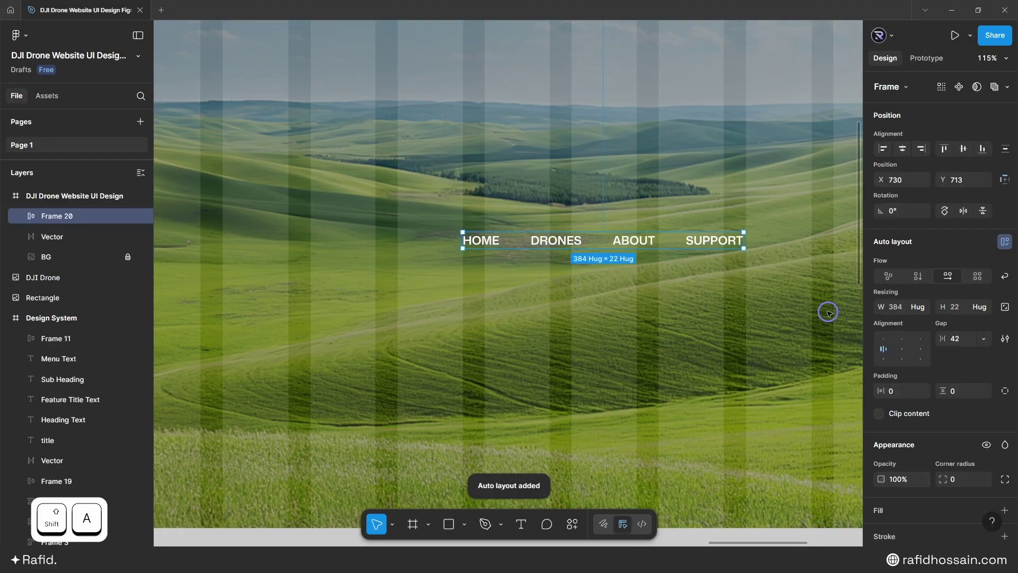
click(960, 339)
text(50)
key(Return)
Step: Set menu spacing to 40, centre the items, and add a white fill at 20%
text(40)
key(Return)
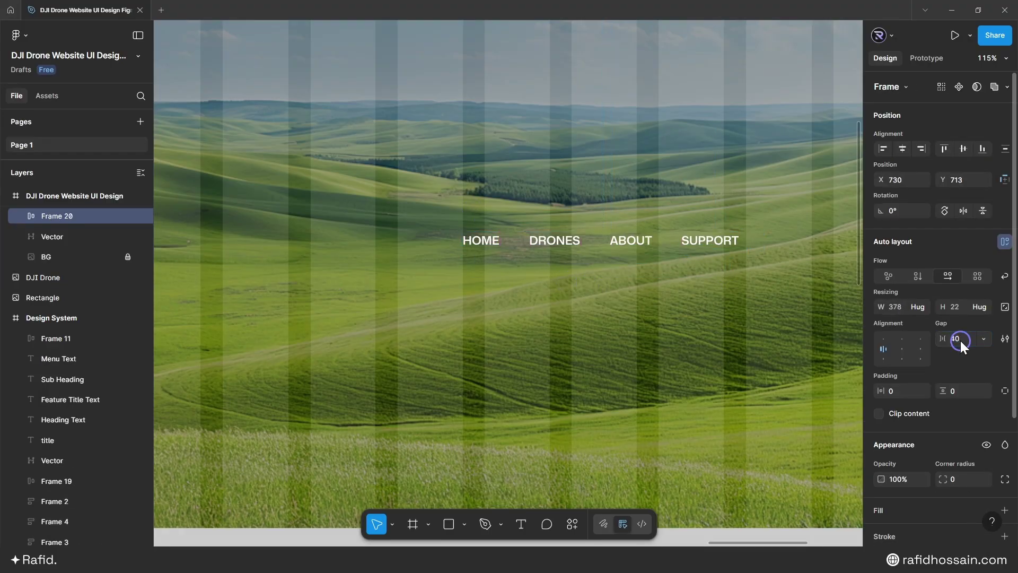
click(903, 349)
scroll(917, 411, down, 2)
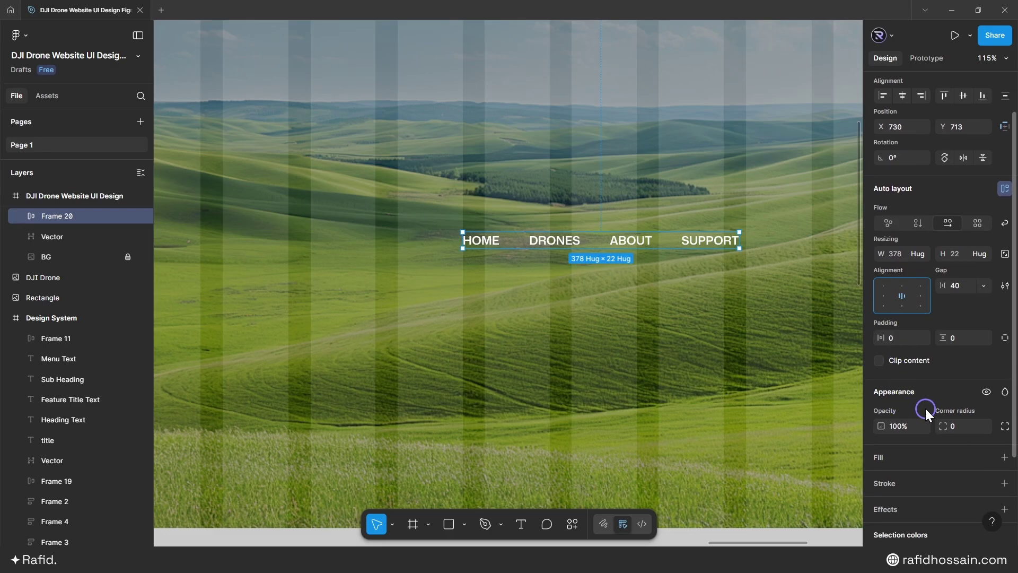
click(1004, 458)
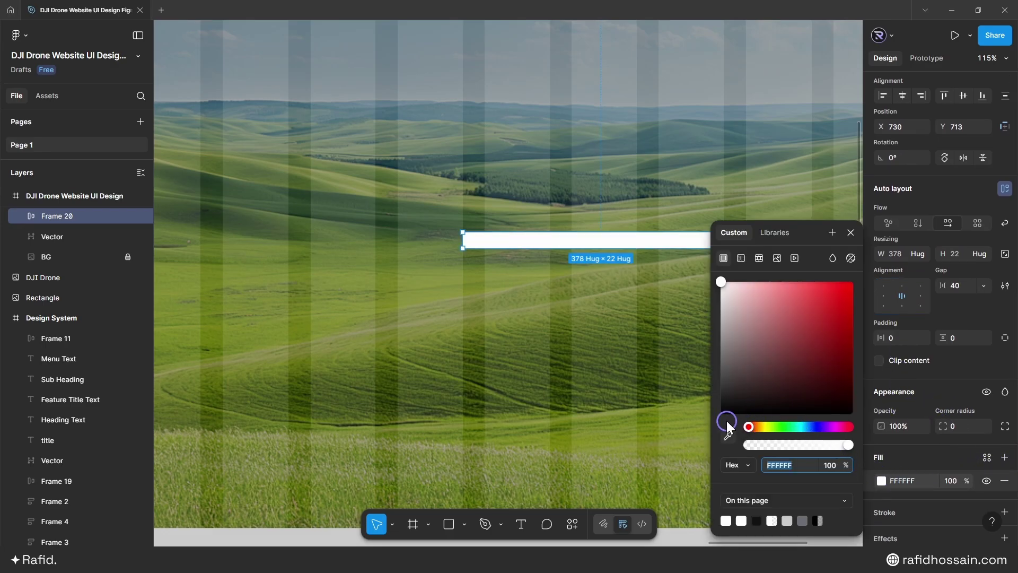
click(954, 479)
text(20)
key(Return)
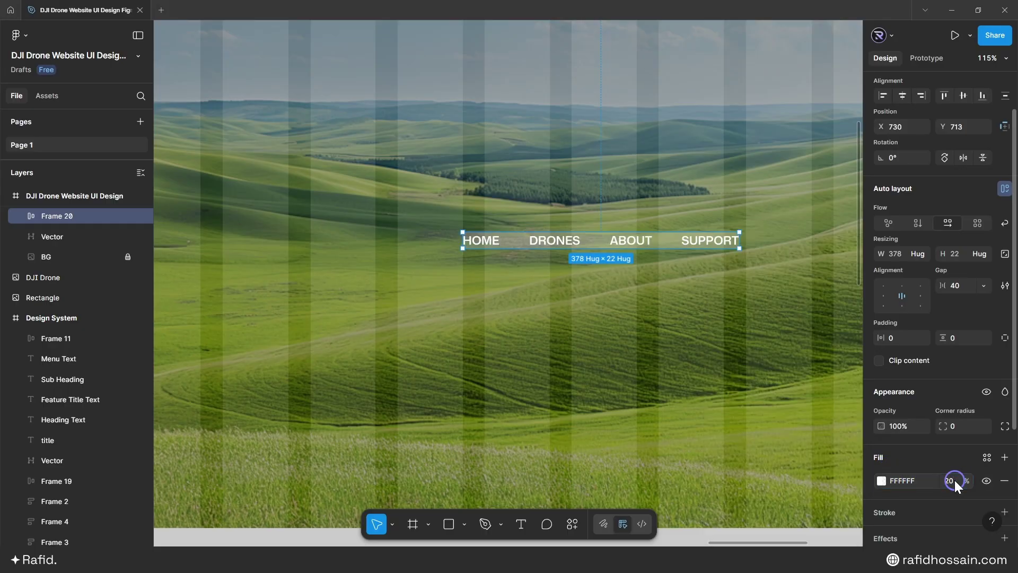
Step: Give the menu frame 28/12 padding and a corner radius of 50
click(898, 336)
text(28)
key(Return)
click(973, 336)
text(1)
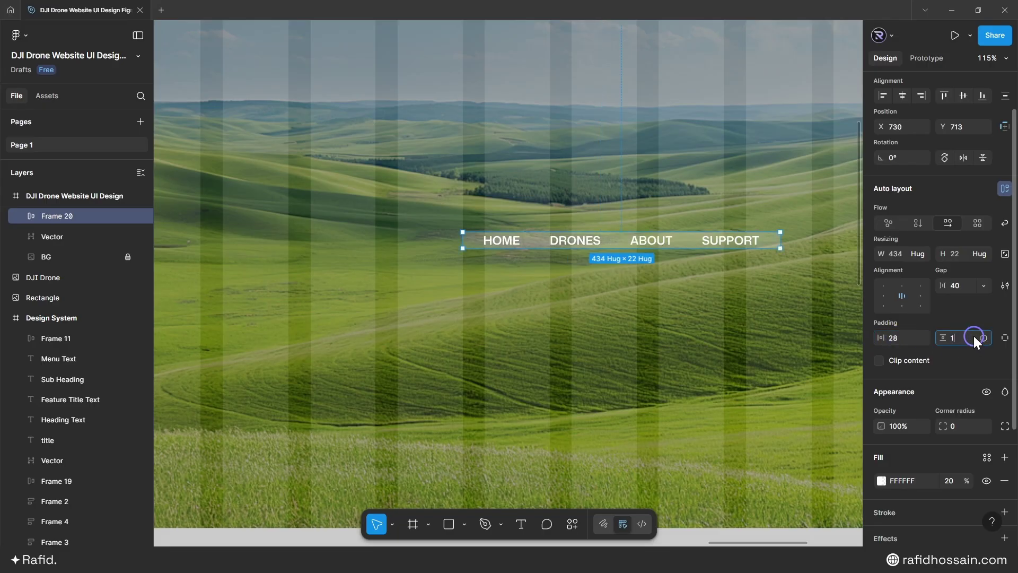
text(2)
key(Return)
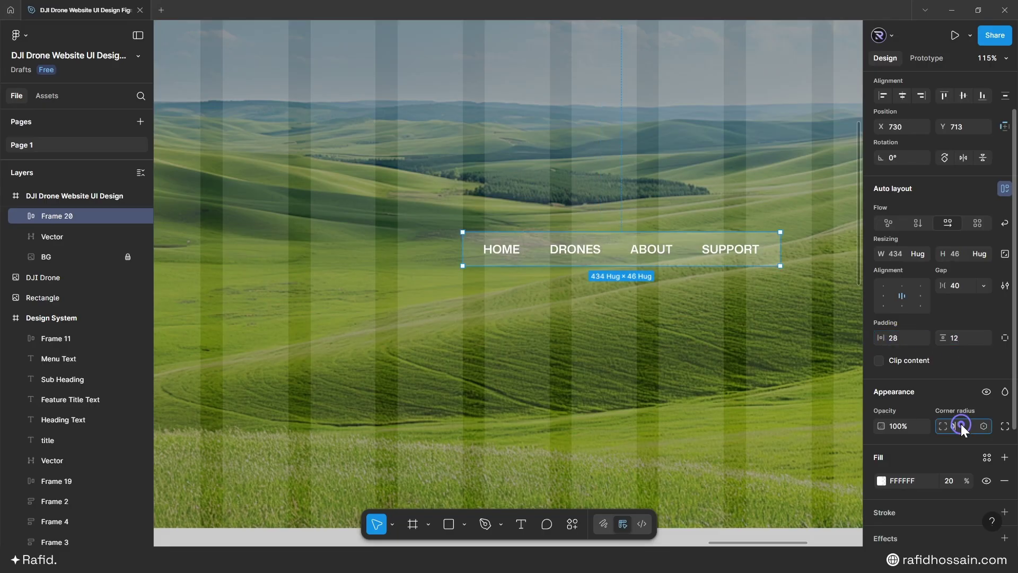
click(961, 424)
text(50)
key(Return)
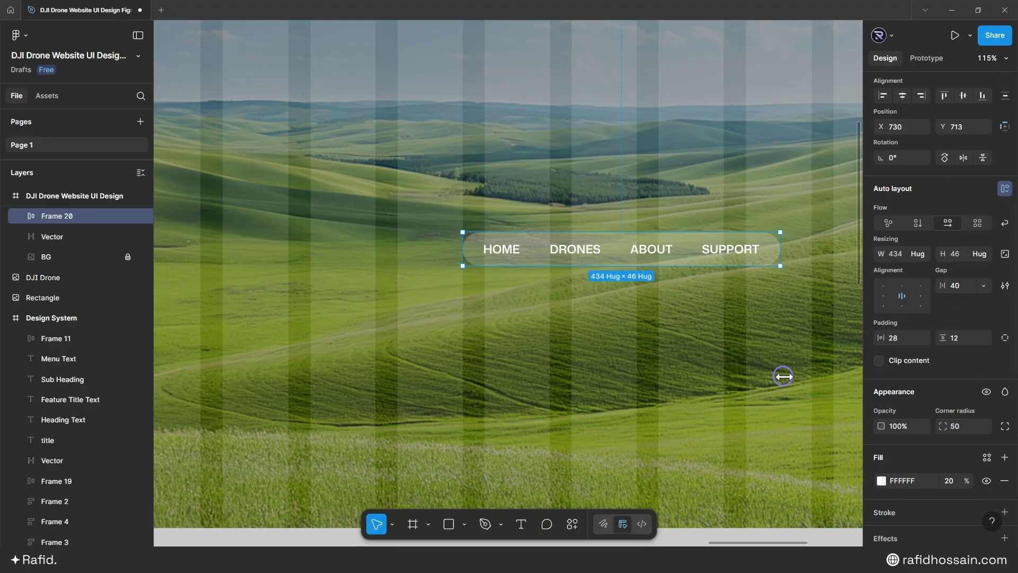
Step: Add a 2 px white stroke at 30% opacity around the menu pill
drag(784, 375, 695, 400)
scroll(905, 406, down, 2)
click(907, 406)
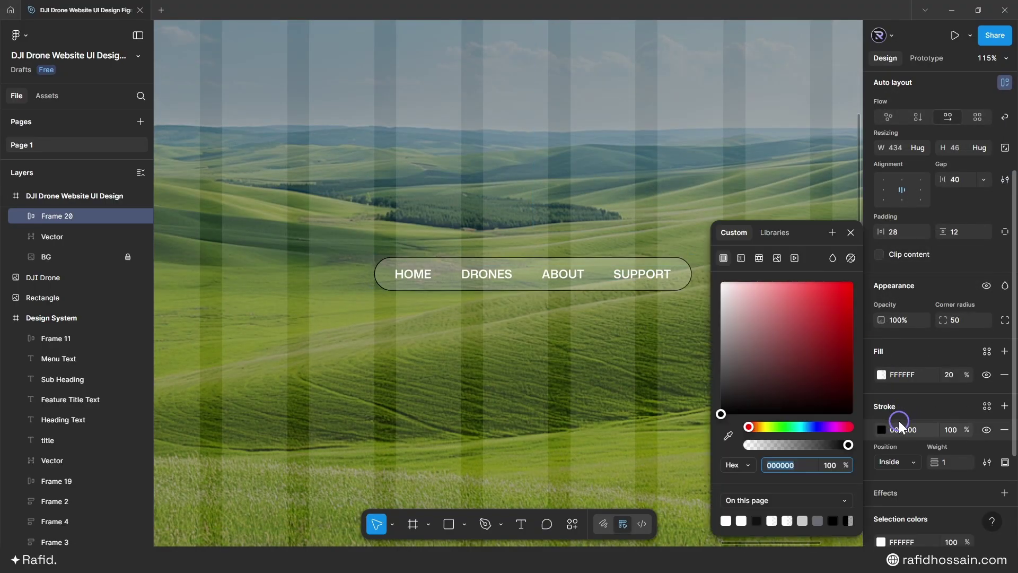
mouse_move(798, 414)
mouse_down()
mouse_move(769, 384)
mouse_move(719, 281)
mouse_up()
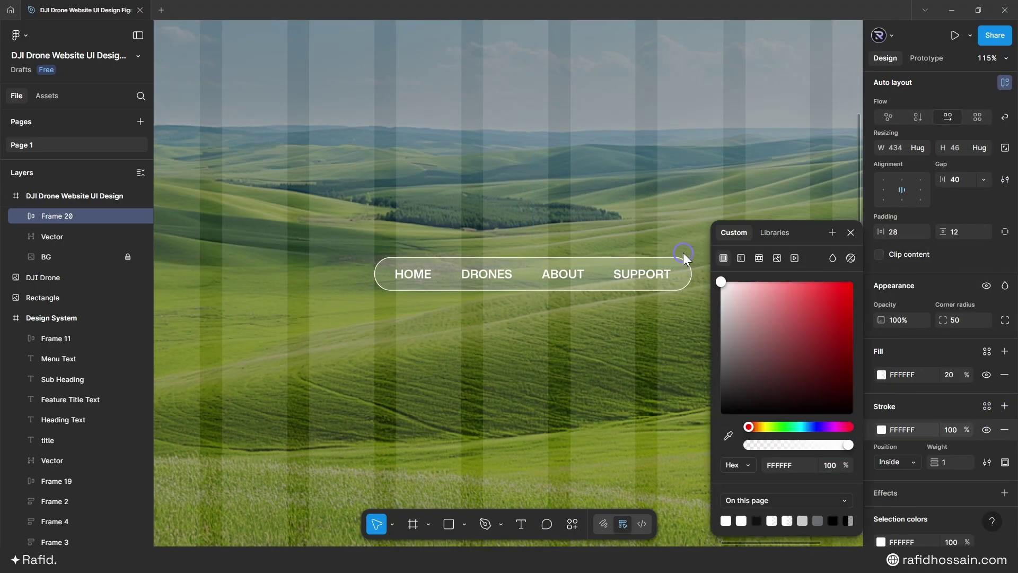
click(850, 232)
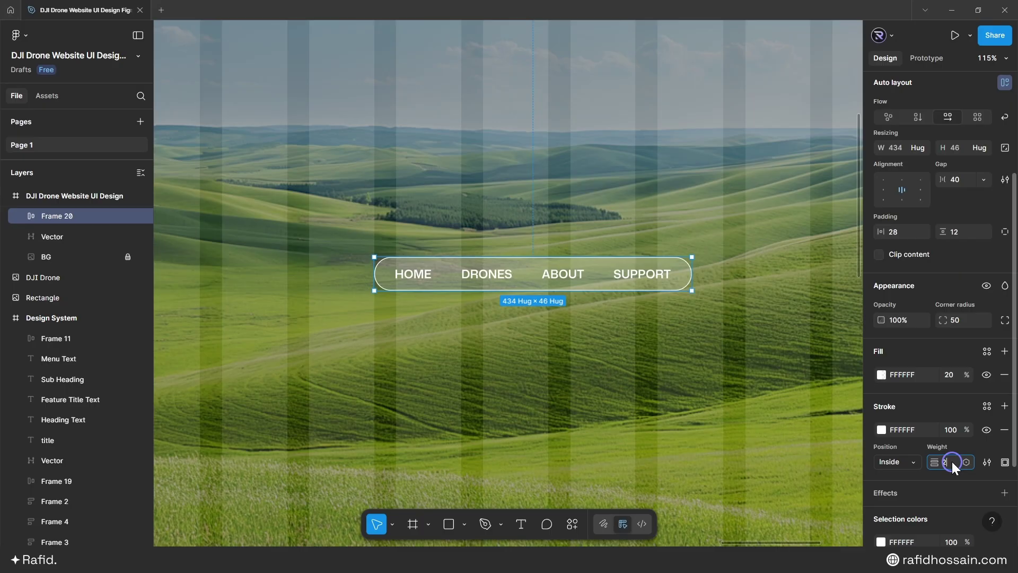
click(952, 461)
text(2)
key(Return)
click(957, 429)
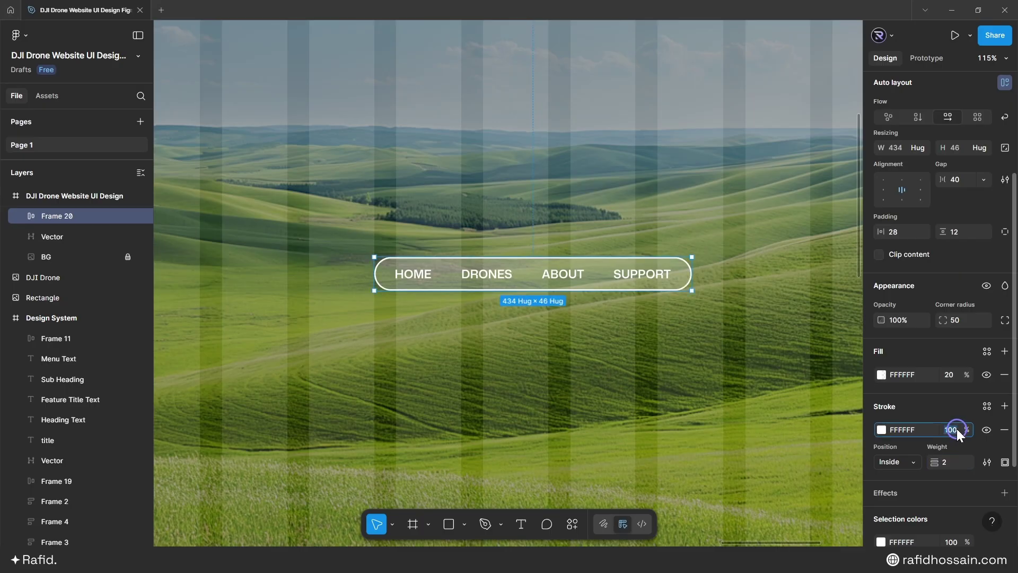
text(30)
key(Return)
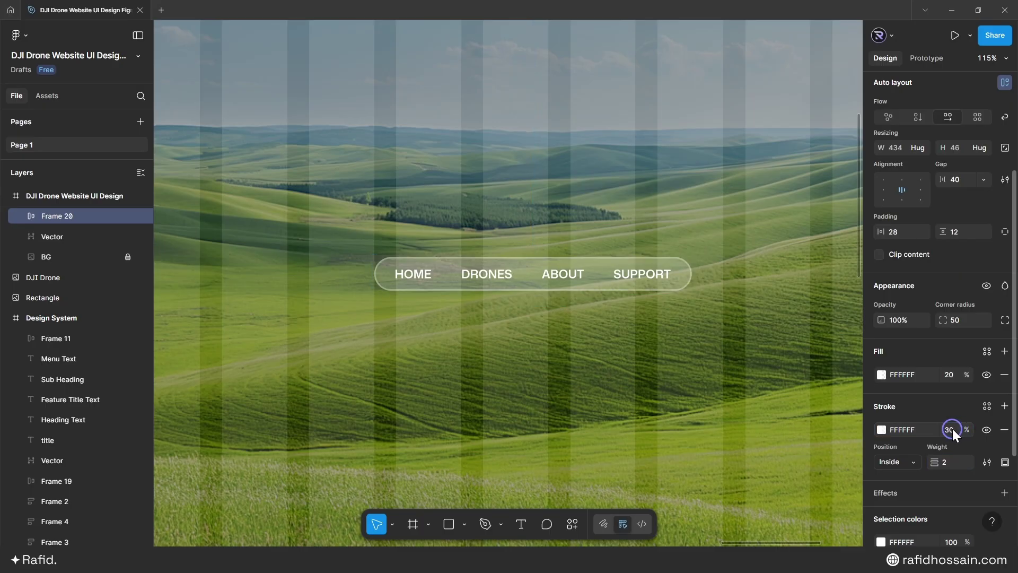
Step: Add a Background blur effect to the menu pill
scroll(912, 454, down, 2)
click(928, 440)
click(924, 464)
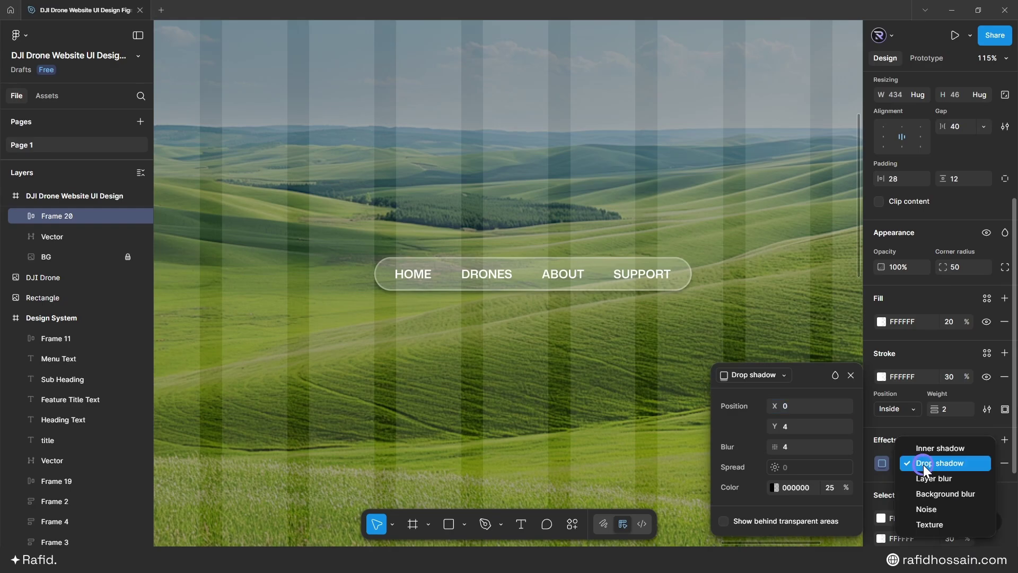
click(931, 494)
click(813, 428)
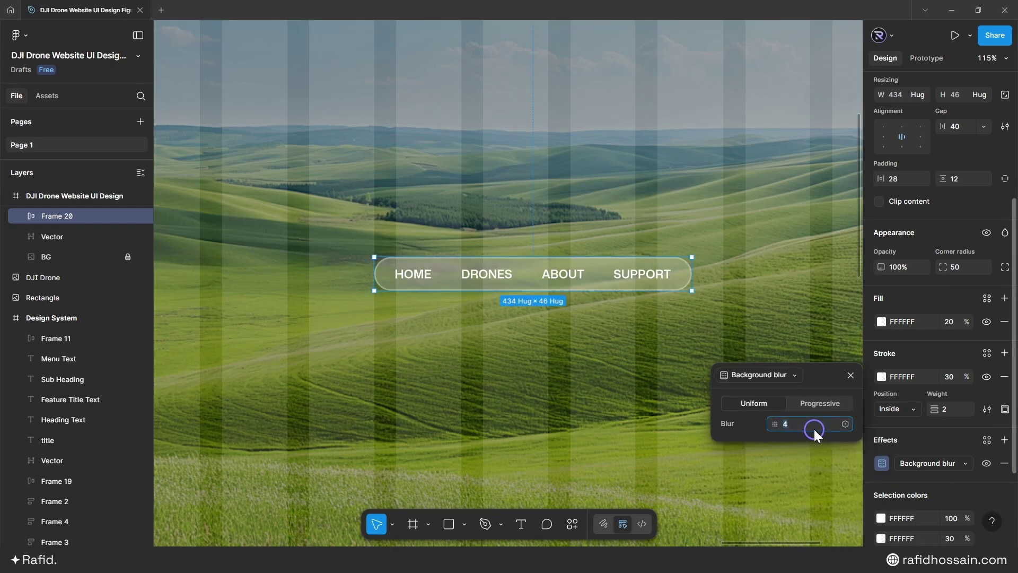
click(851, 374)
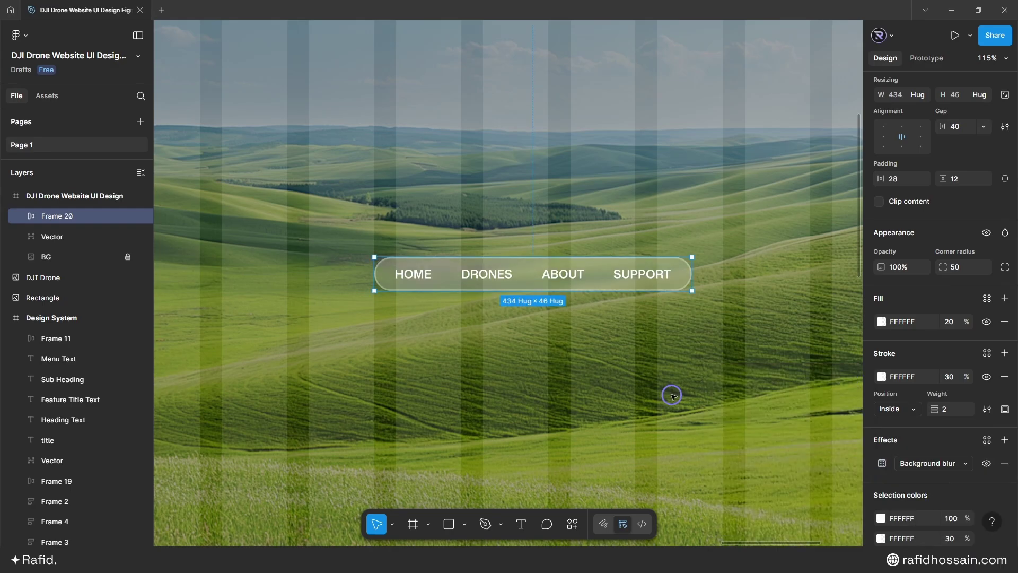
Step: Move the menu pill to Y 50 and centre it horizontally in the hero
ctrl+scroll(621, 400, down, 5)
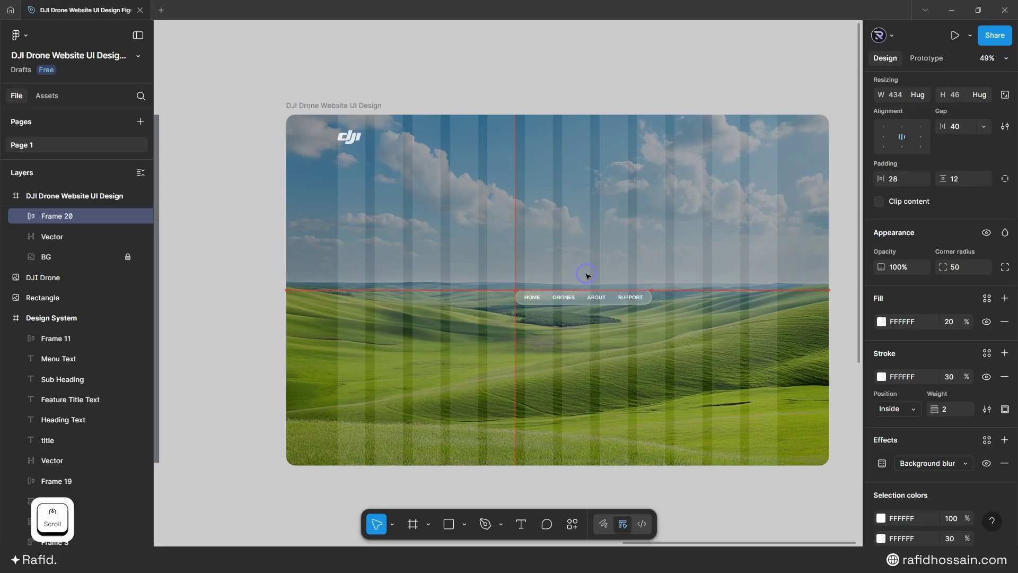
drag(587, 275, 568, 139)
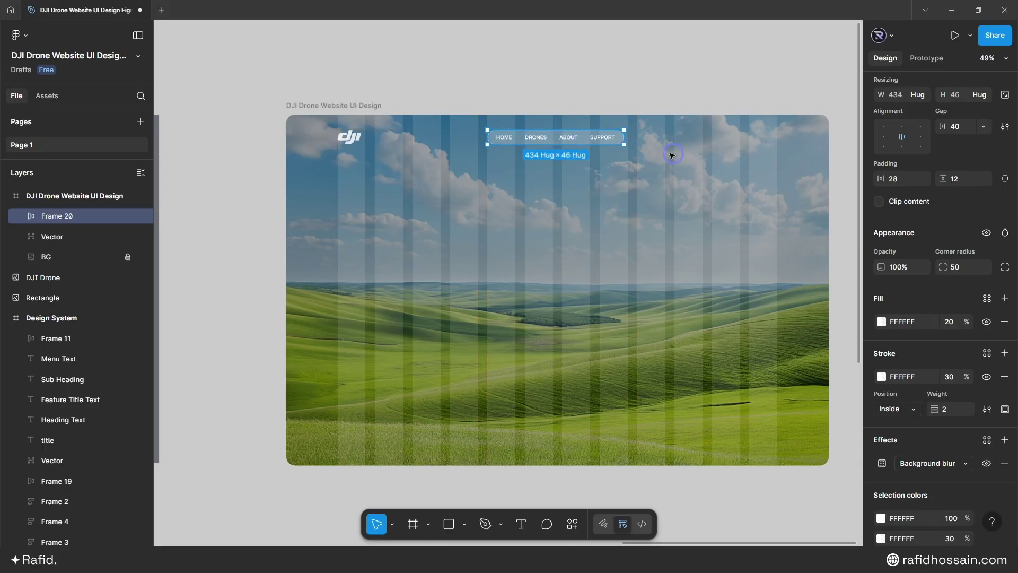
scroll(943, 102, up, 5)
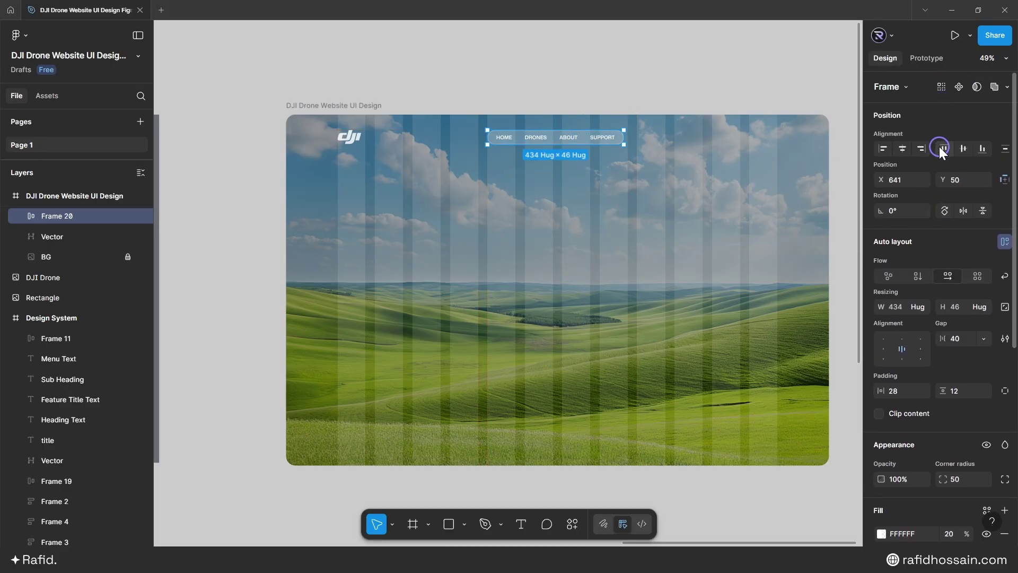
click(902, 149)
key(alt)
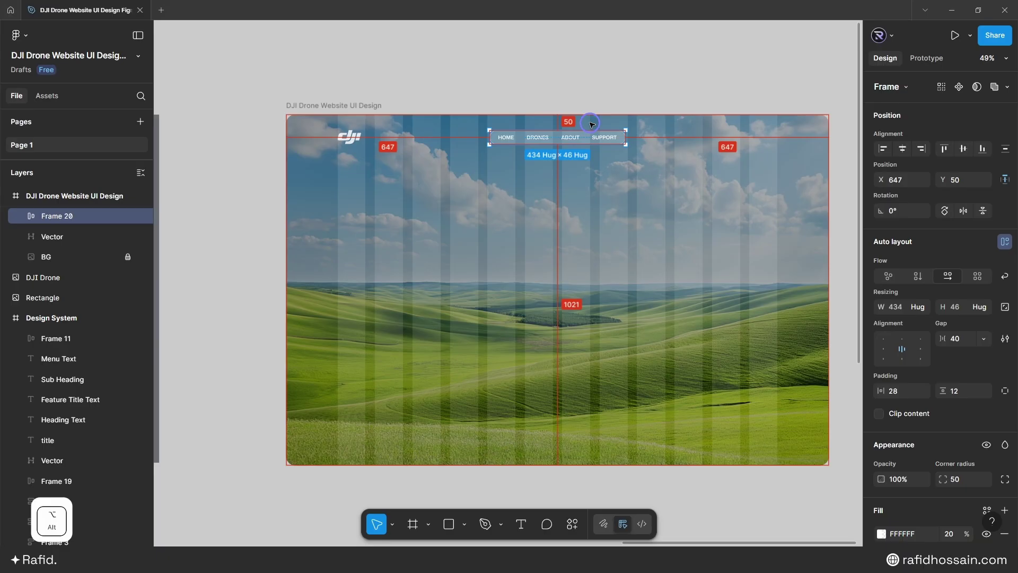
click(639, 234)
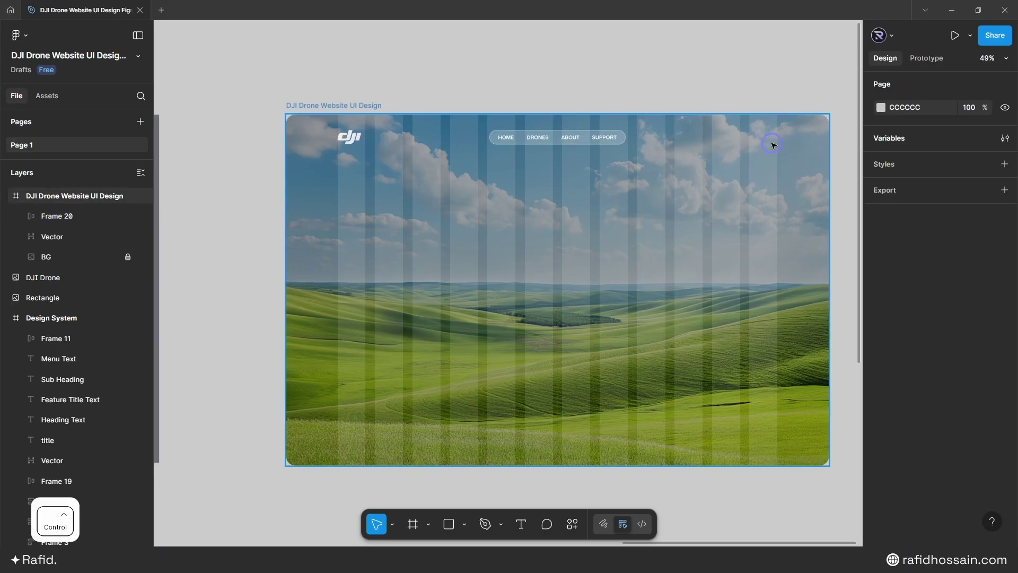
ctrl+scroll(767, 141, up, 5)
Step: Draw a 46×46 circle at the top right of the hero
key(o)
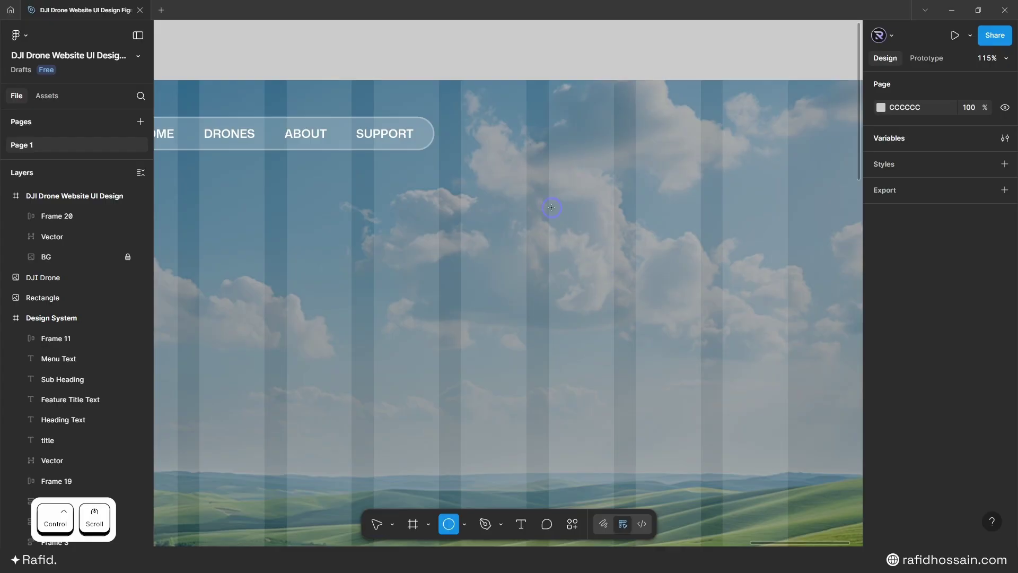
drag(579, 185, 616, 221)
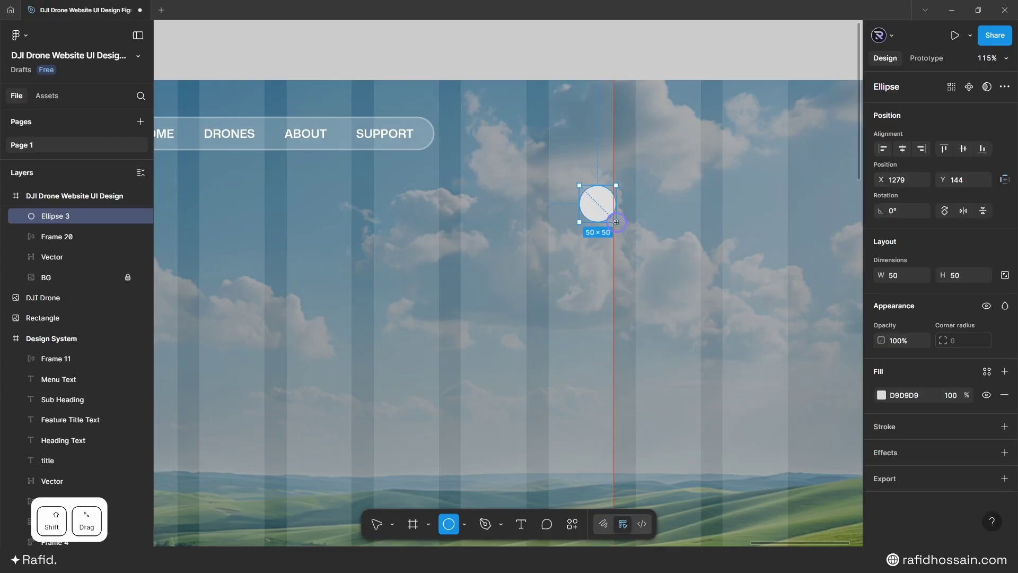
click(1004, 274)
click(899, 275)
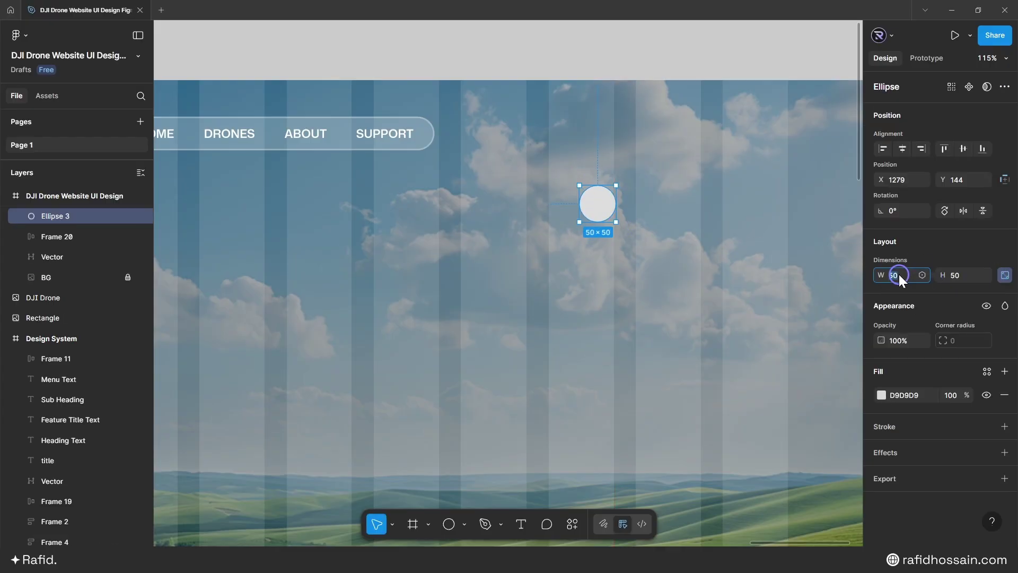
key(Return)
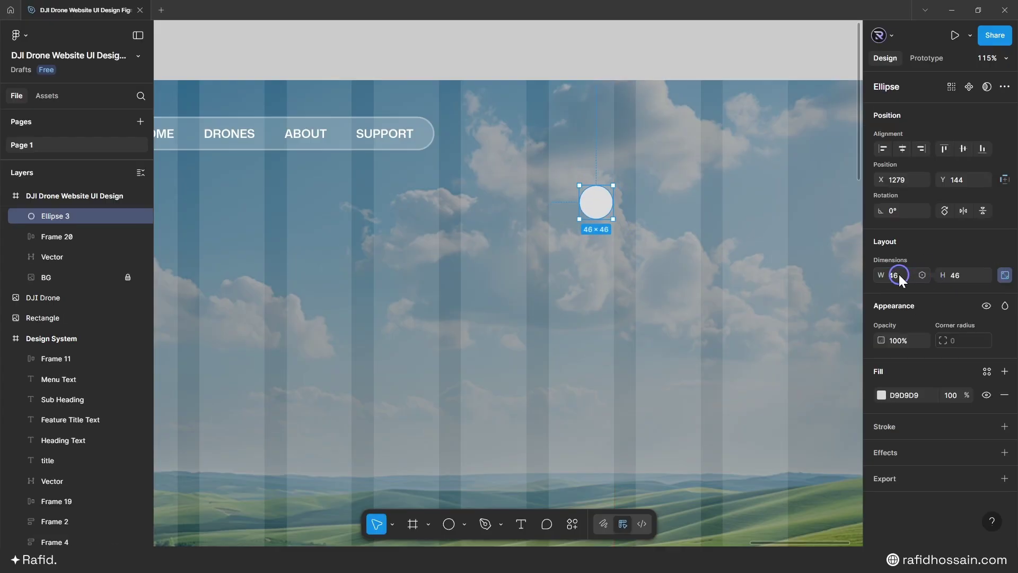
Step: Fill the circle with white FFFFFF at 20% opacity
click(878, 393)
drag(724, 287, 690, 225)
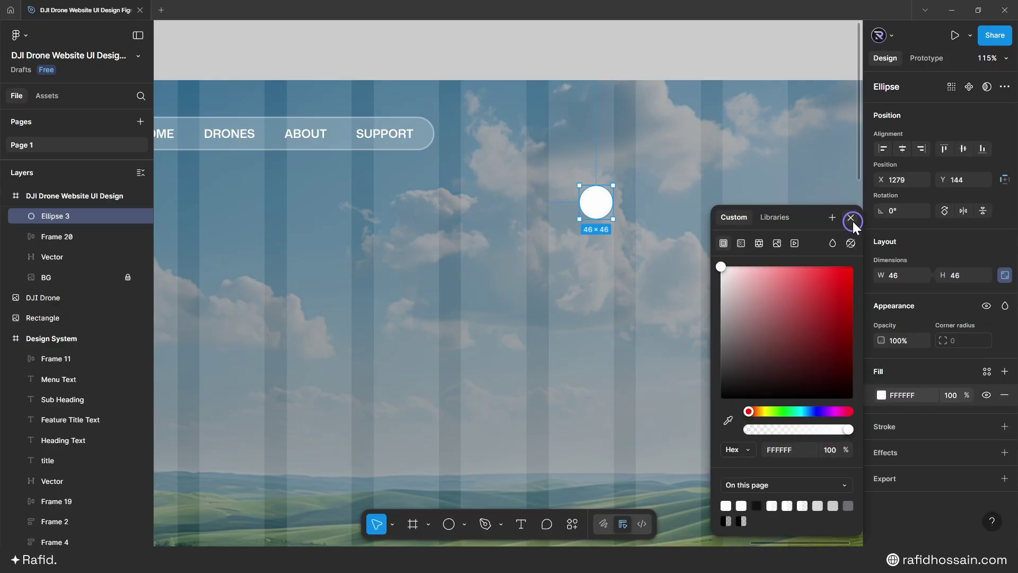
click(852, 221)
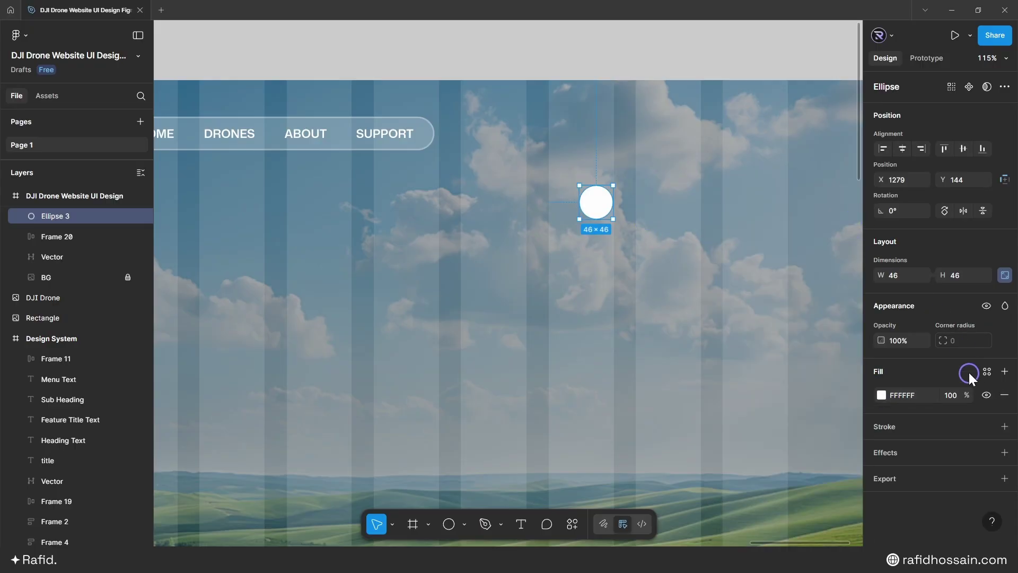
click(943, 395)
text(20)
key(Return)
Step: Add a white stroke at 30% opacity with weight 2
click(929, 424)
click(923, 431)
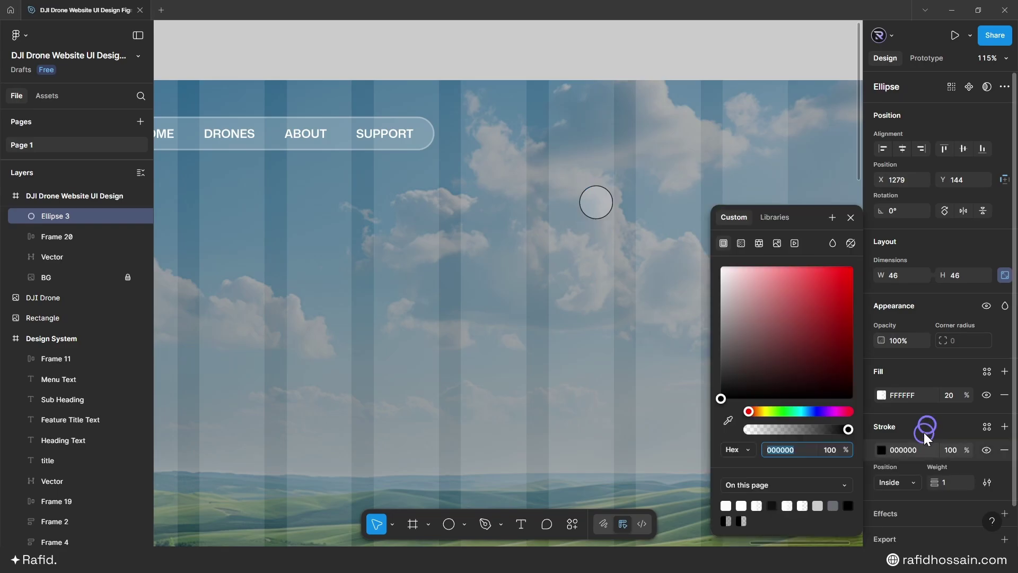
drag(772, 377, 721, 266)
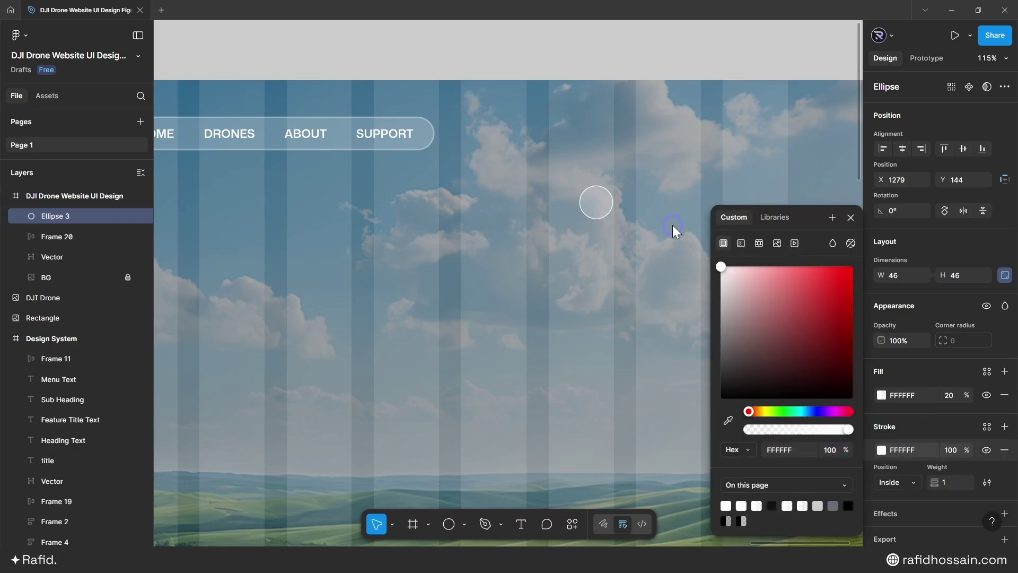
click(851, 217)
click(952, 450)
text(30)
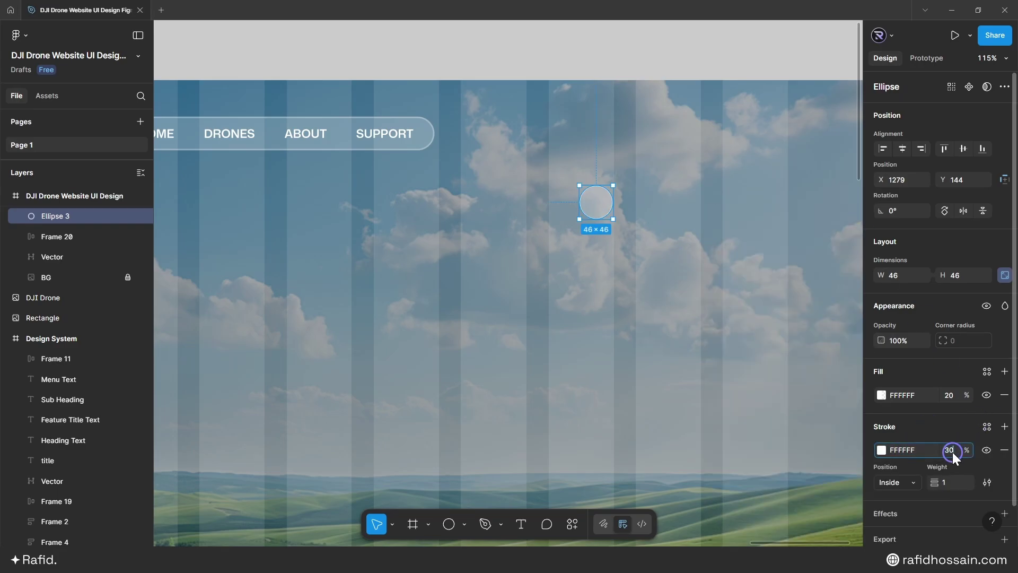
key(Return)
text(2)
key(Return)
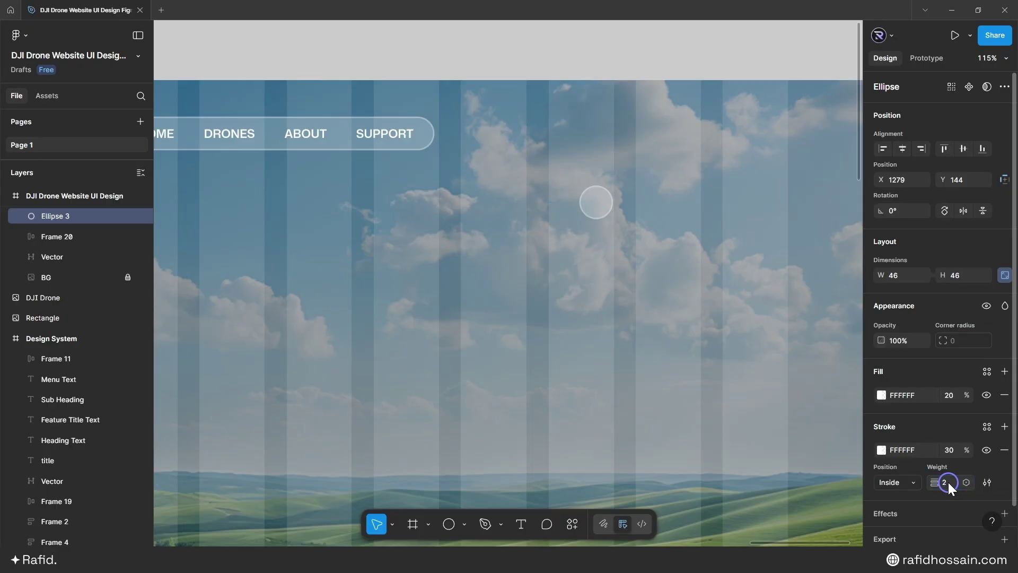
Step: Add a Background blur effect of 12 to the circle
scroll(914, 488, down, 1)
click(918, 476)
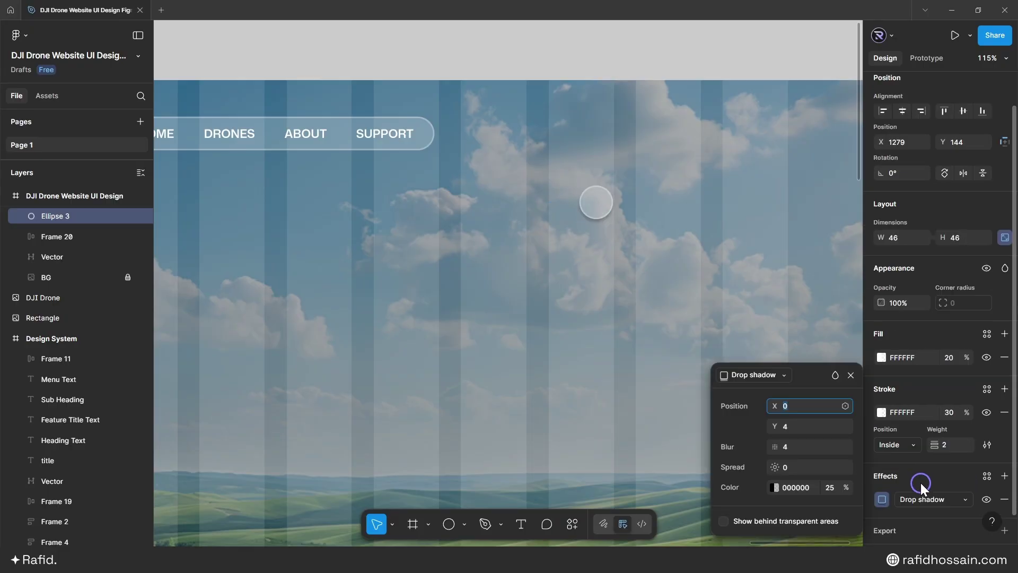
click(923, 495)
click(927, 497)
click(800, 424)
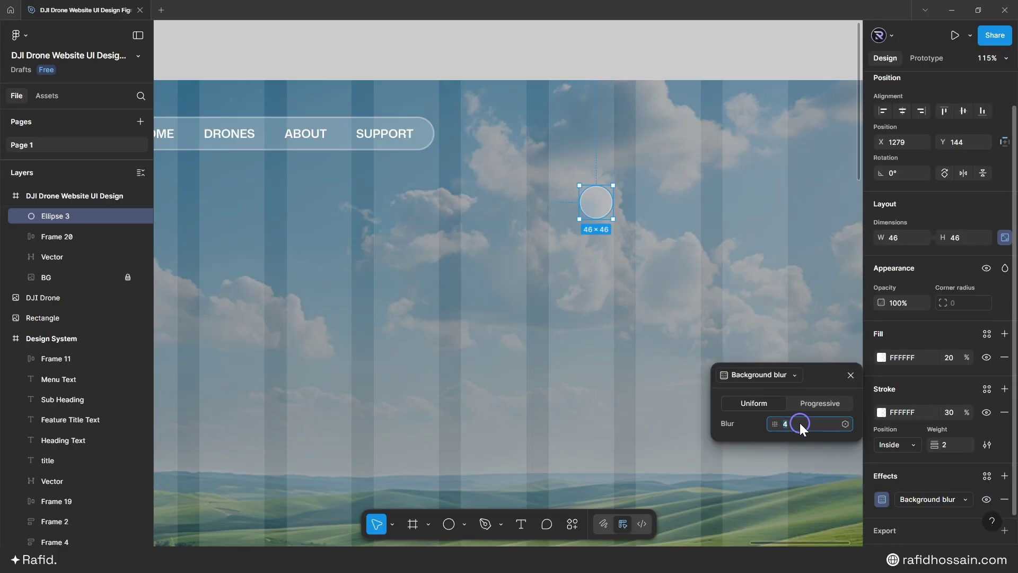
text(12)
key(Return)
Step: Move the circle level with the nav bar and duplicate it into a row of three
click(850, 375)
drag(598, 201, 592, 160)
drag(592, 160, 684, 161)
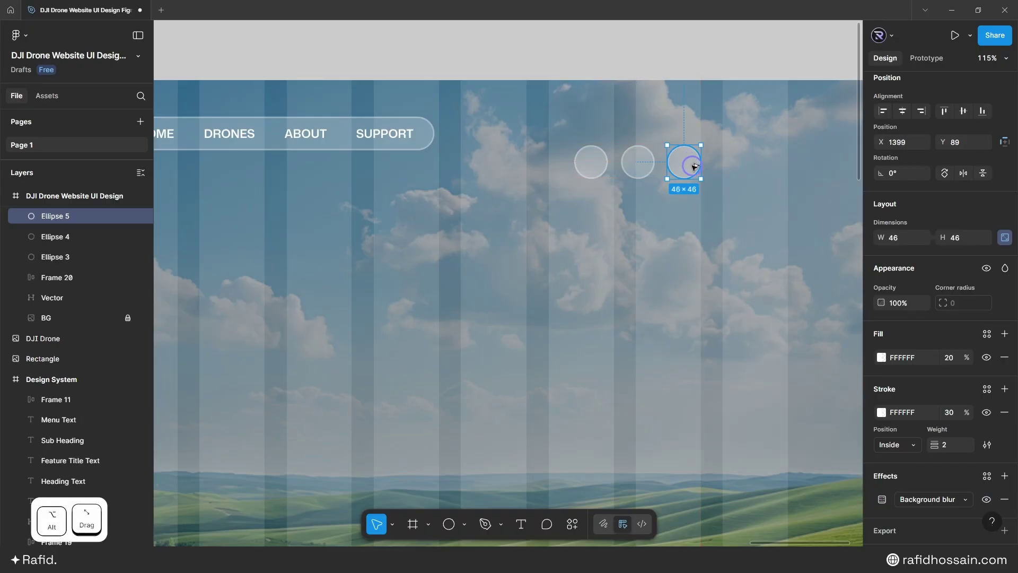
scroll(613, 183, down, 1)
scroll(704, 236, up, 1)
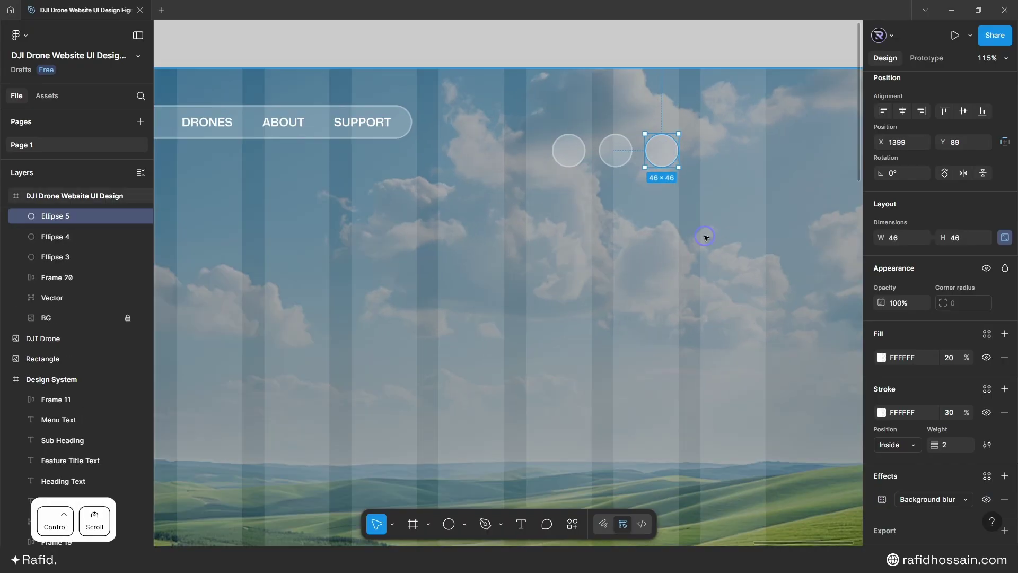
Step: Launch the Phosphor Icons plugin and insert the MagnifyingGlass icon
click(571, 522)
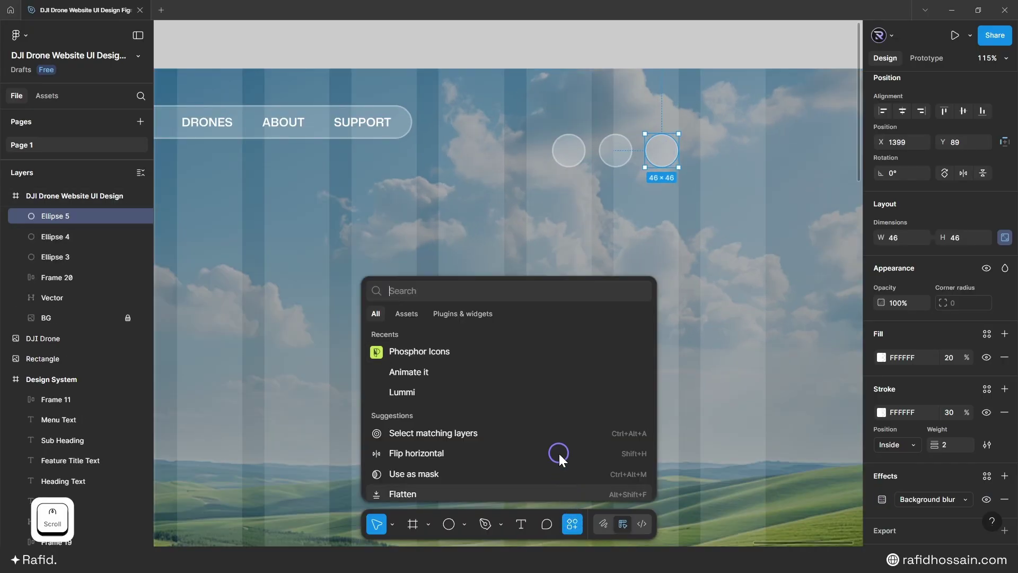
click(477, 313)
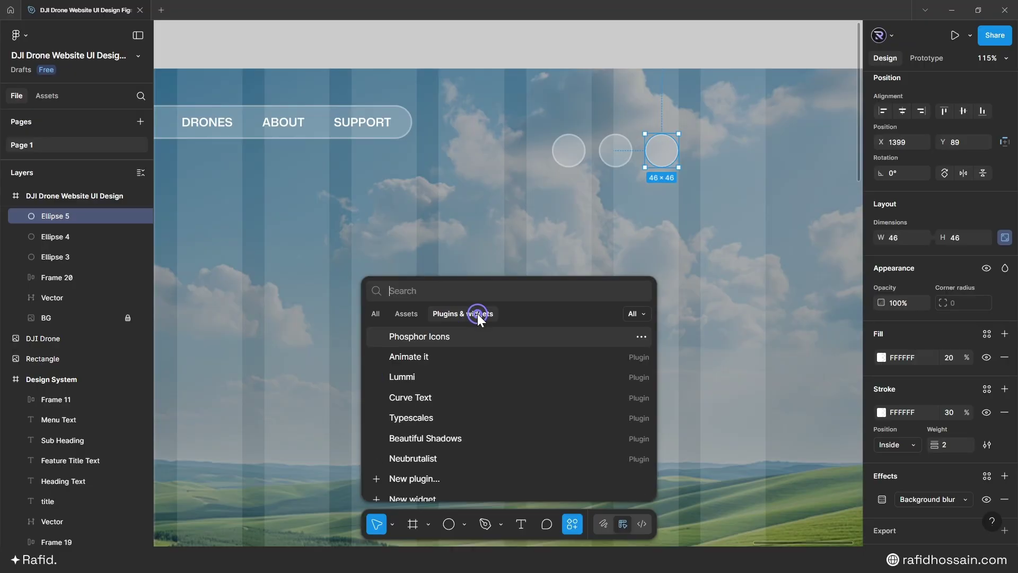
click(436, 336)
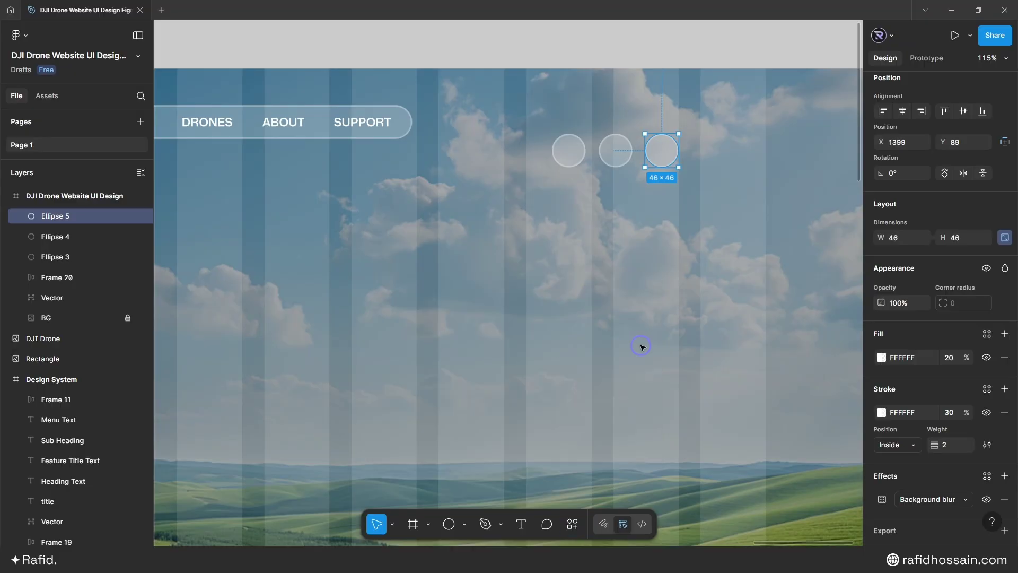
click(643, 212)
text(Sear)
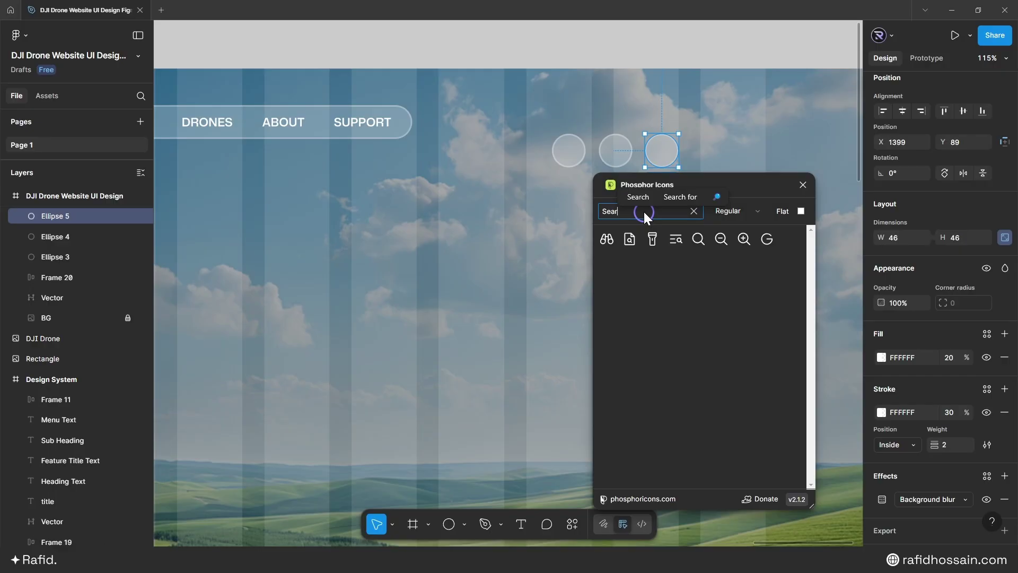
click(436, 279)
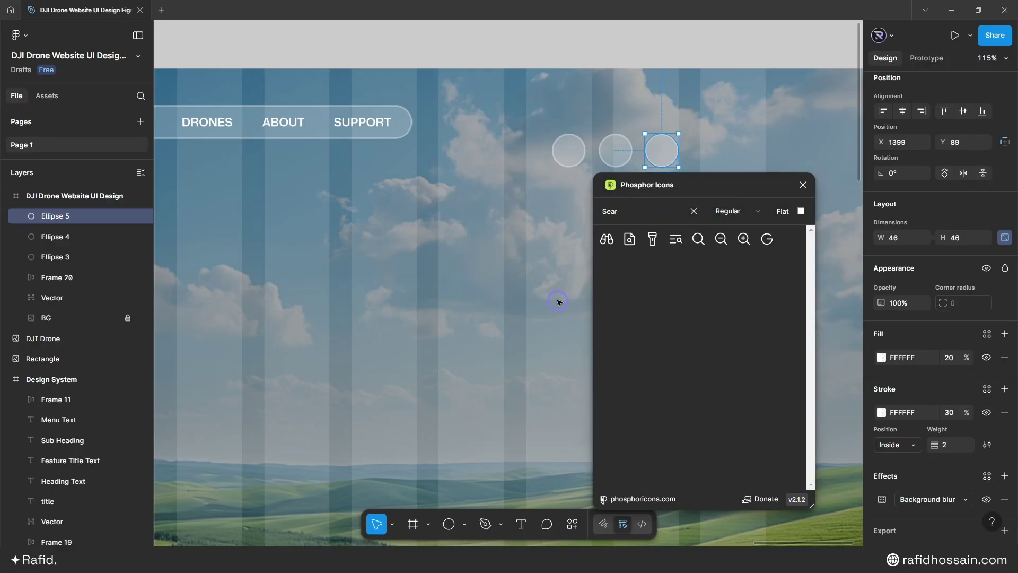
click(698, 239)
Step: Place the User and Bag icons from Phosphor Icons on the canvas
double_click(651, 211)
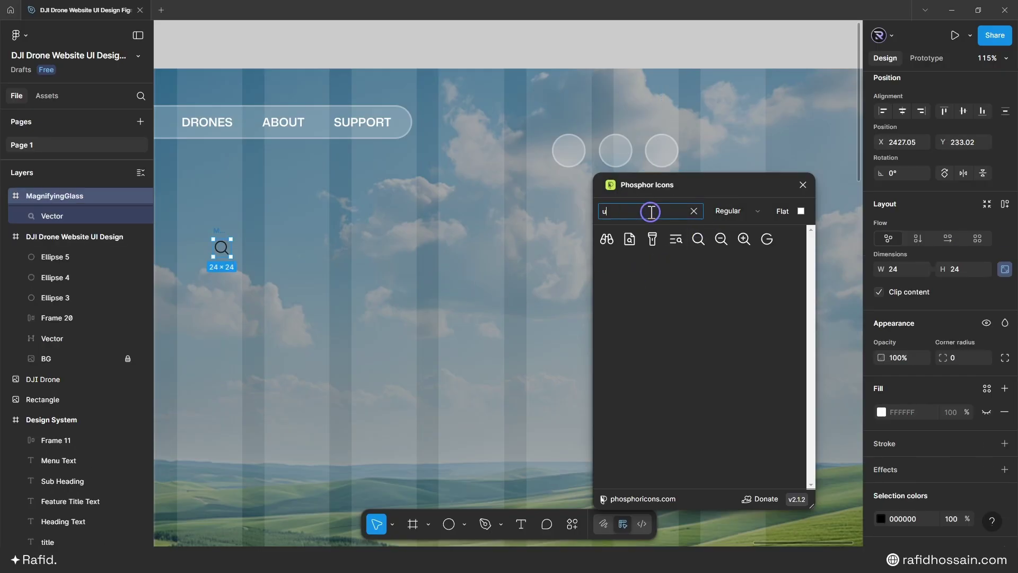
drag(608, 237, 320, 233)
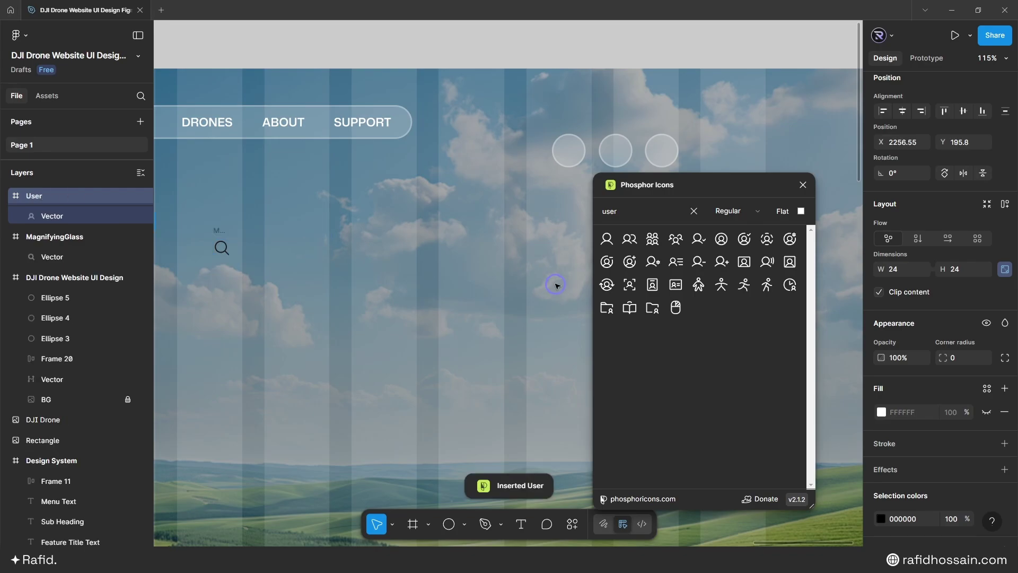
double_click(646, 210)
text(Cart)
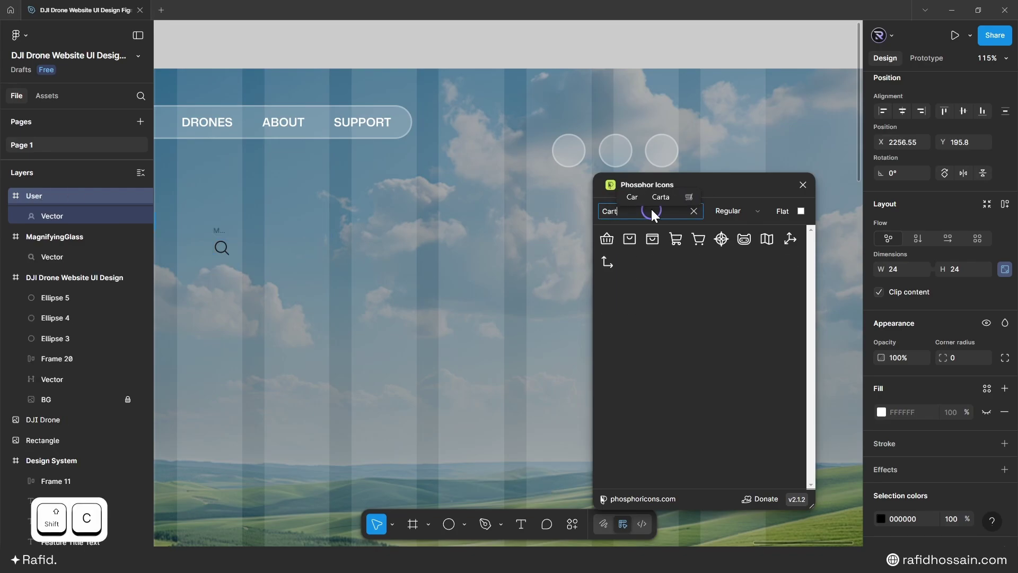
double_click(611, 211)
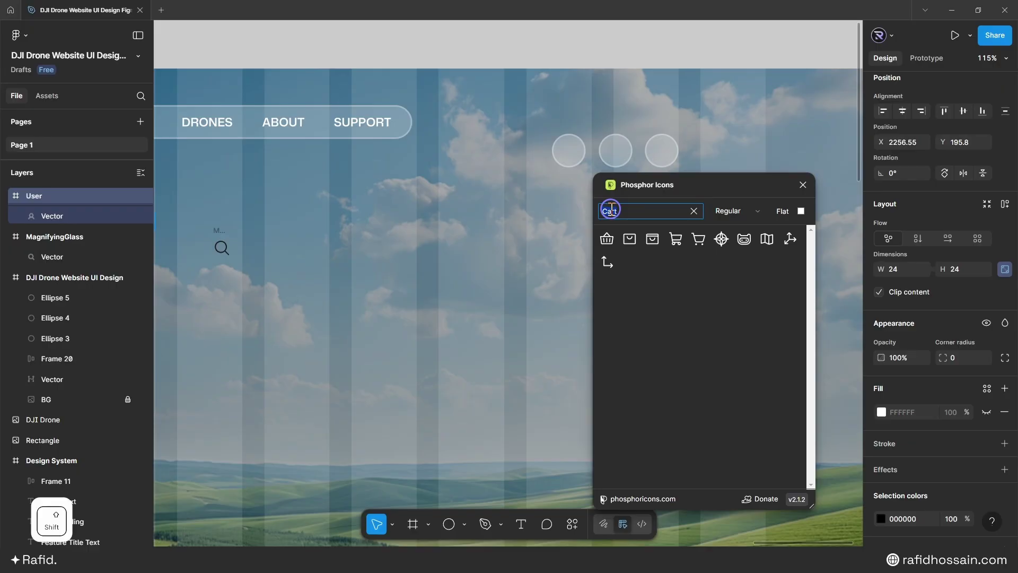
key(BackSpace)
text(Bag)
drag(606, 238, 204, 219)
Step: Move the user and bag icons beneath the three circles
click(802, 185)
scroll(548, 185, down, 2)
drag(276, 216, 677, 223)
drag(364, 216, 741, 216)
scroll(741, 216, up, 5)
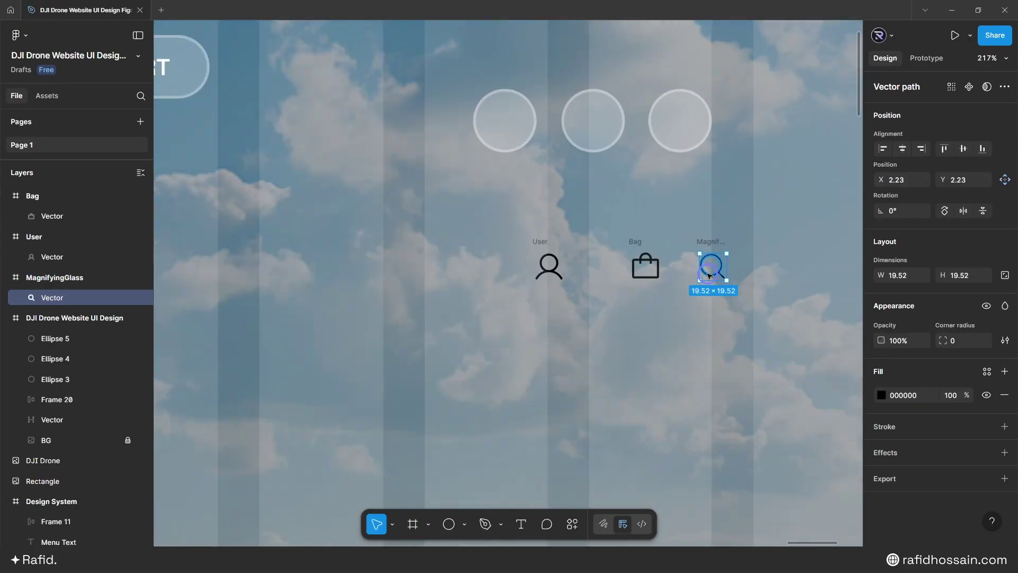
Step: Pull the magnifier, user and bag shapes out of their frames and delete the empty frames
drag(709, 276, 477, 240)
click(712, 253)
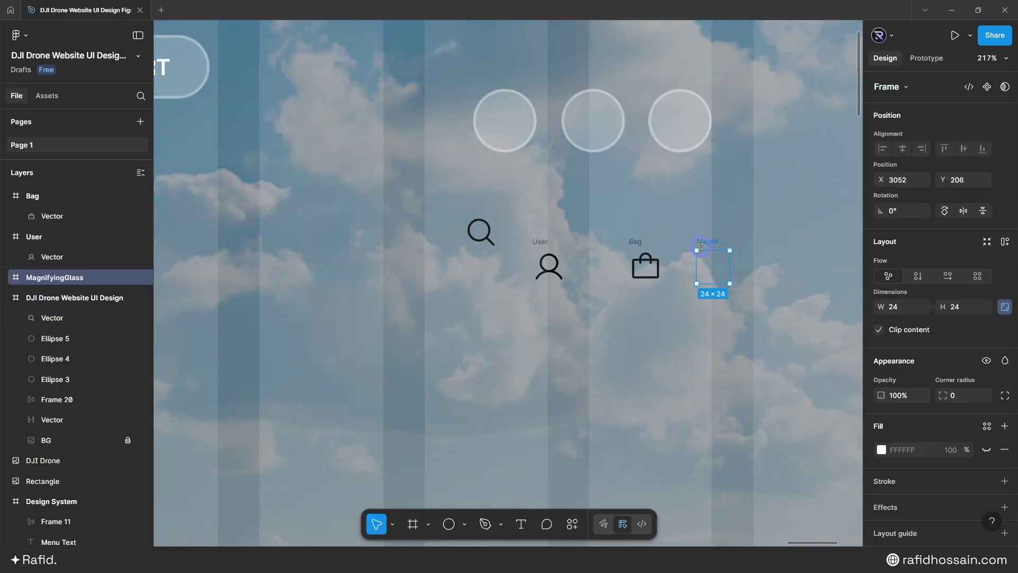
key(Delete)
drag(549, 267, 522, 307)
click(549, 265)
key(Delete)
drag(647, 265, 585, 263)
click(652, 259)
key(Delete)
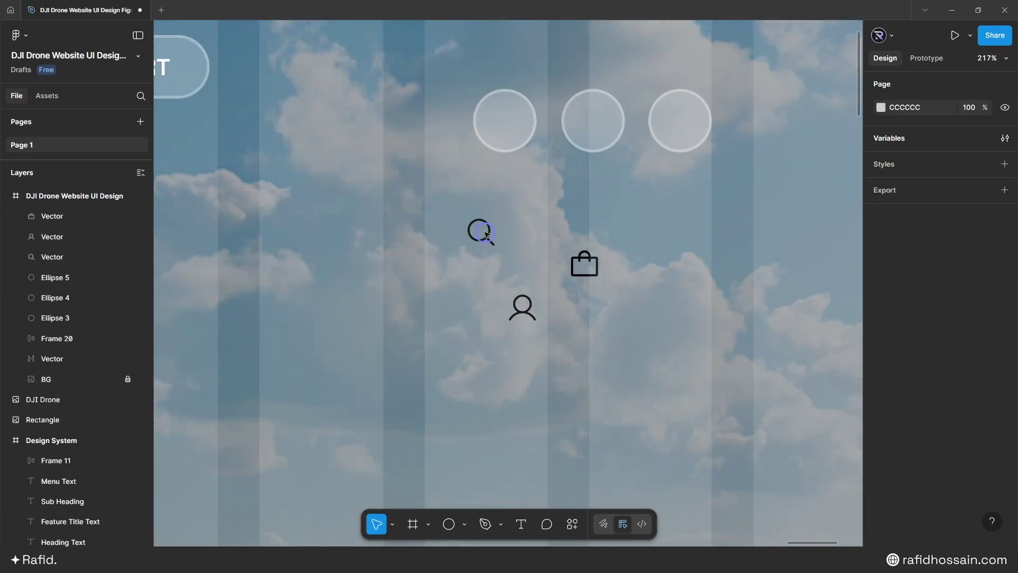
Step: Make the magnifying glass white, 20 px wide, centred and grouped with the first circle
click(480, 230)
drag(480, 230, 510, 124)
ctrl+scroll(510, 124, up, 5)
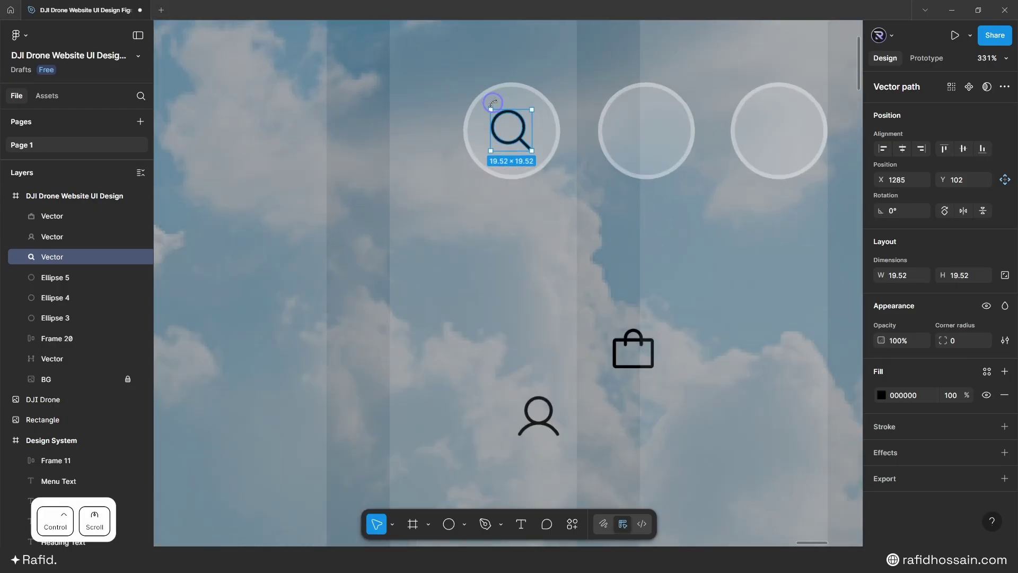
click(879, 393)
click(775, 219)
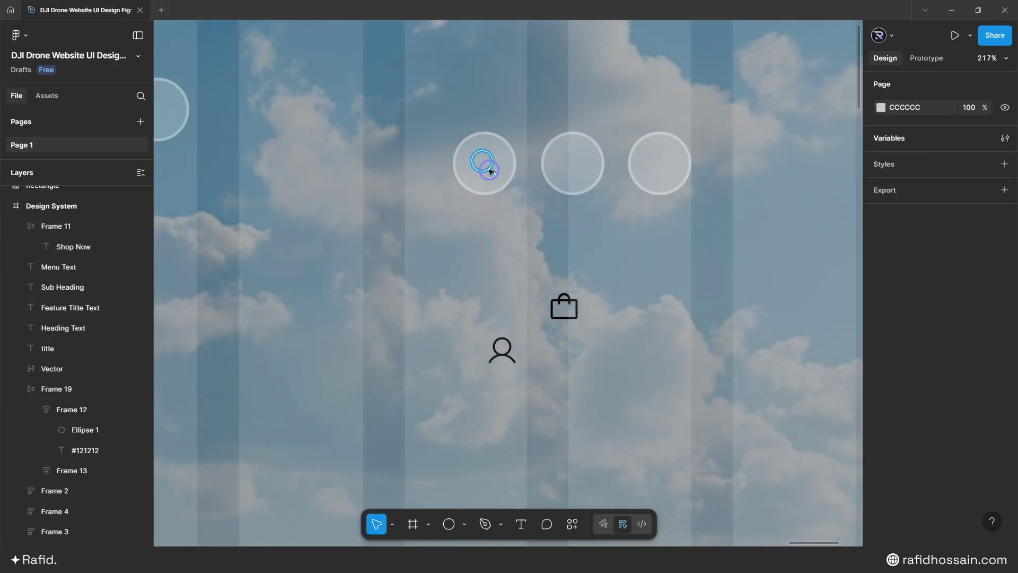
click(489, 170)
click(1003, 276)
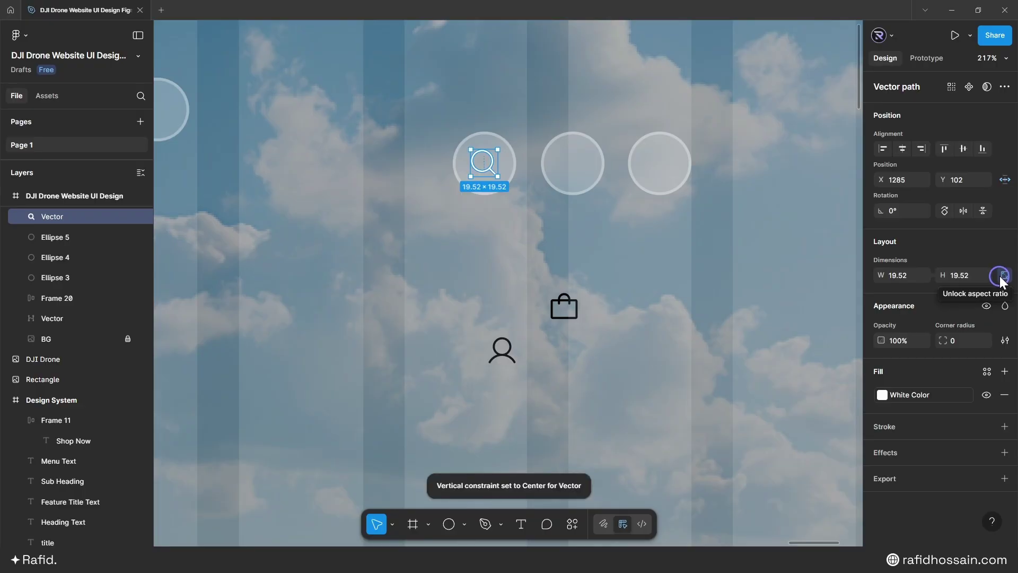
click(1002, 277)
click(898, 275)
text(20)
key(Return)
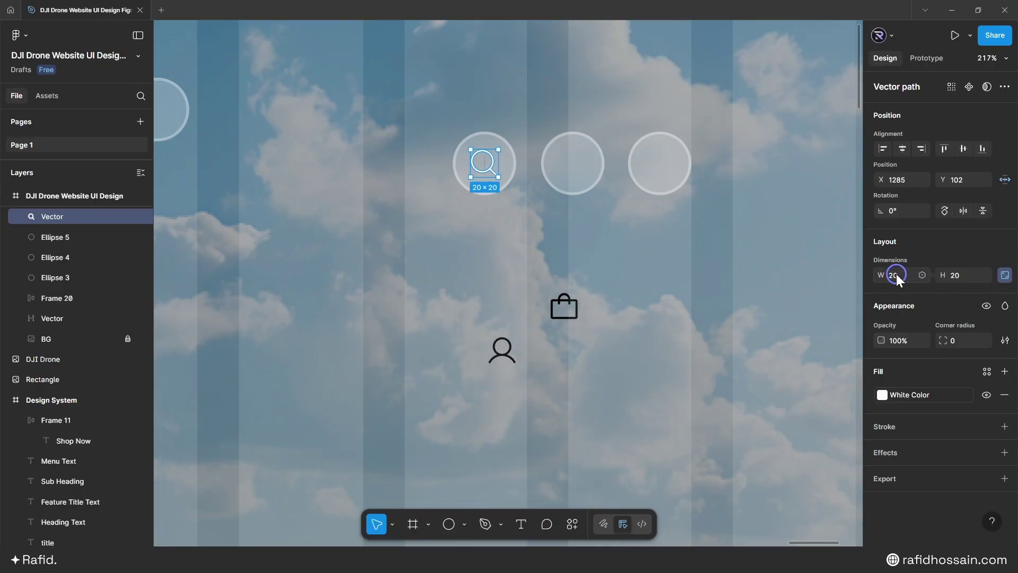
shift+click(504, 182)
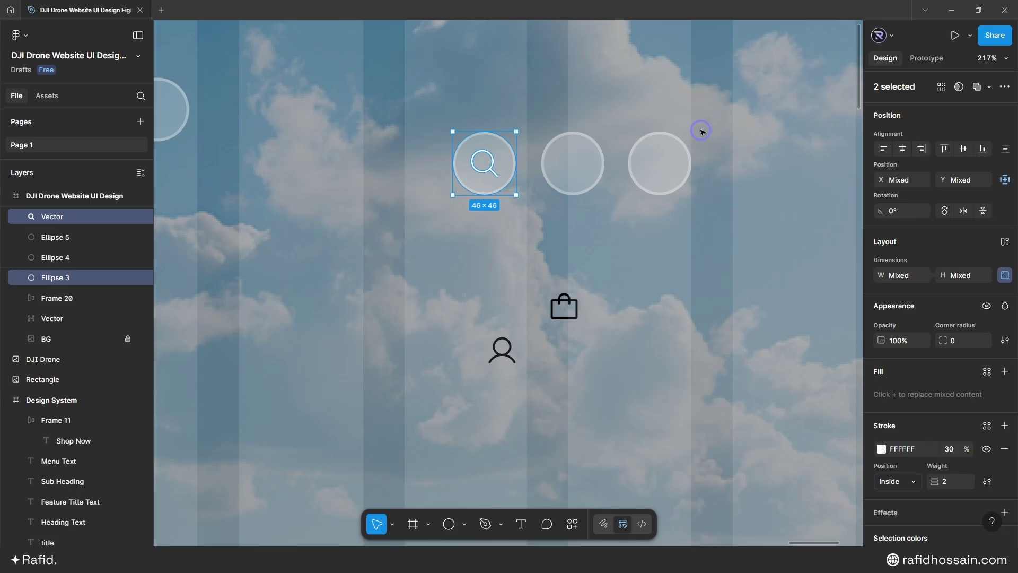
key(ctrl+g)
Step: Centre the user icon in the middle circle and group them
click(561, 328)
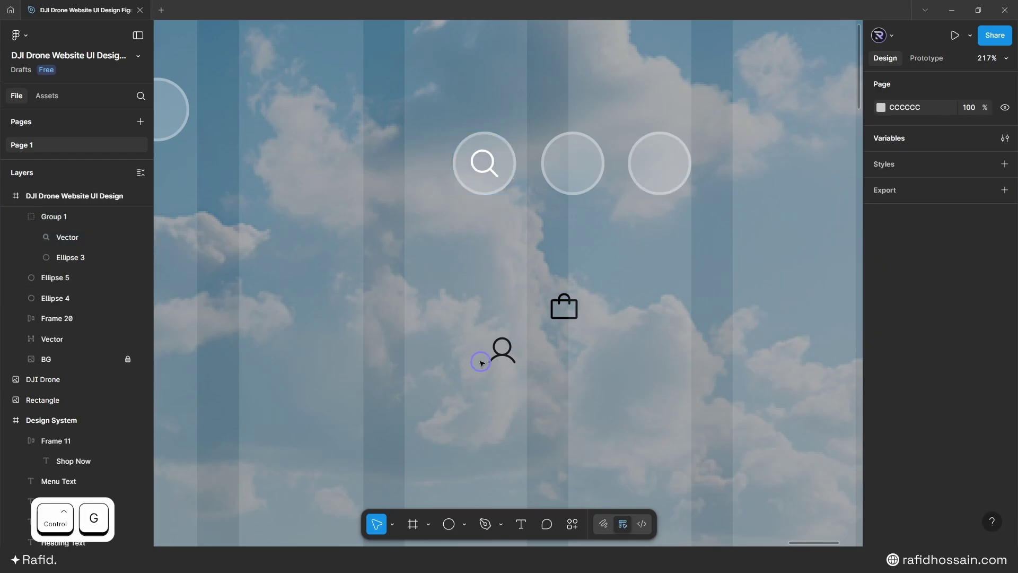
click(504, 356)
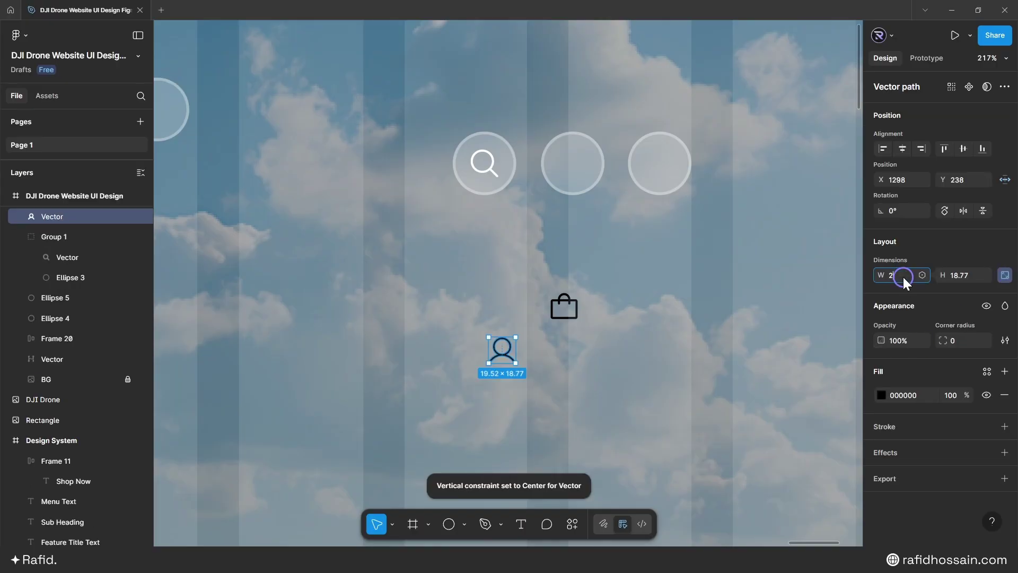
drag(504, 356, 580, 170)
shift+click(589, 179)
key(ctrl+g)
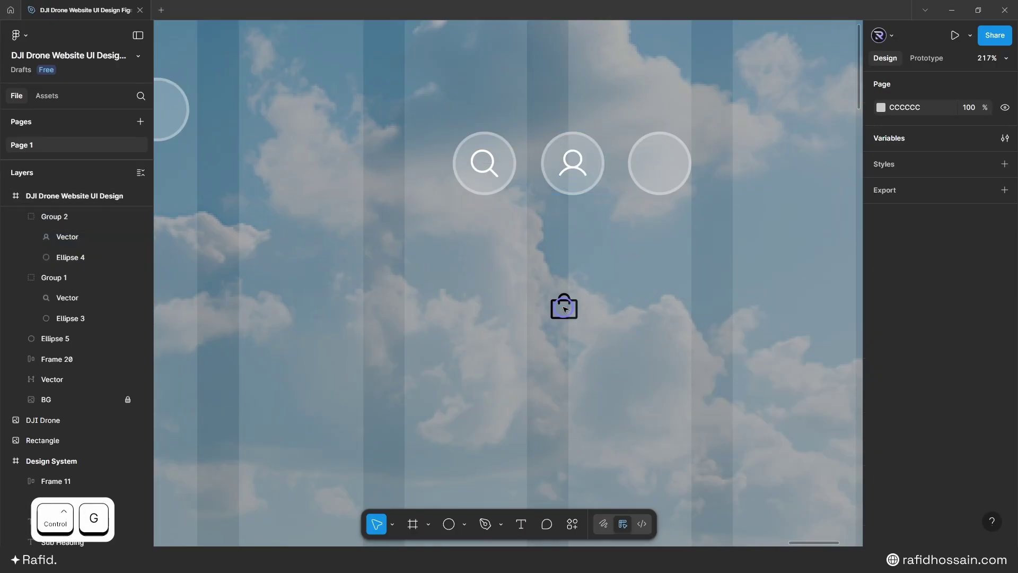
Step: Make the bag icon white at 20 px and group it inside the third circle
click(564, 306)
click(902, 276)
text(20)
click(882, 394)
click(770, 220)
drag(566, 297, 664, 152)
shift+click(679, 177)
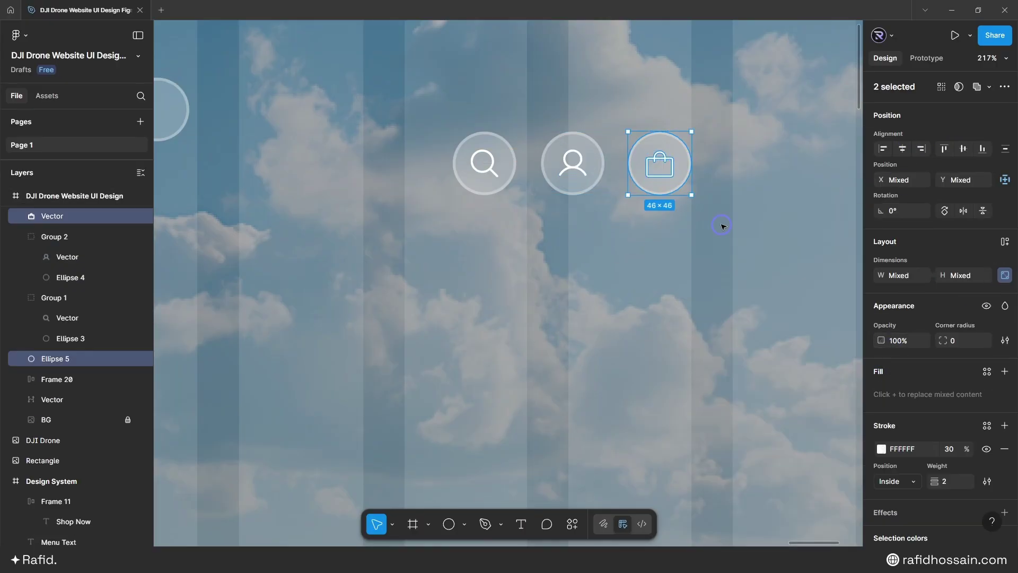
key(ctrl+g)
click(691, 236)
scroll(691, 236, up, 3)
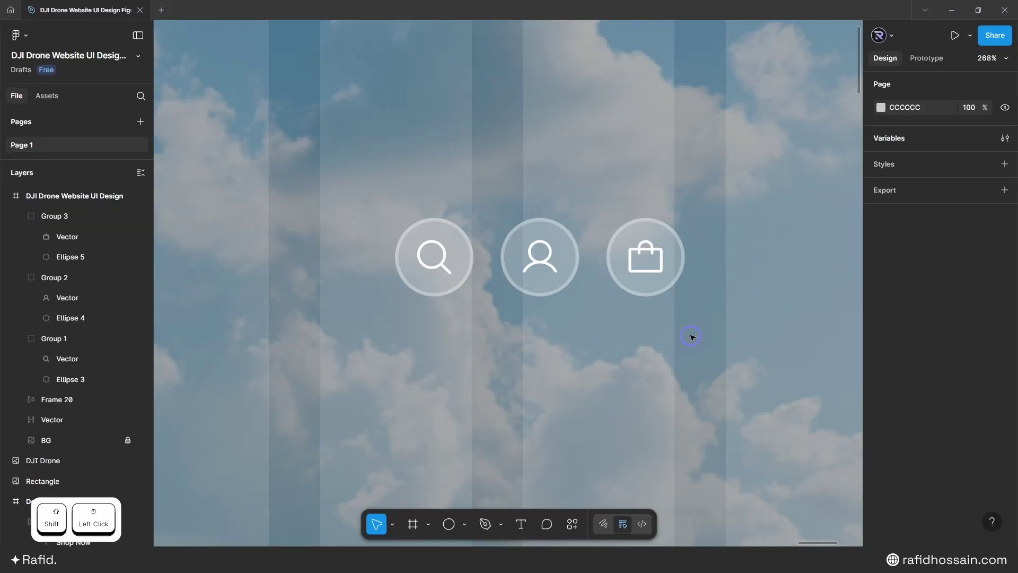
Step: Wrap the three icon buttons in an auto layout row with 16 px gaps beside the nav bar
drag(690, 335, 392, 265)
key(shift+a)
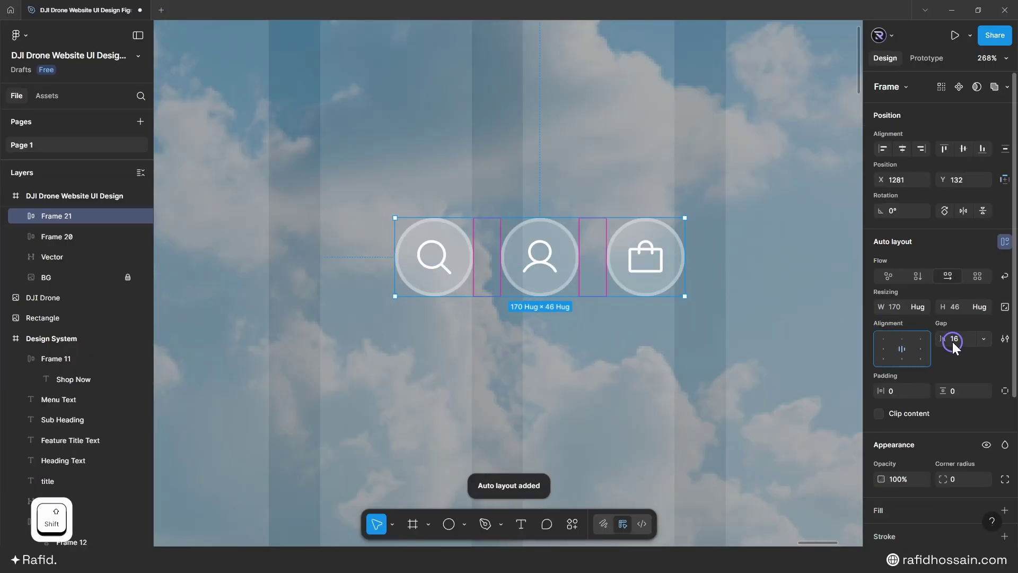
click(957, 339)
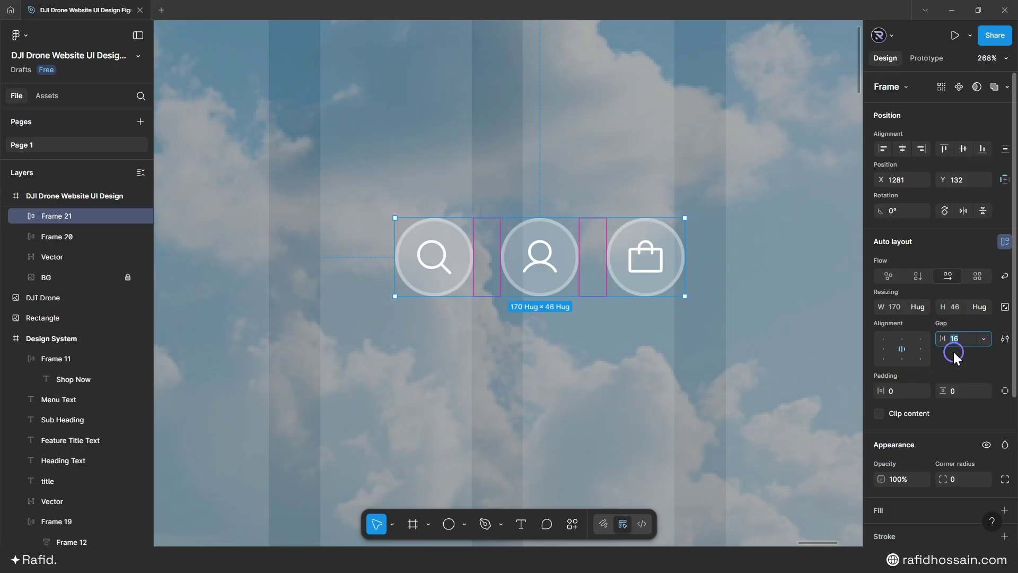
click(530, 347)
scroll(524, 348, down, 5)
drag(532, 305, 611, 255)
scroll(611, 255, down, 4)
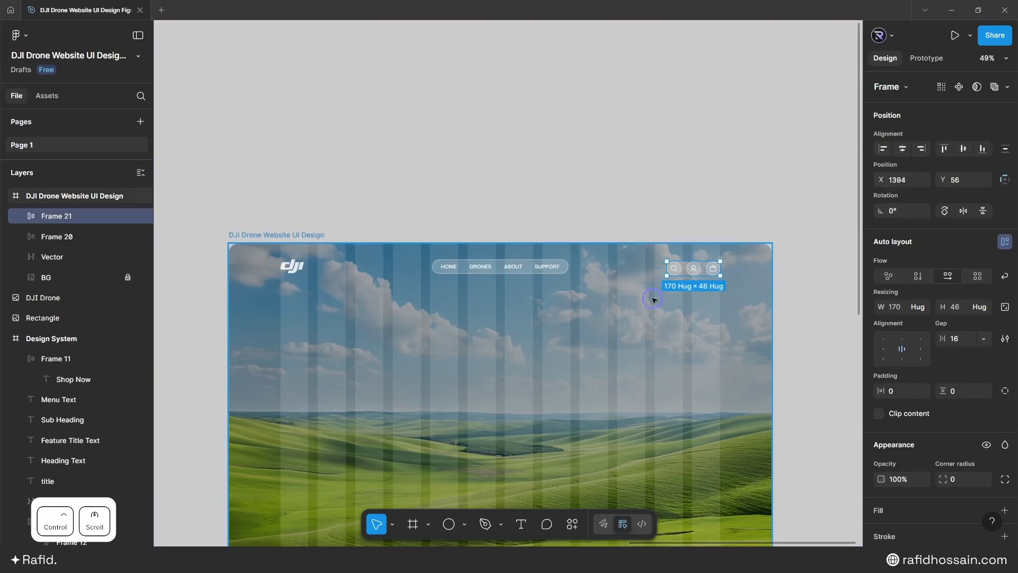
Step: Align the logo, nav menu and icon row on vertical centres, group them, and nudge up
drag(706, 309, 297, 268)
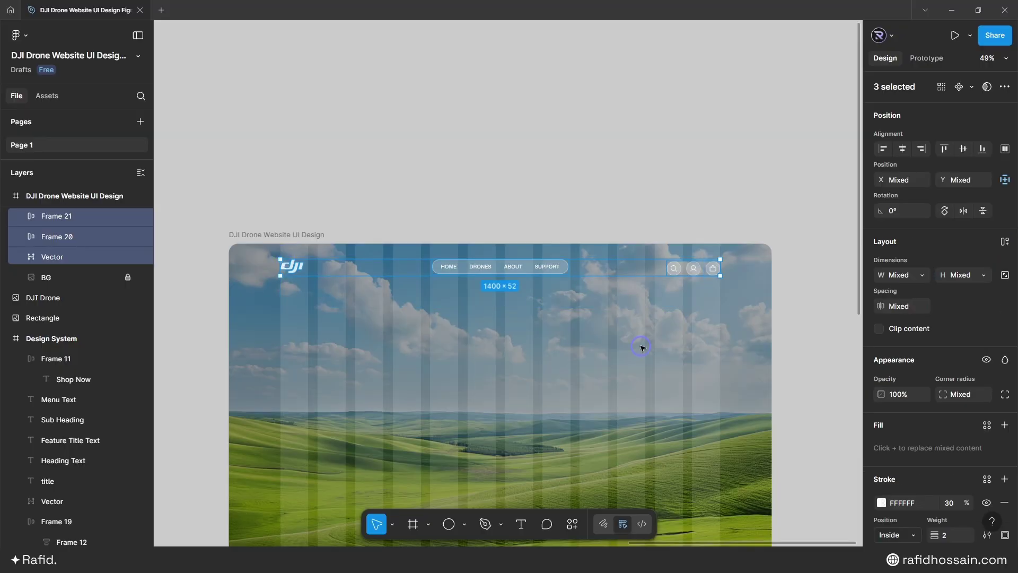
click(963, 149)
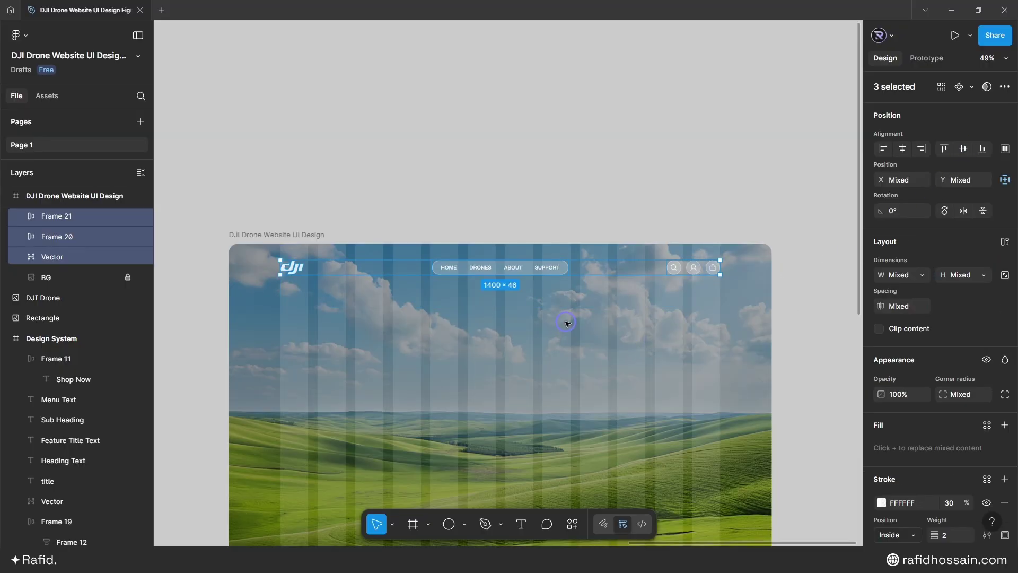
key(ctrl+g)
key(alt)
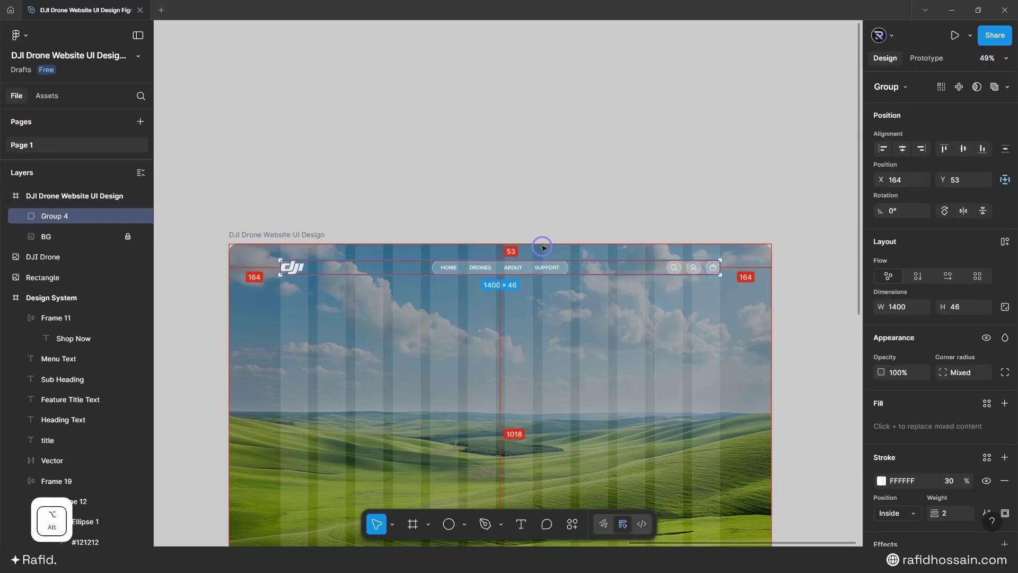
key(Up)
key(Up)
key(alt)
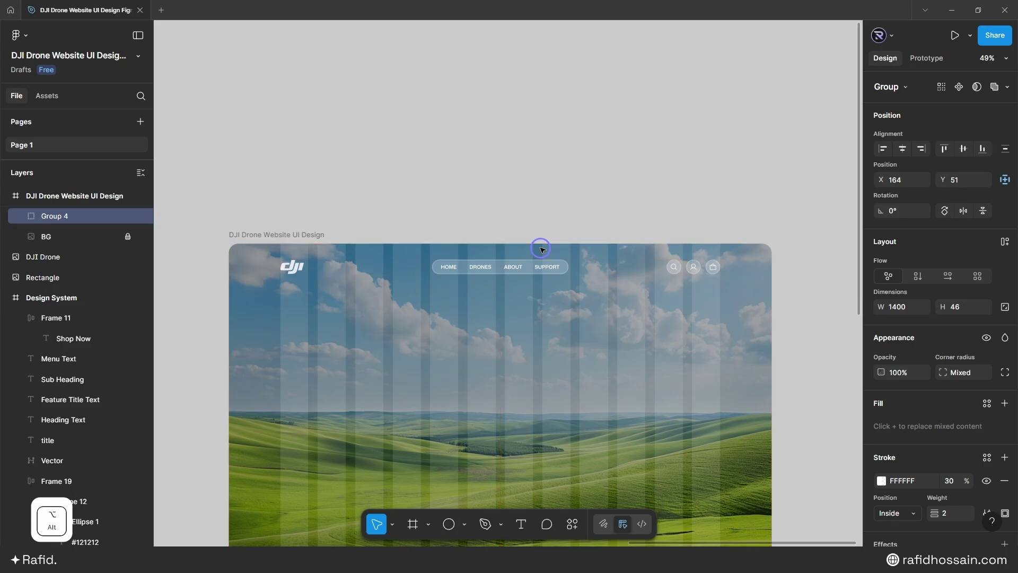
key(Up)
Step: Rename the header group to 'Header'
double_click(60, 215)
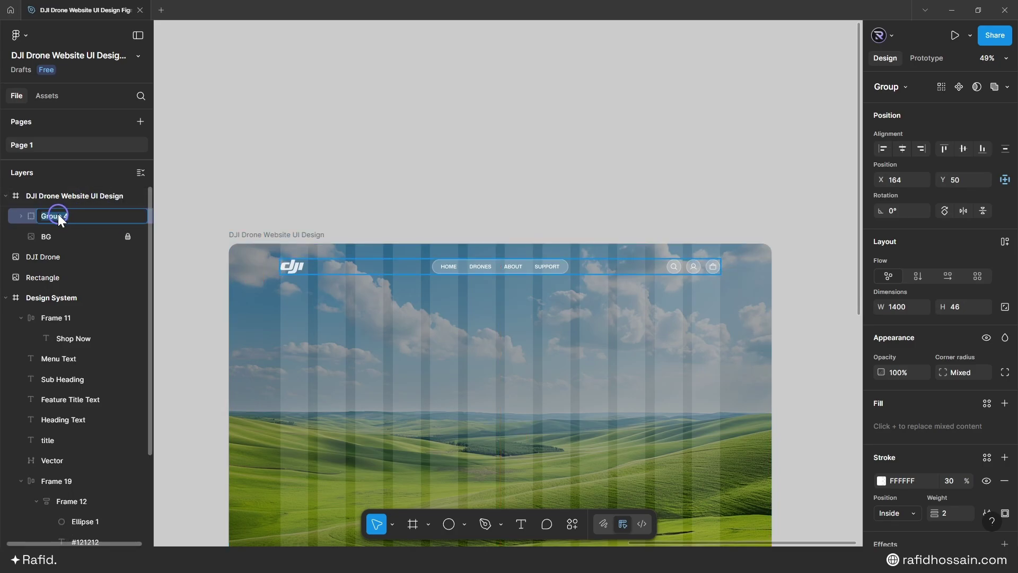
text(Header)
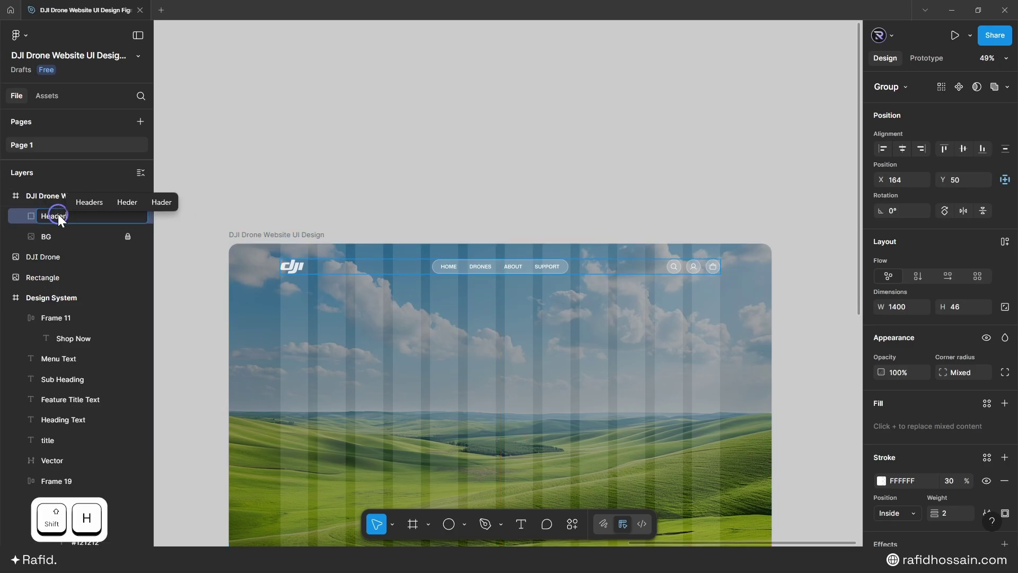
key(Return)
click(561, 320)
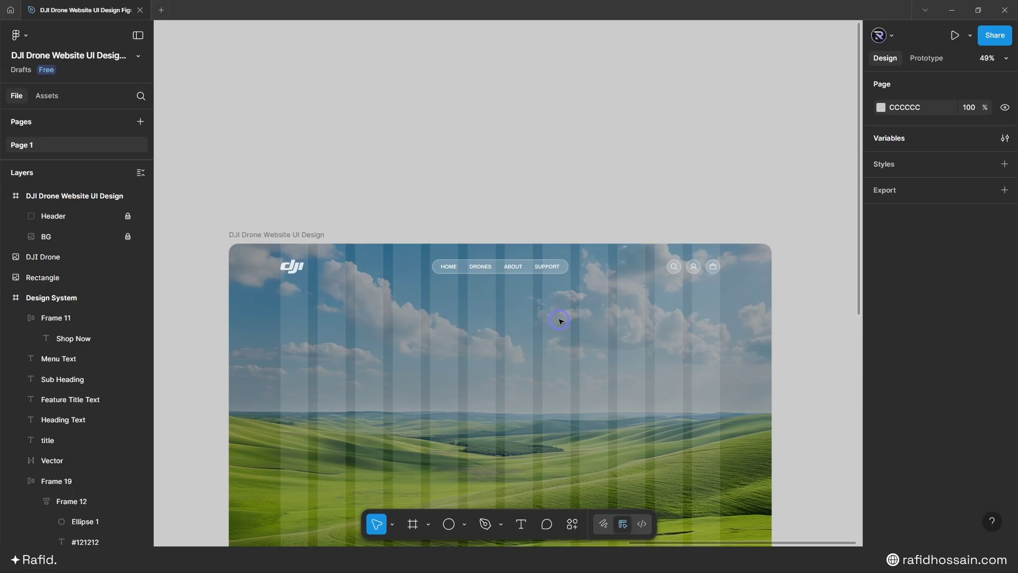
ctrl+scroll(560, 321, down, 5)
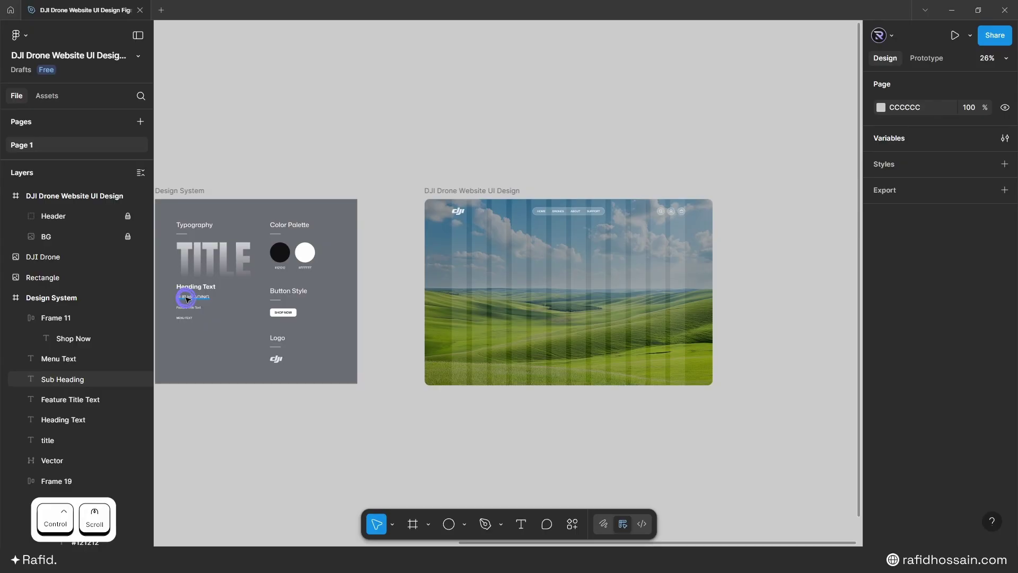
Step: Copy the Sub Heading sample into the hero and change its text to 'Spin your world'
alt+drag(185, 298, 541, 300)
ctrl+scroll(589, 294, up, 5)
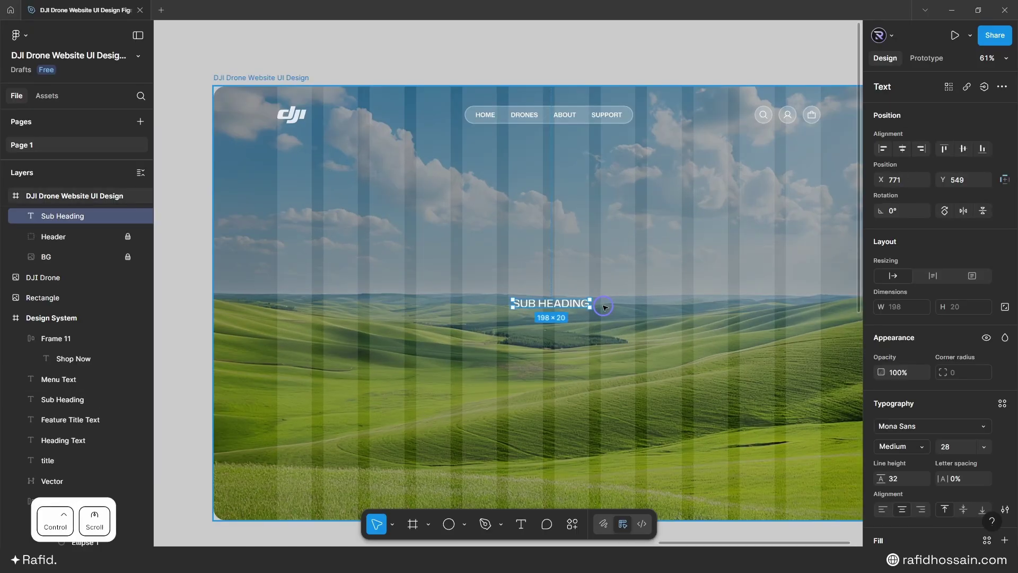
key(Return)
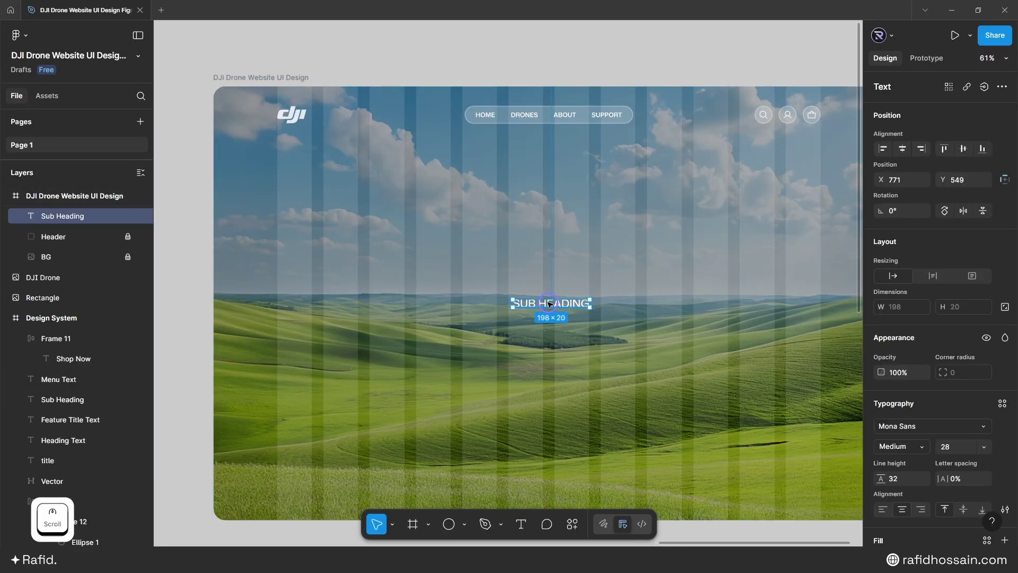
text(Spin your world)
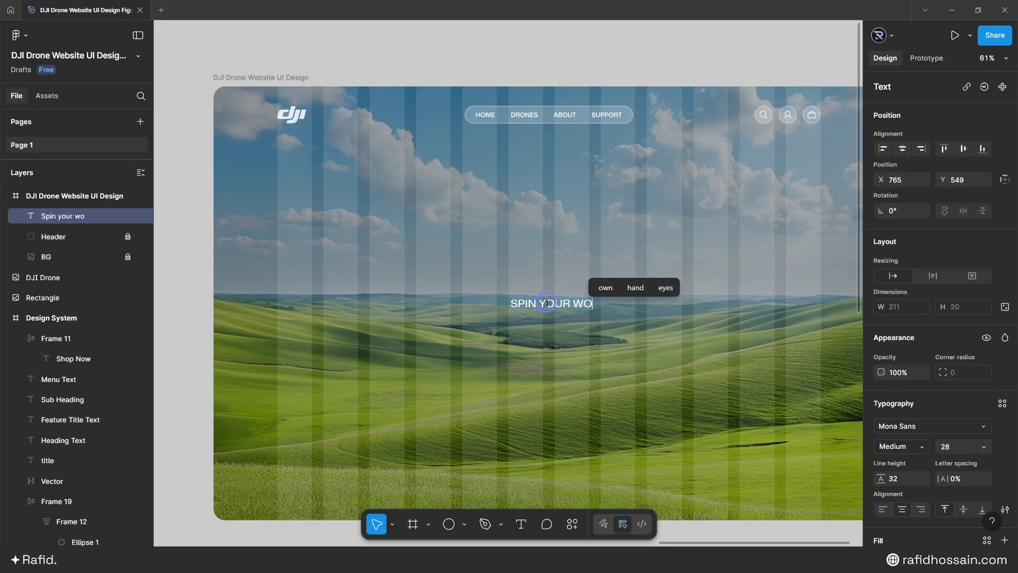
key(Escape)
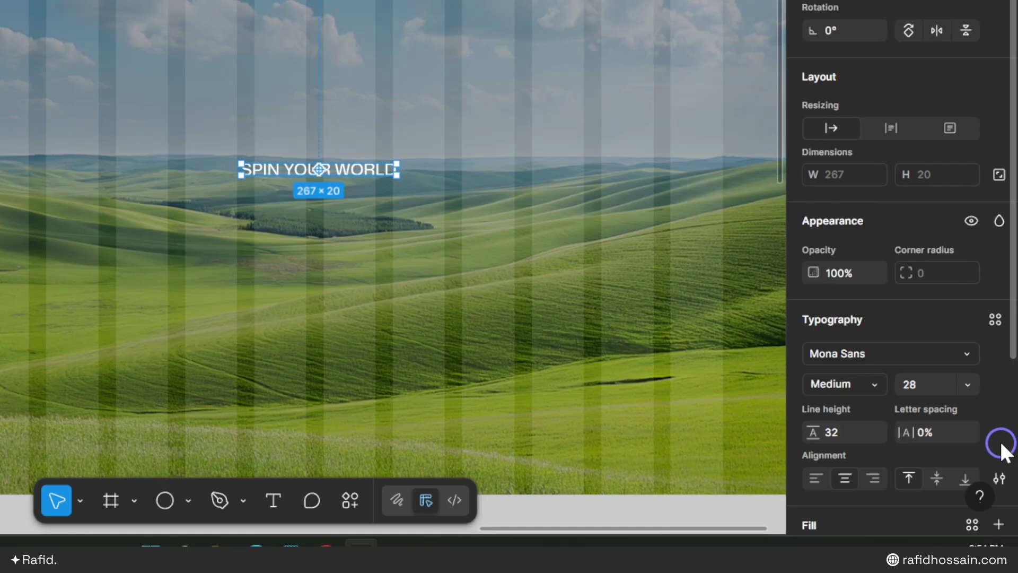
Step: Position the subheading horizontally centred just below the header
drag(340, 169, 336, 1)
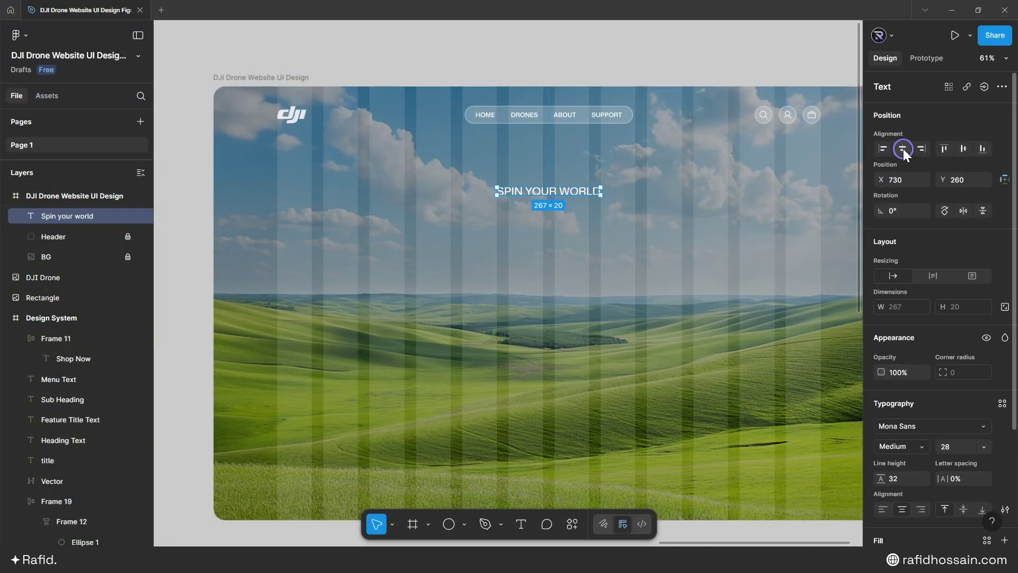
click(903, 150)
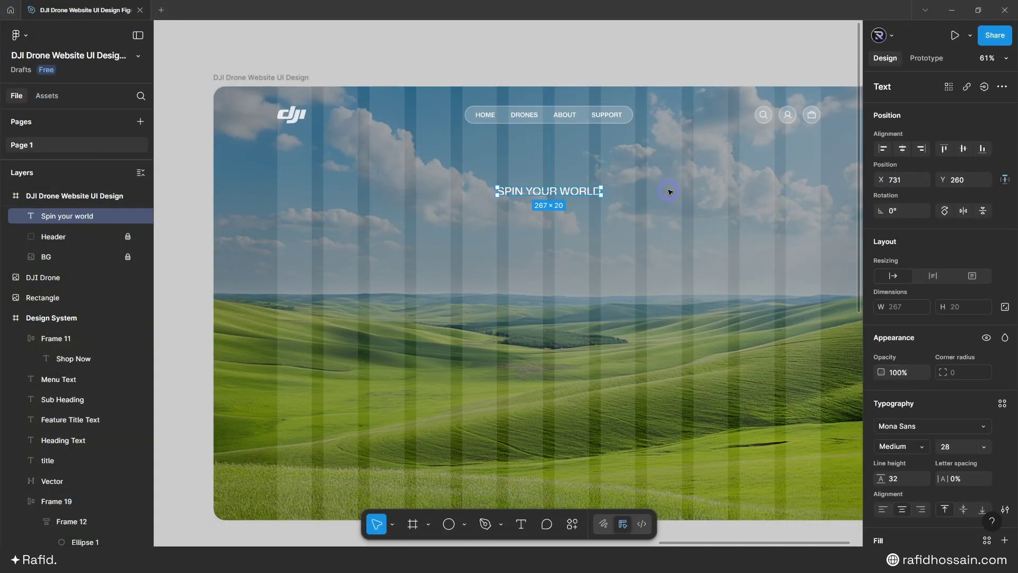
key(alt)
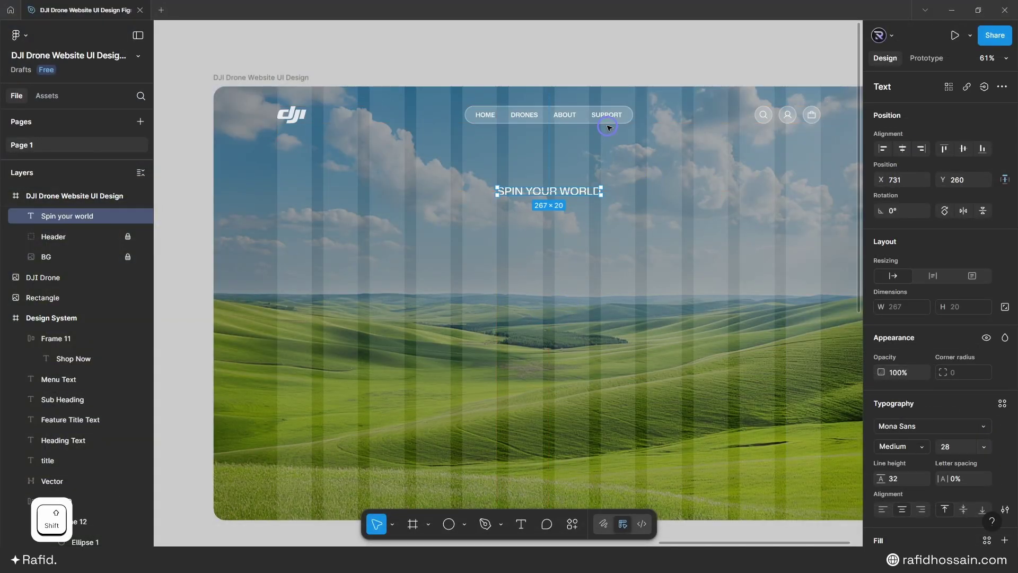
key(shift+Up)
key(shift+Up)
key(shift+Up)
key(shift+Up)
key(Up)
key(Up)
key(Up)
key(Up)
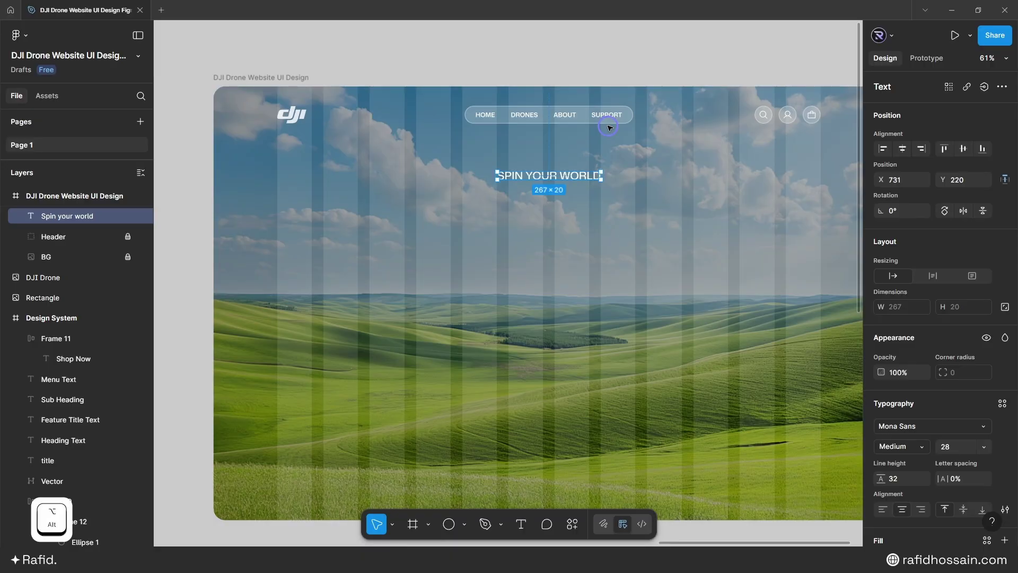
key(alt)
click(622, 279)
ctrl+scroll(653, 262, down, 6)
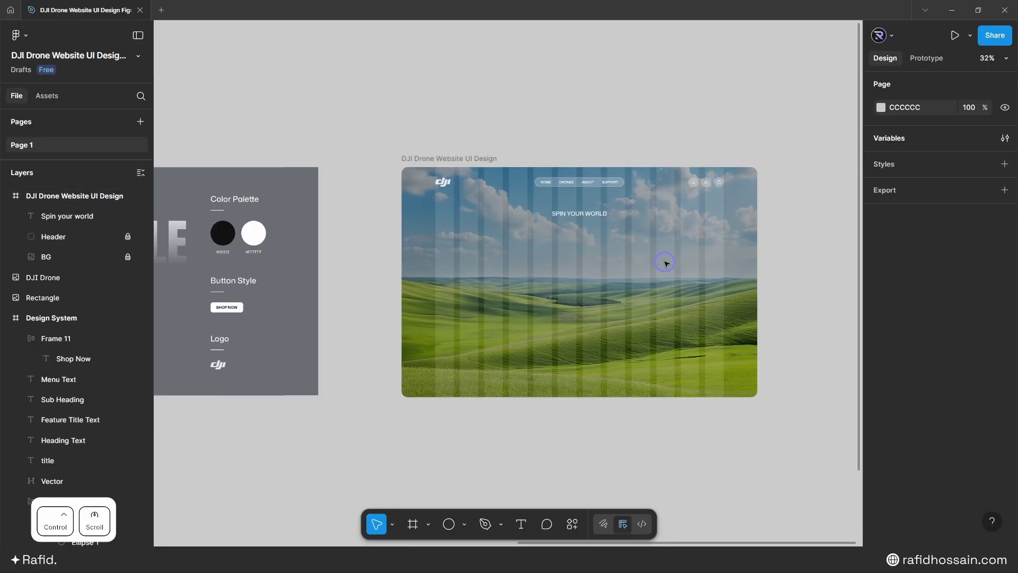
Step: Copy the title text sample into the hero's centre and retype it as 'Mavic 4 Pro'
click(266, 242)
drag(266, 242, 627, 272)
ctrl+scroll(652, 273, up, 6)
ctrl+scroll(610, 276, down, 2)
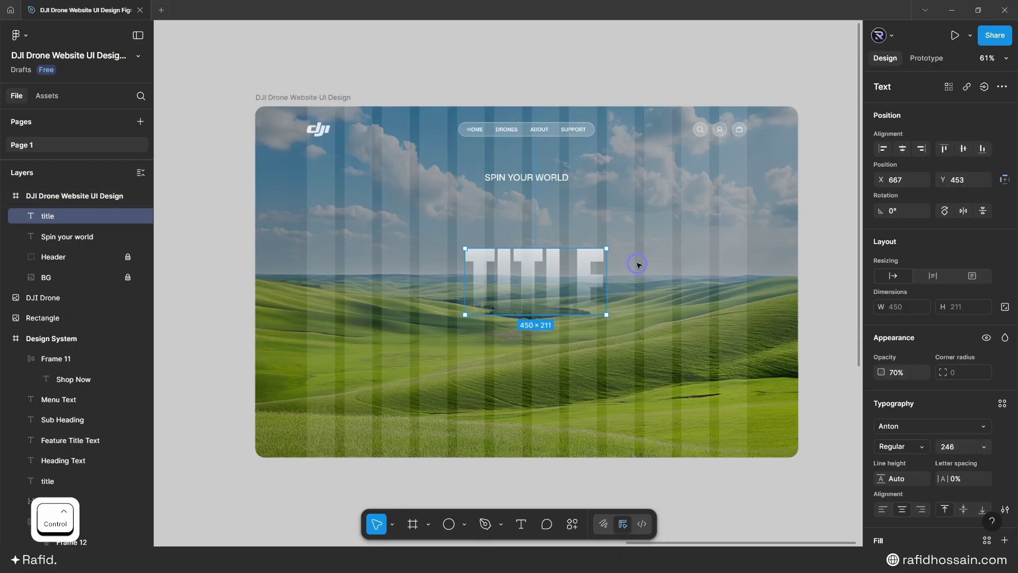
scroll(562, 274, up, 2)
drag(524, 268, 520, 271)
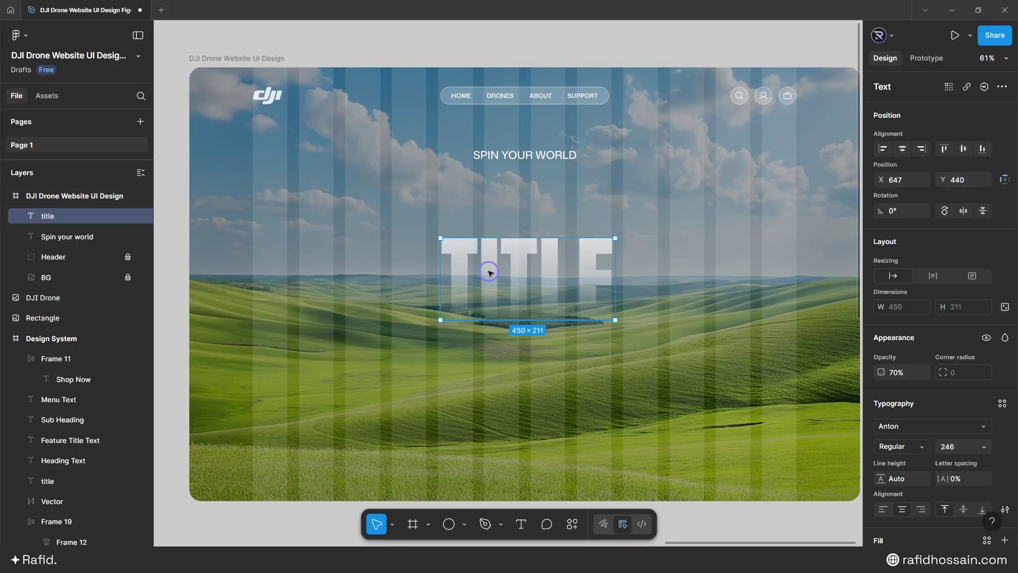
double_click(518, 272)
text(Mavic 4 Pro)
key(Escape)
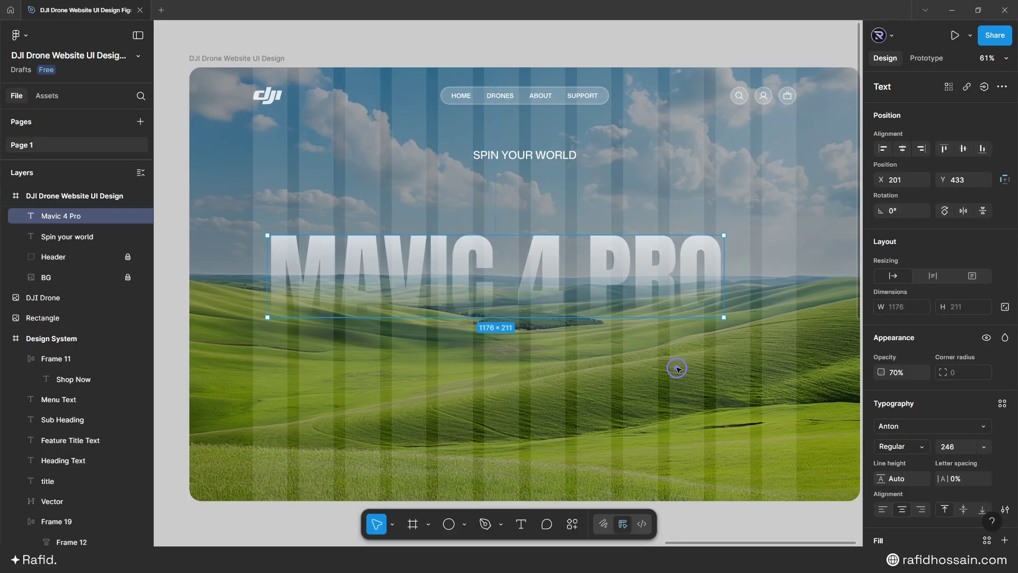
Step: Move the MAVIC 4 PRO title up toward the subheading and check its gradient fill and type settings
drag(553, 276, 571, 234)
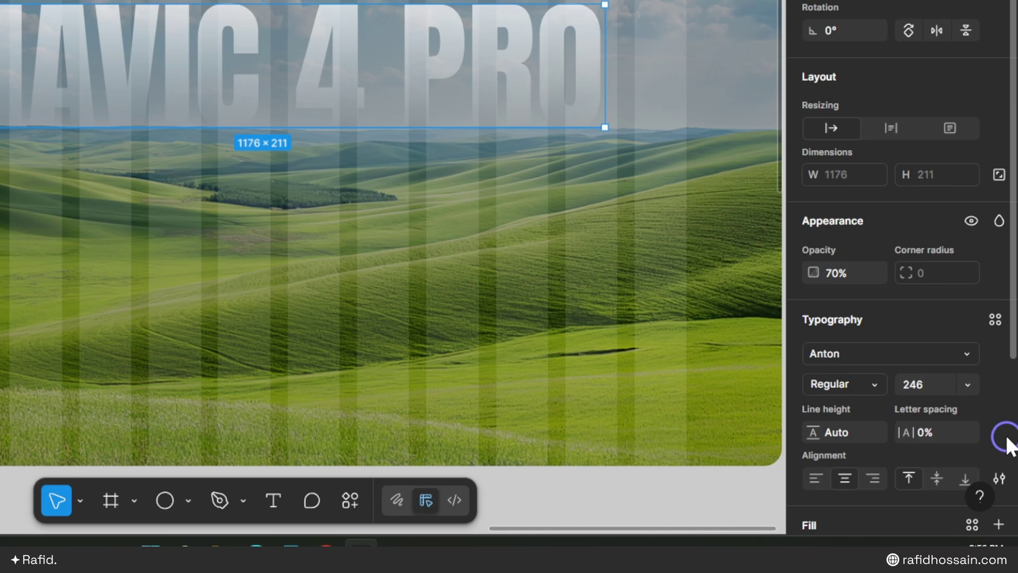
scroll(890, 434, down, 3)
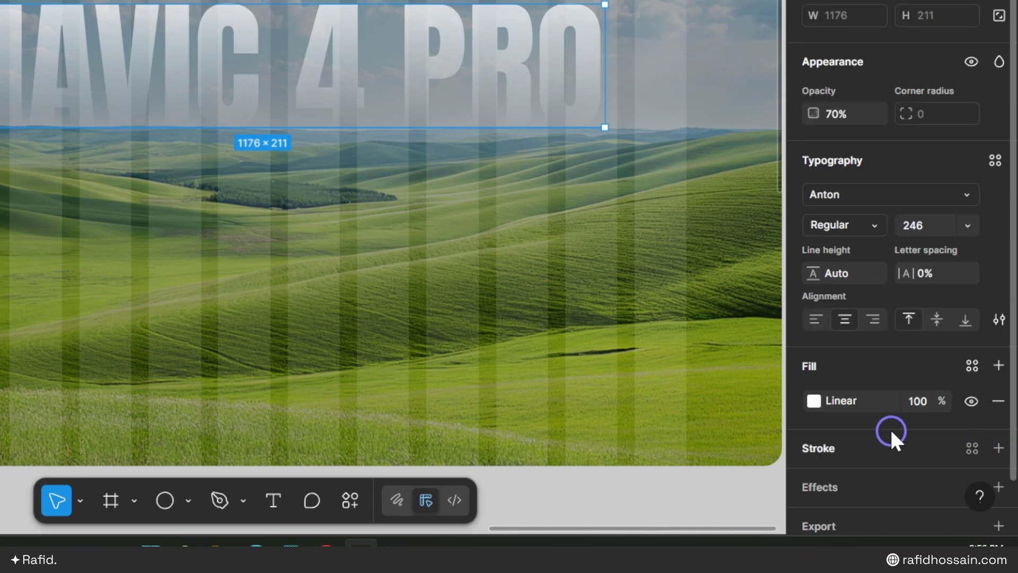
click(814, 400)
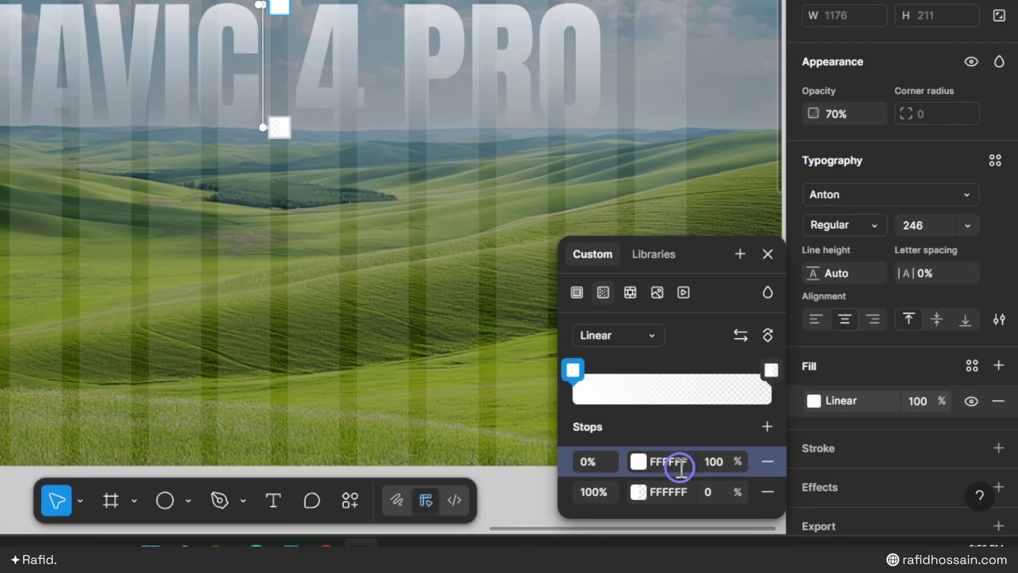
click(948, 372)
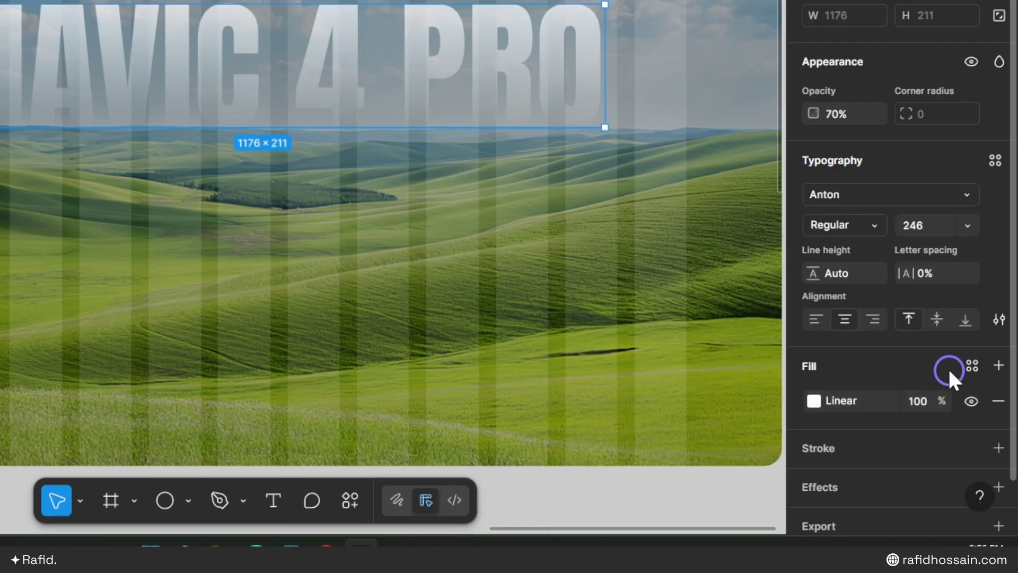
click(996, 320)
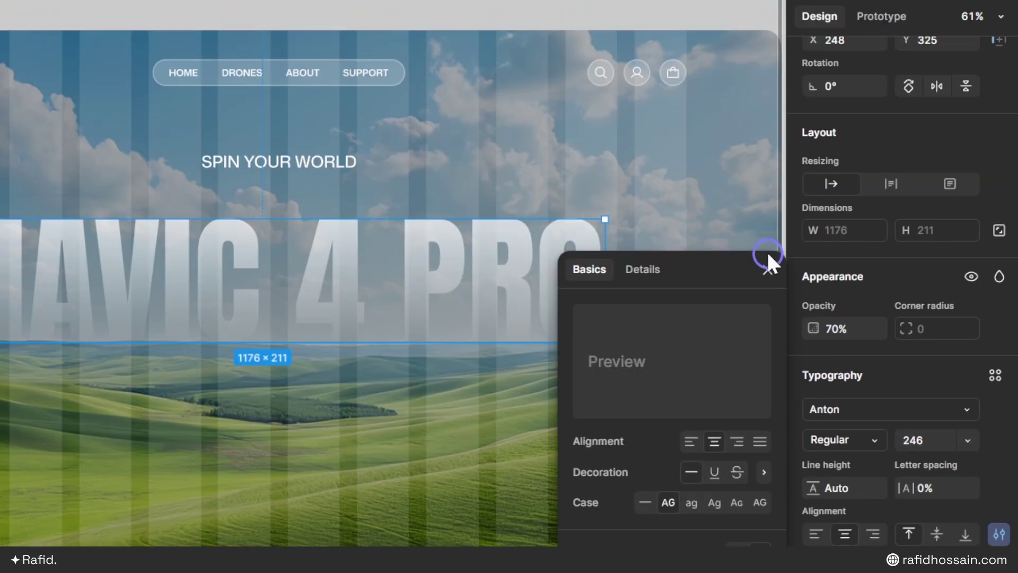
click(767, 269)
scroll(569, 433, down, 2)
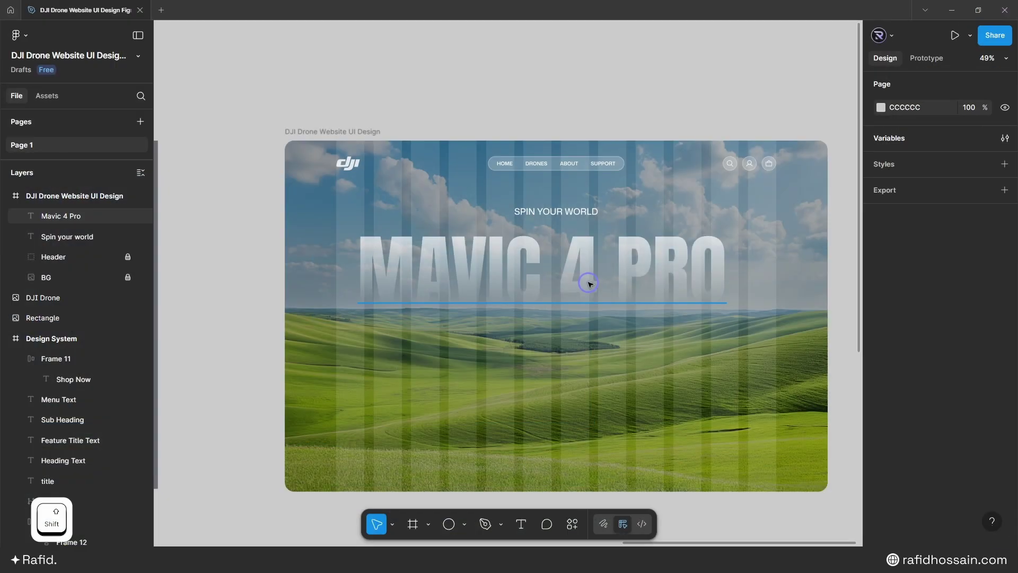
Step: Horizontally centre the title with the SPIN YOUR WORLD subheading, then nudge the title up 10 units
click(587, 283)
shift+click(579, 218)
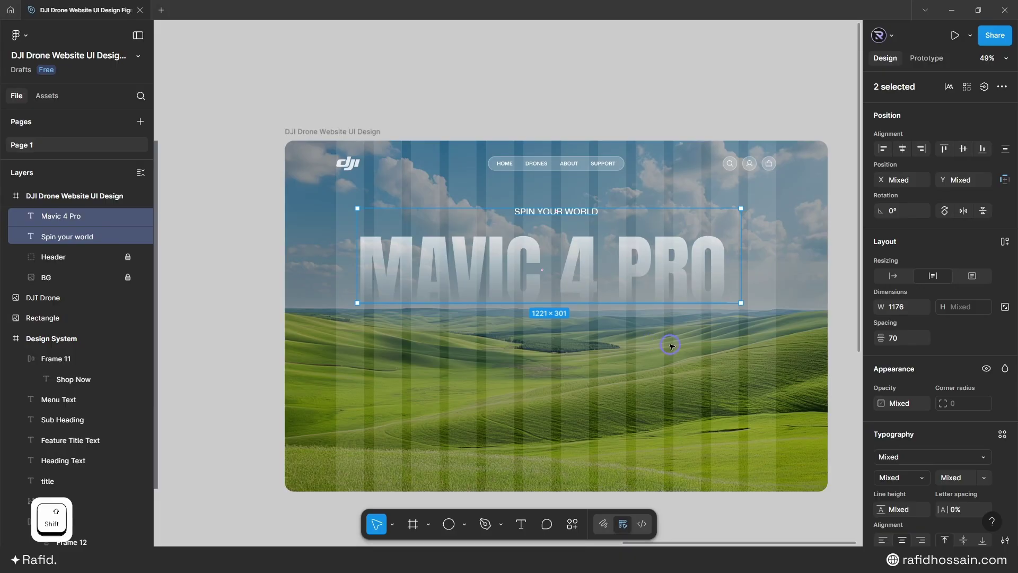
click(904, 149)
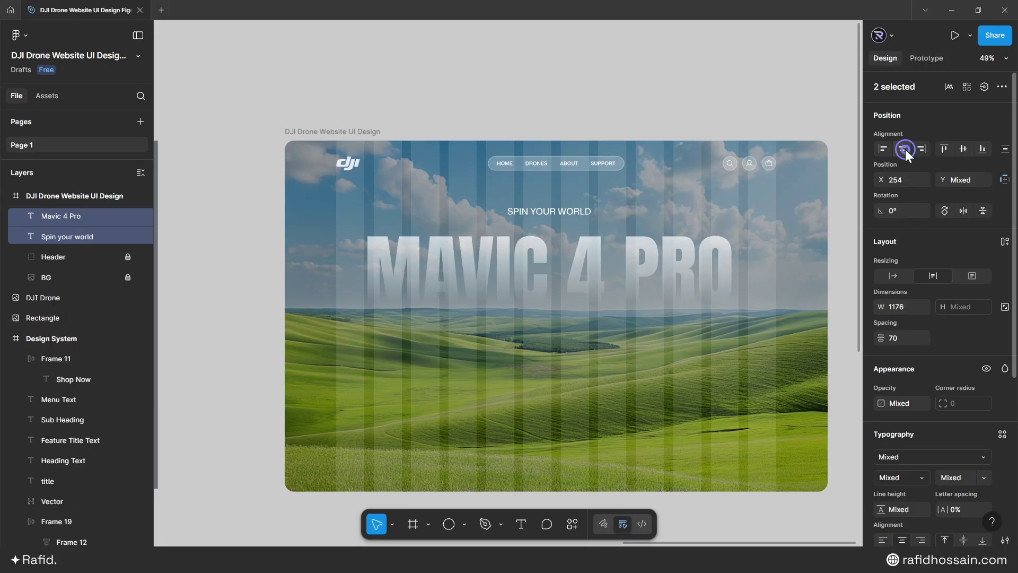
click(648, 314)
click(588, 275)
key(alt)
key(shift+Up)
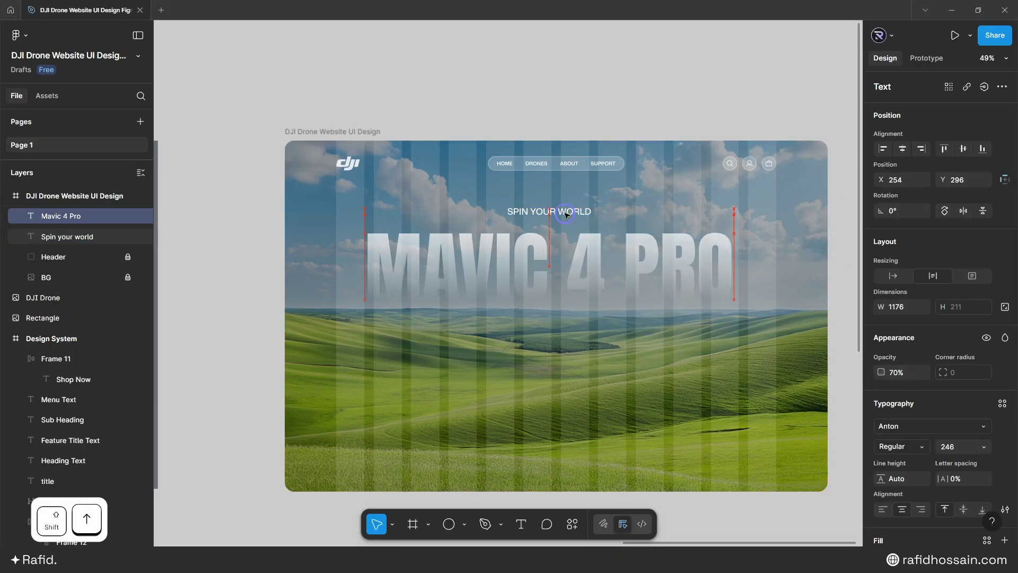
click(700, 200)
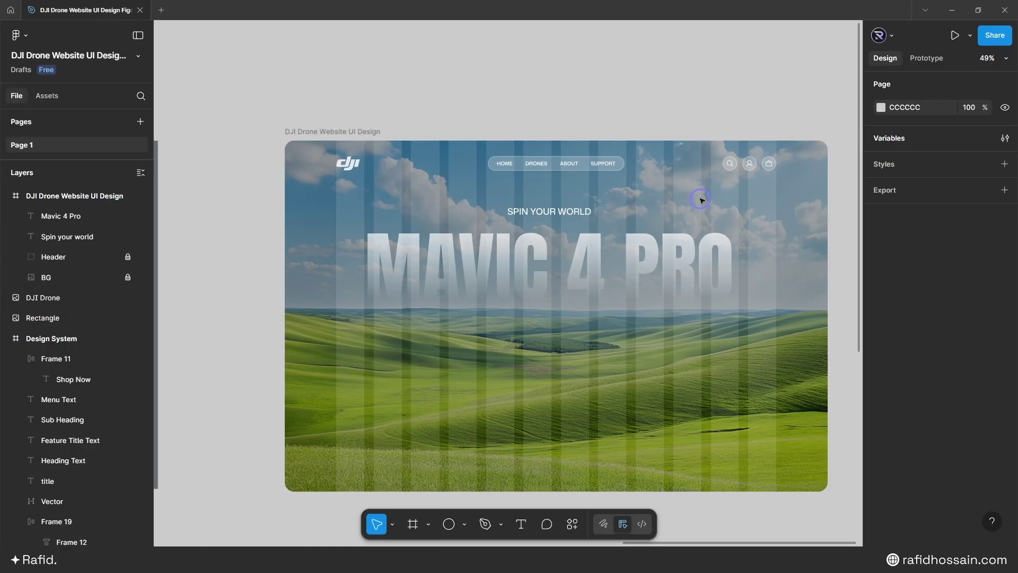
scroll(700, 200, down, 5)
Step: Duplicate the DJI Drone image into the hero and centre it horizontally near the top
scroll(570, 259, down, 1)
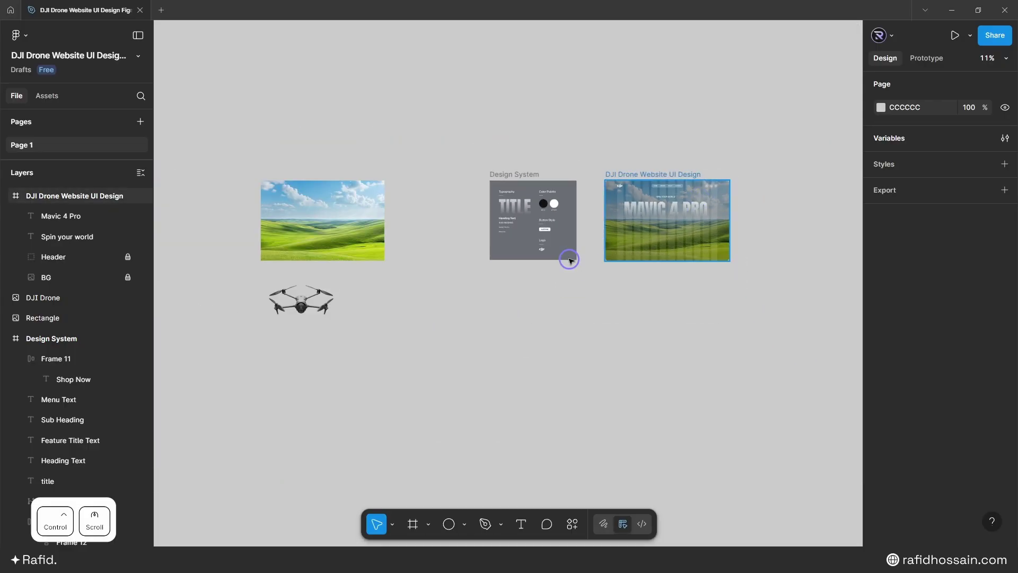
click(301, 300)
drag(297, 301, 647, 286)
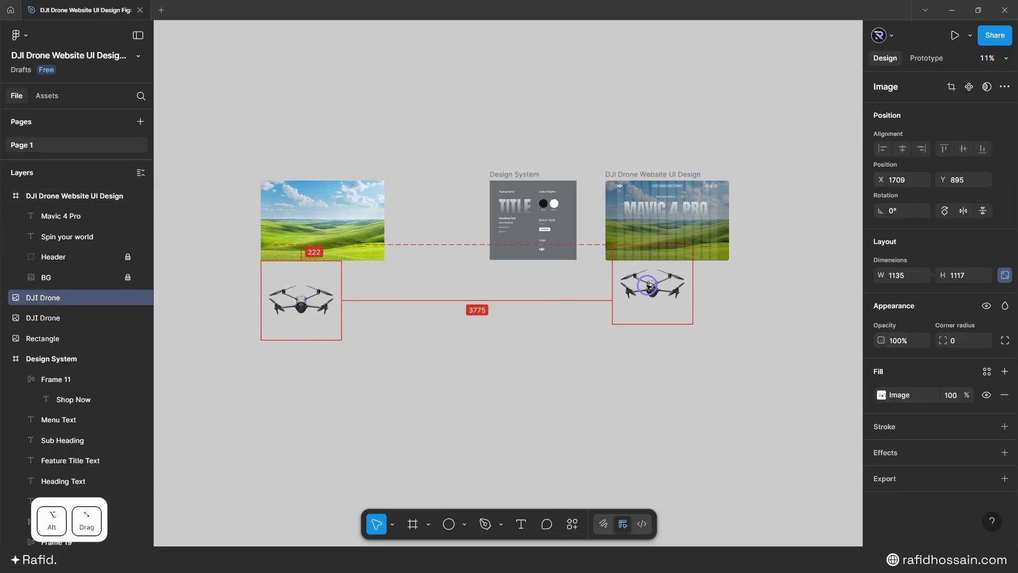
scroll(761, 237, up, 4)
drag(484, 374, 525, 212)
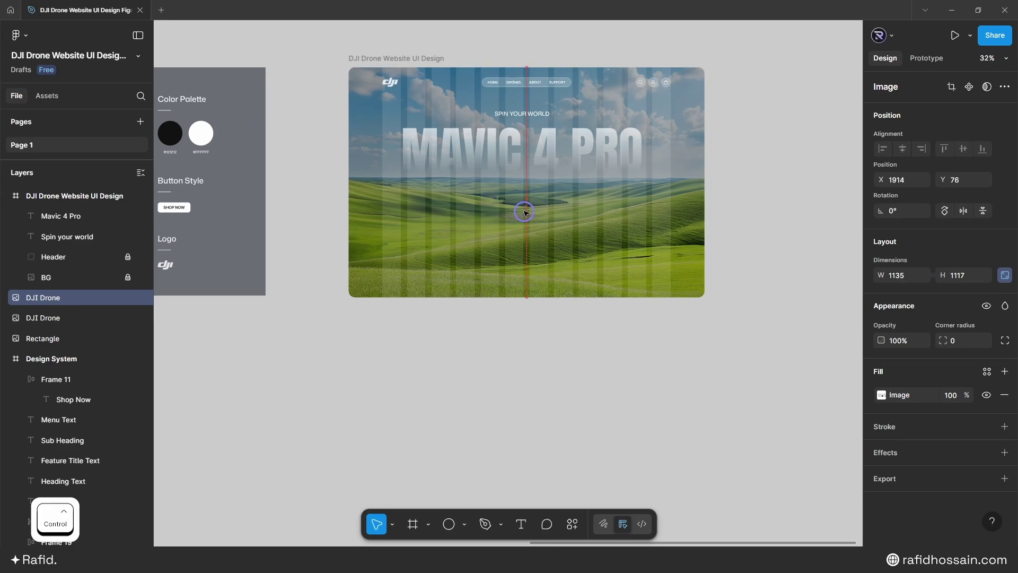
scroll(529, 258, up, 2)
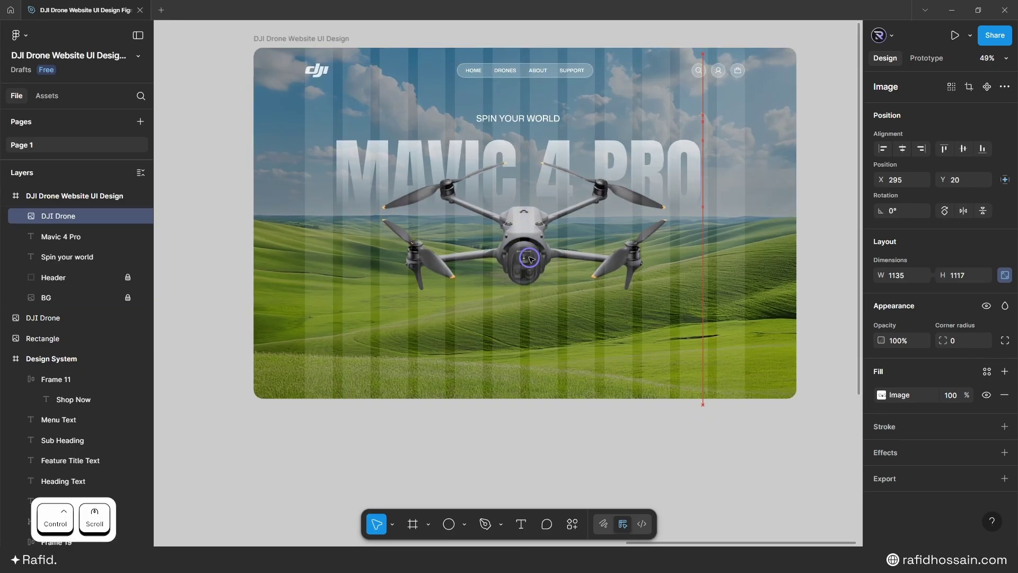
drag(529, 258, 530, 253)
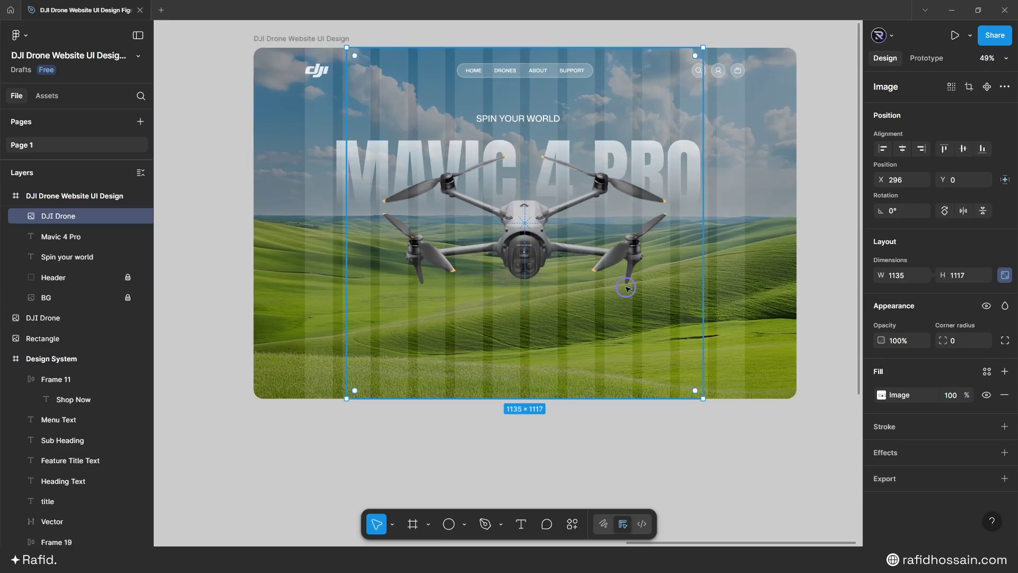
click(902, 148)
Step: Wrap the drone image in a new frame and shift the image up 40 px
right_click(529, 240)
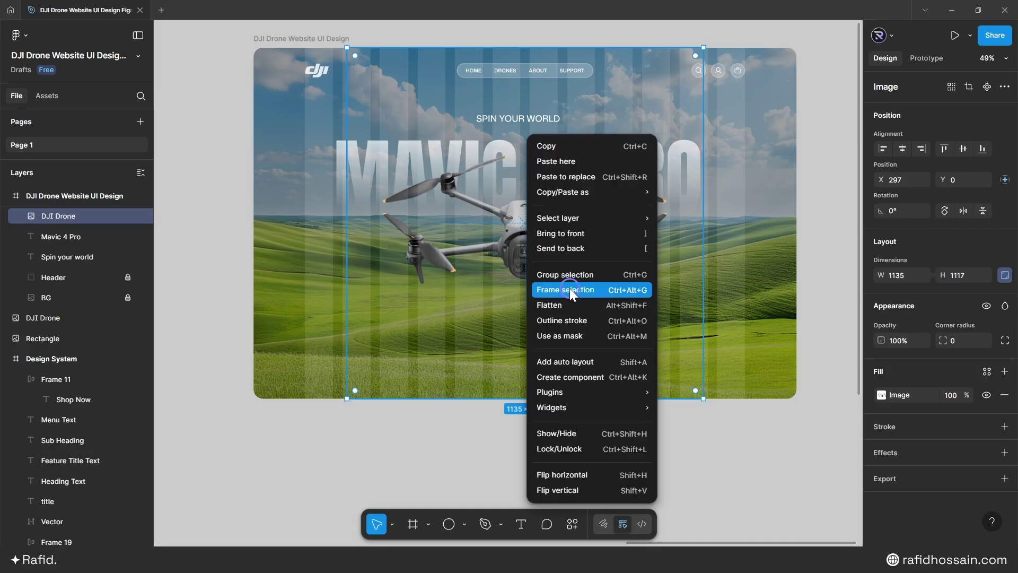
click(571, 288)
ctrl+click(525, 241)
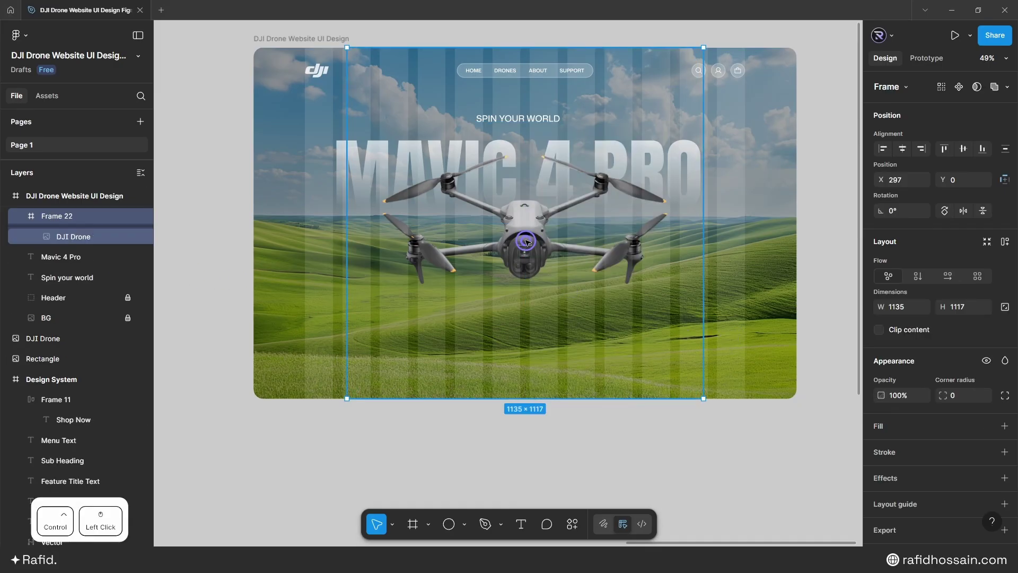
key(shift+Up)
key(shift+Up)
key(shift+Up)
key(shift+Up)
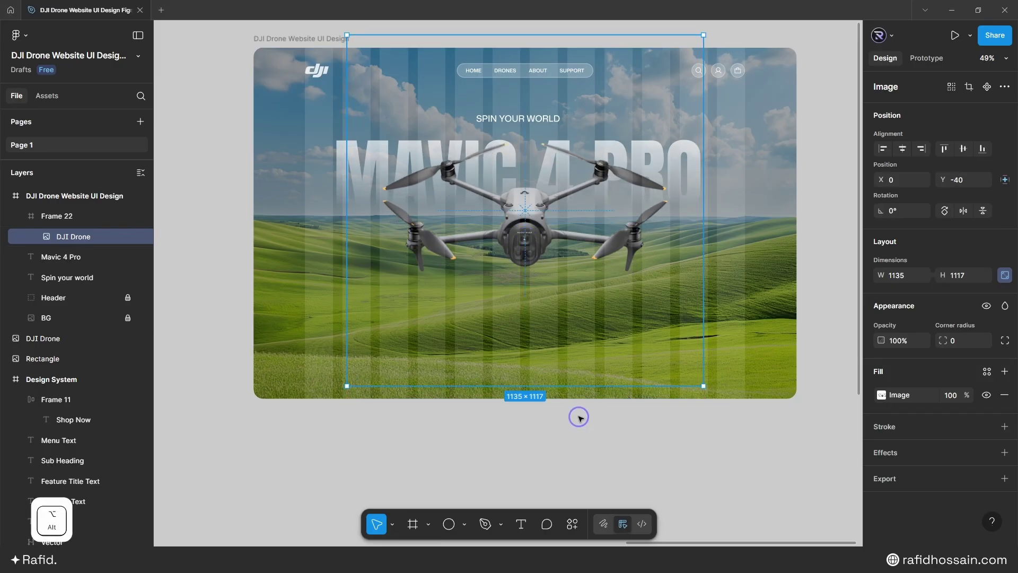
Step: Lock Frame 22 and rename it 'Drone'
click(128, 216)
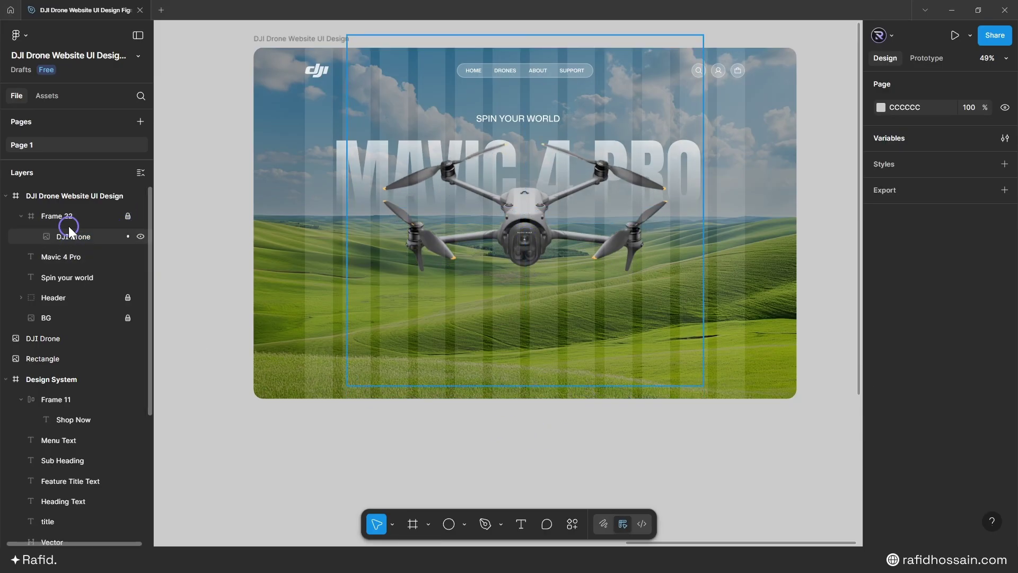
double_click(57, 216)
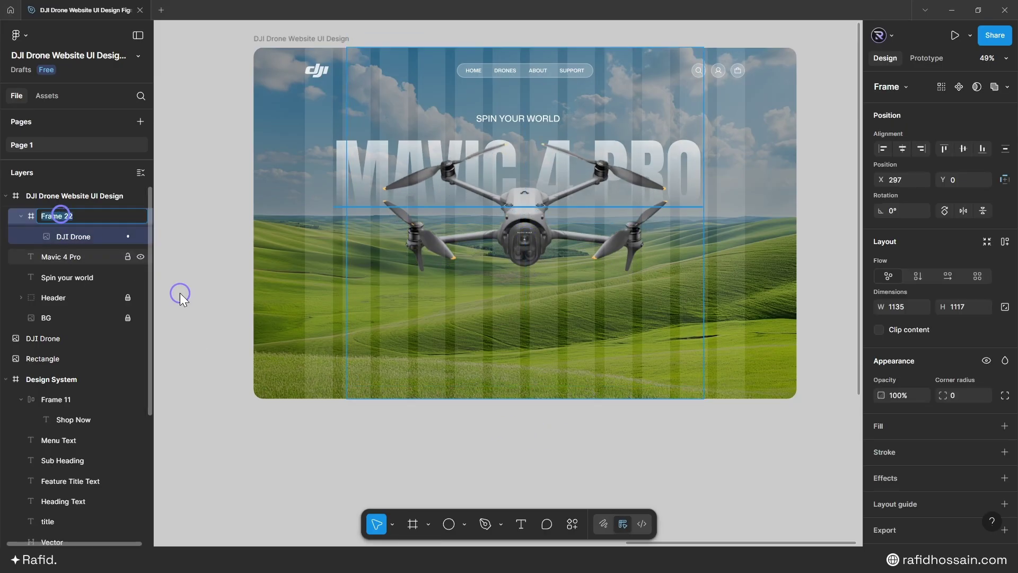
text(Drone)
key(Return)
click(398, 423)
drag(568, 332, 585, 362)
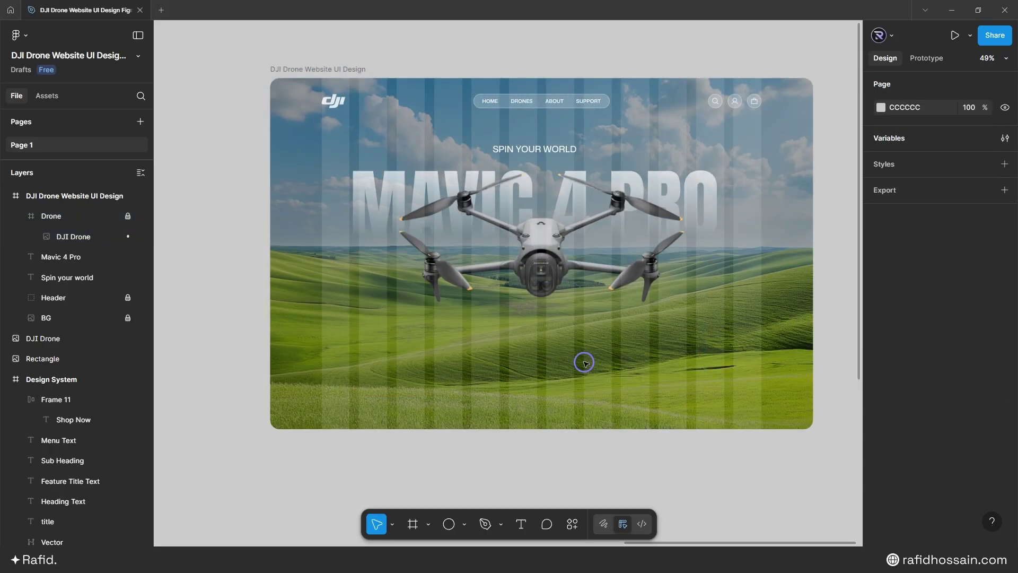
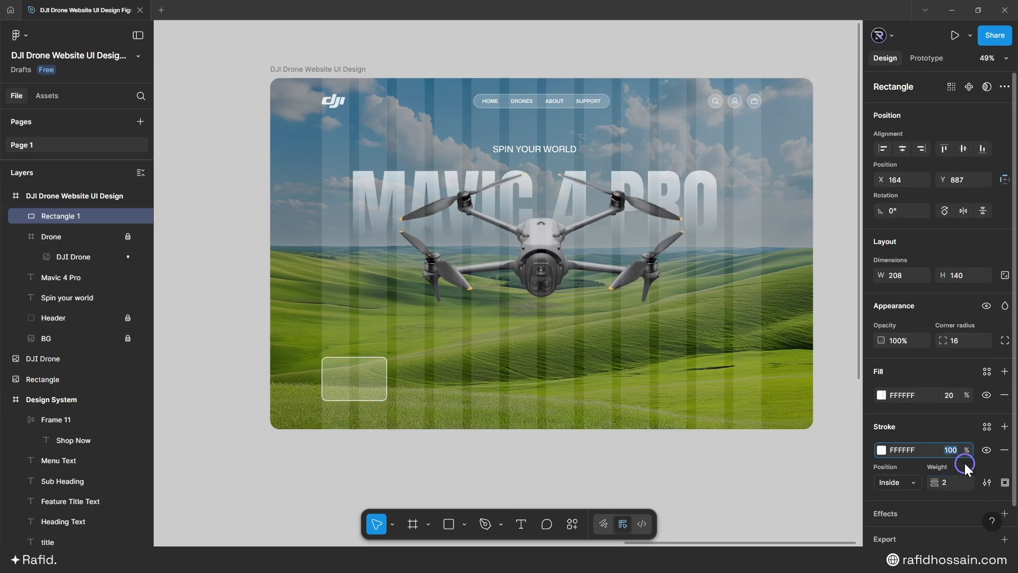
Step: Set the card's white border opacity to 30%
text(30)
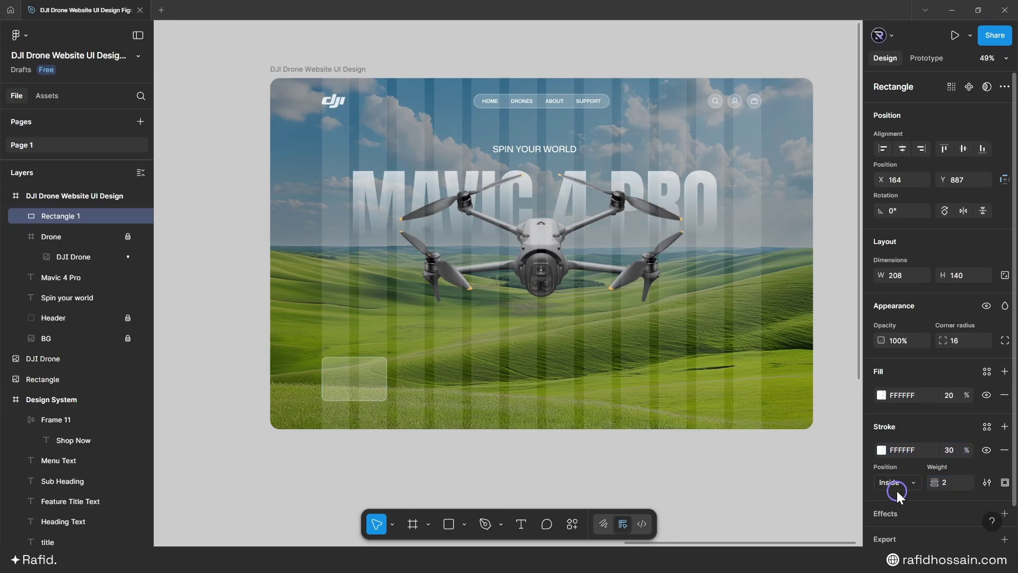
scroll(896, 491, down, 2)
key(Return)
Step: Add a Background blur effect of 12 to the card
click(916, 479)
click(921, 498)
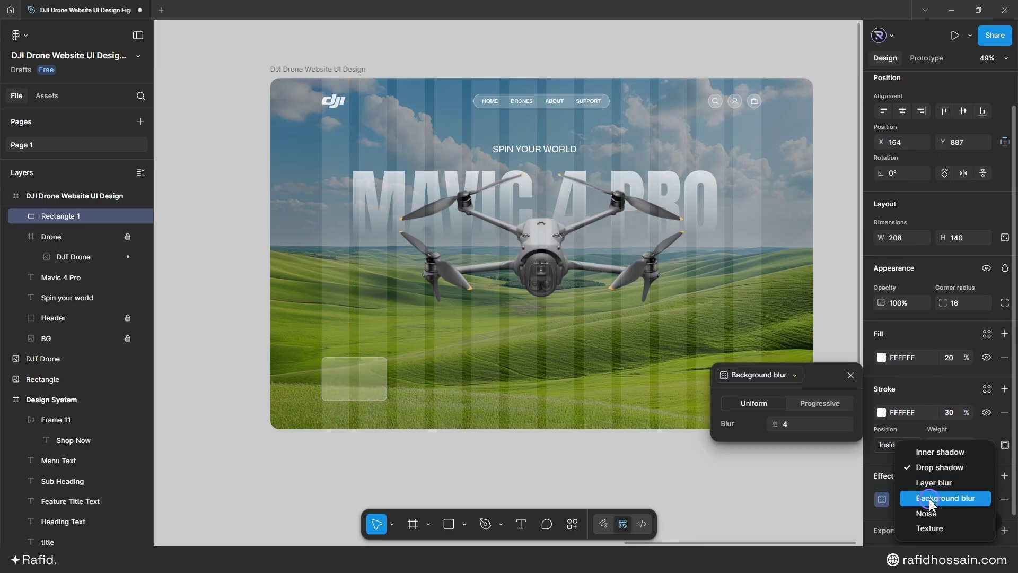
click(929, 499)
click(790, 424)
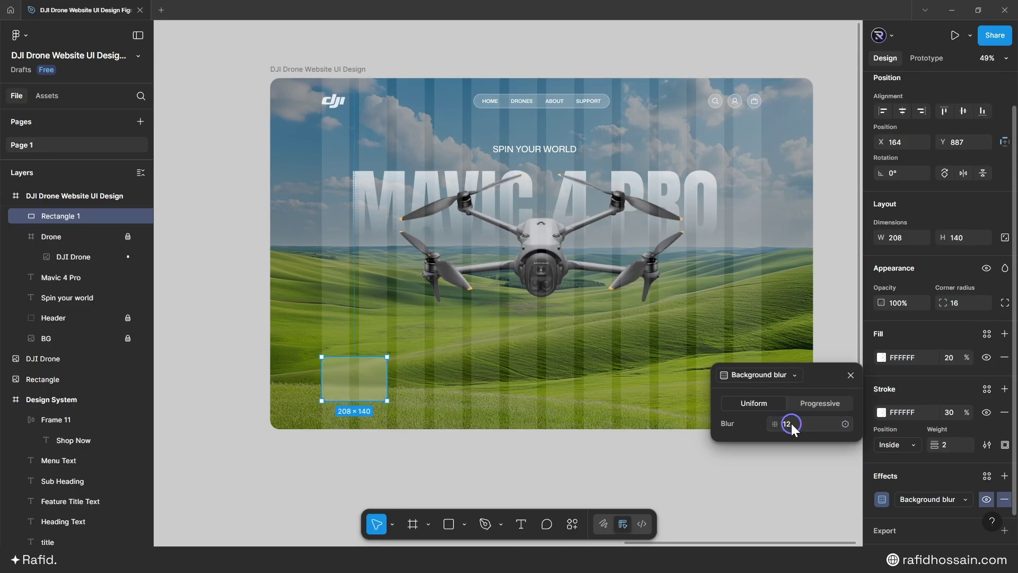
key(Return)
scroll(396, 447, up, 5)
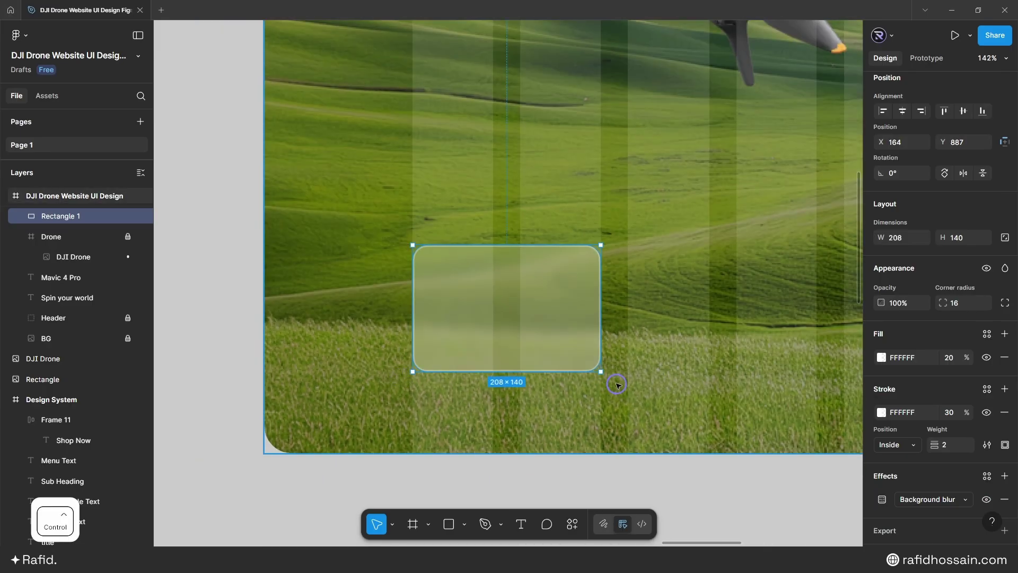
ctrl+scroll(617, 385, down, 3)
Step: Insert a camera icon from the Phosphor Icons plugin and remove its wrapper frame
click(573, 525)
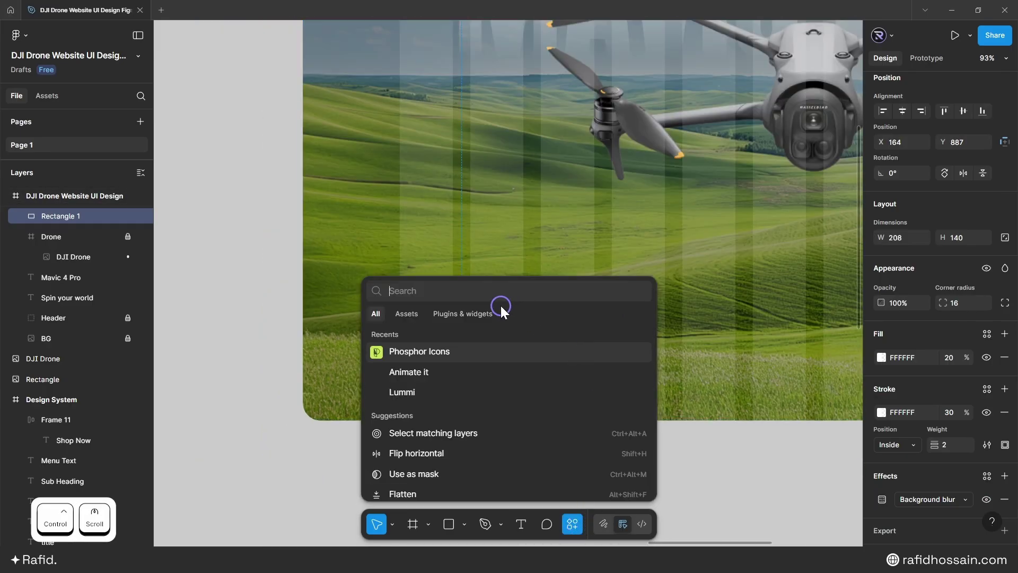
click(432, 352)
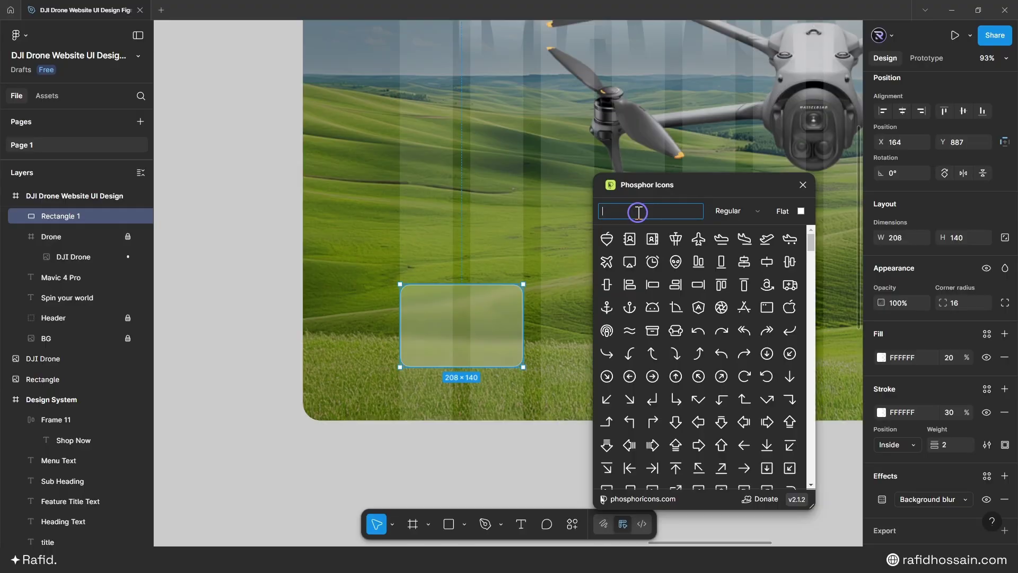
text(camera)
drag(607, 239, 452, 271)
click(802, 186)
click(265, 181)
key(Delete)
scroll(490, 266, up, 4)
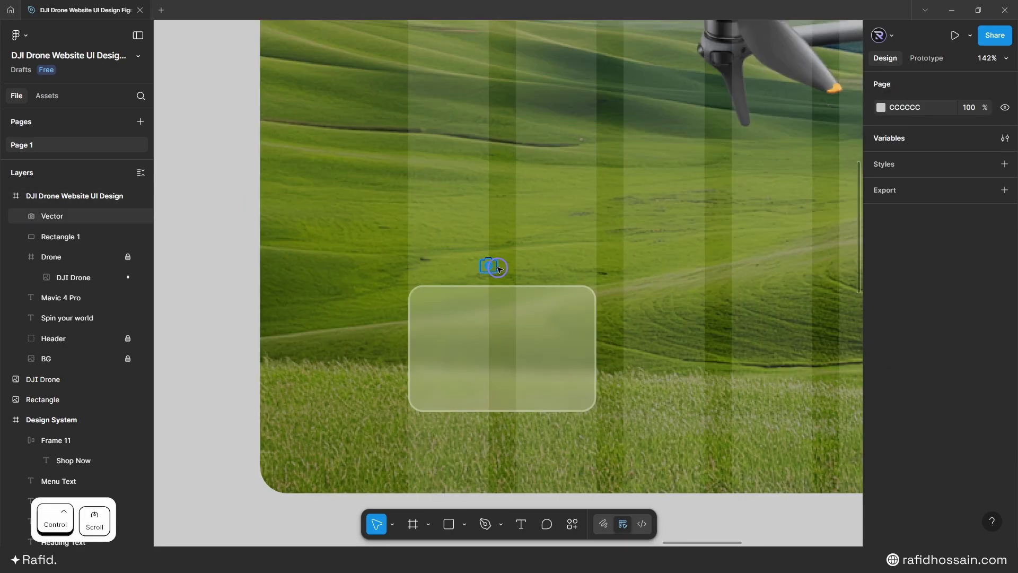
Step: Resize the camera icon to width 44 with locked ratio, fill it white, and move it into the card
click(488, 265)
click(1004, 275)
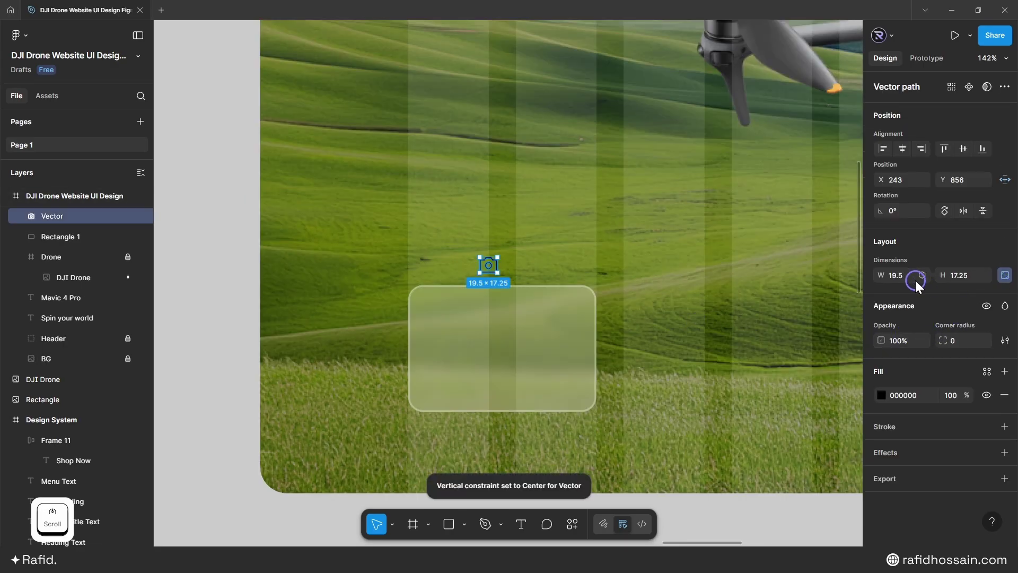
click(904, 275)
text(44)
key(Return)
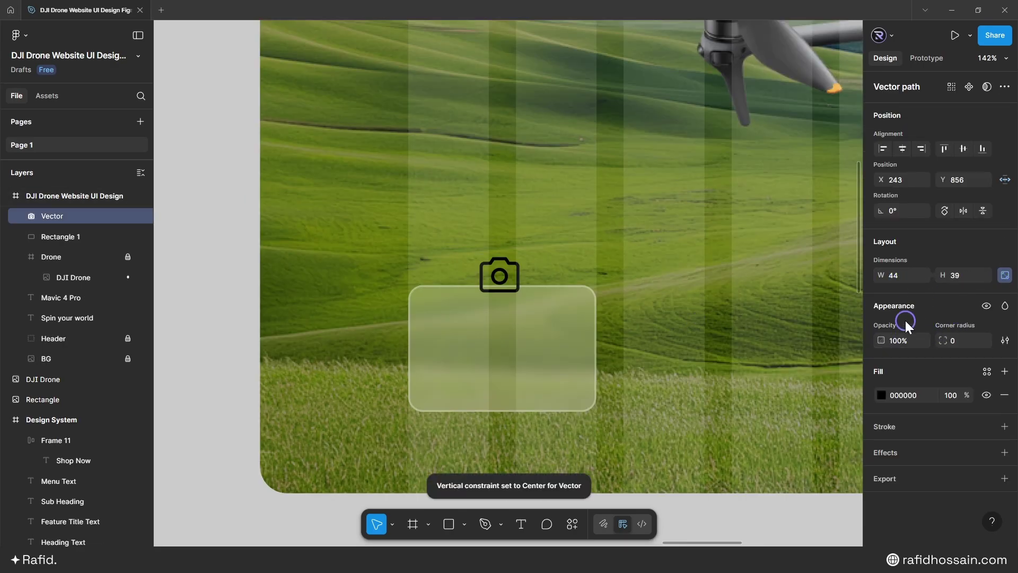
click(881, 395)
drag(780, 298, 667, 237)
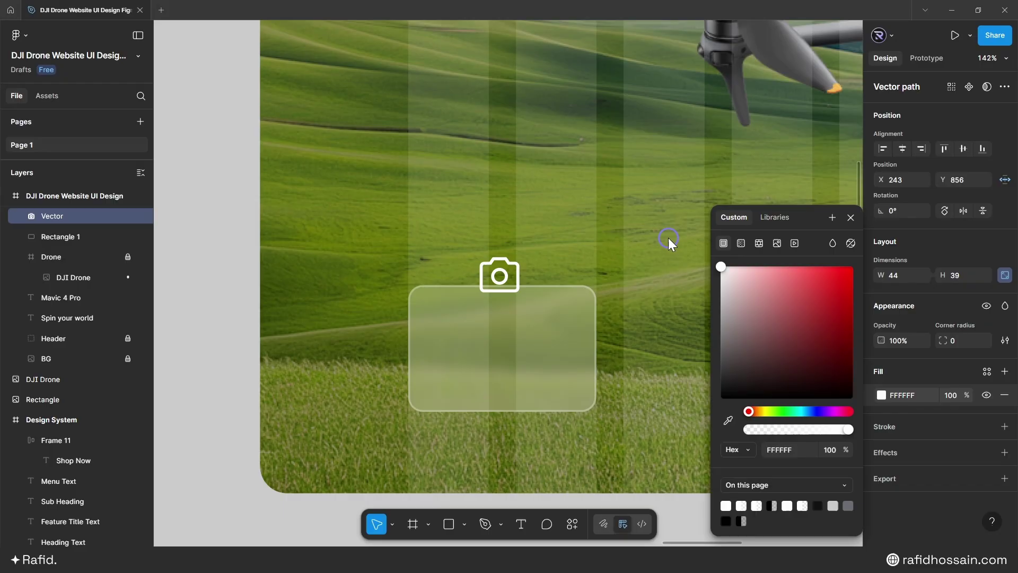
click(874, 219)
drag(504, 279, 505, 326)
key(Escape)
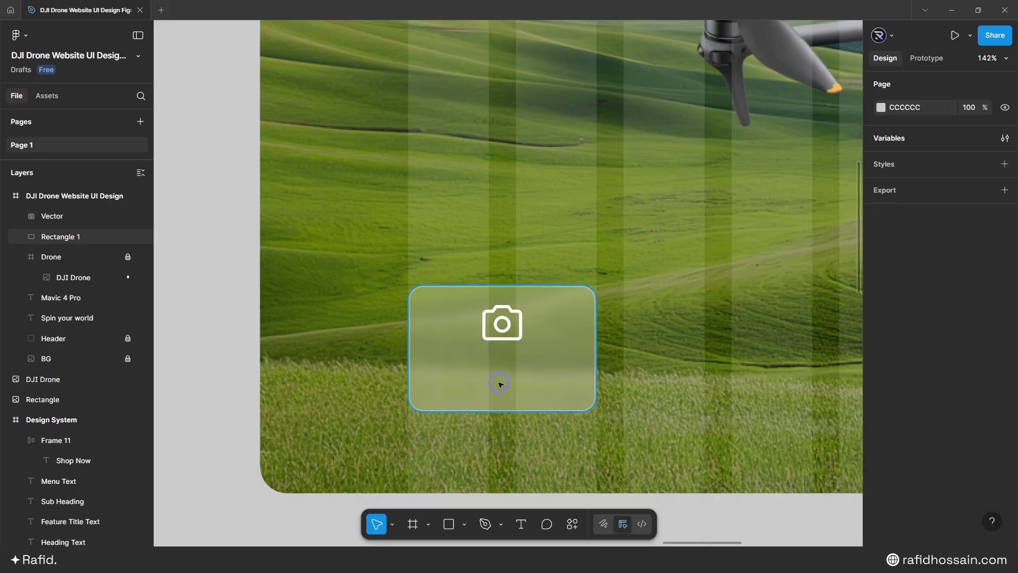
scroll(499, 384, down, 10)
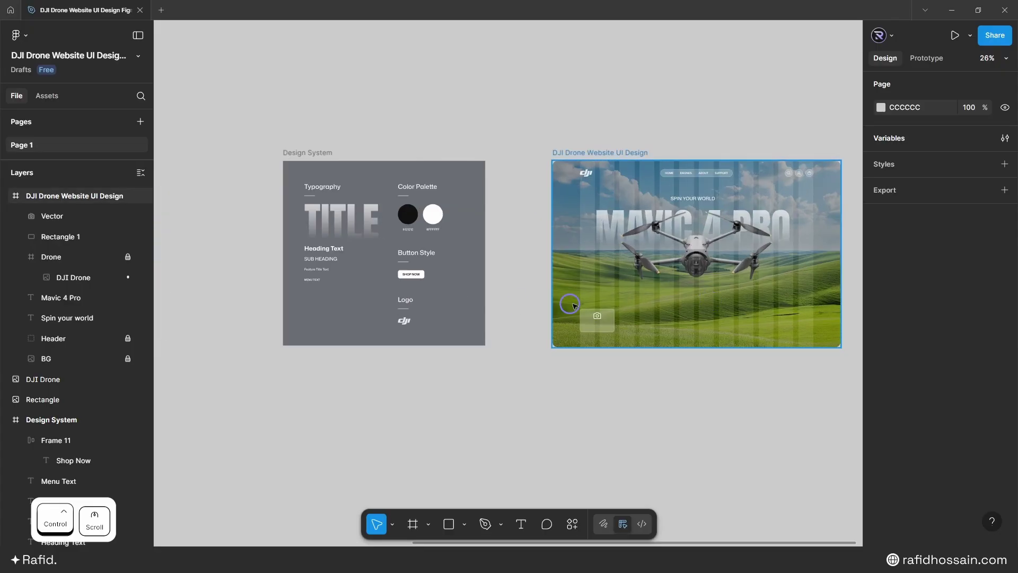
Step: Copy Feature Title Text into the card and change it to '100MP Hasselblad Main Camera'
drag(310, 269, 598, 343)
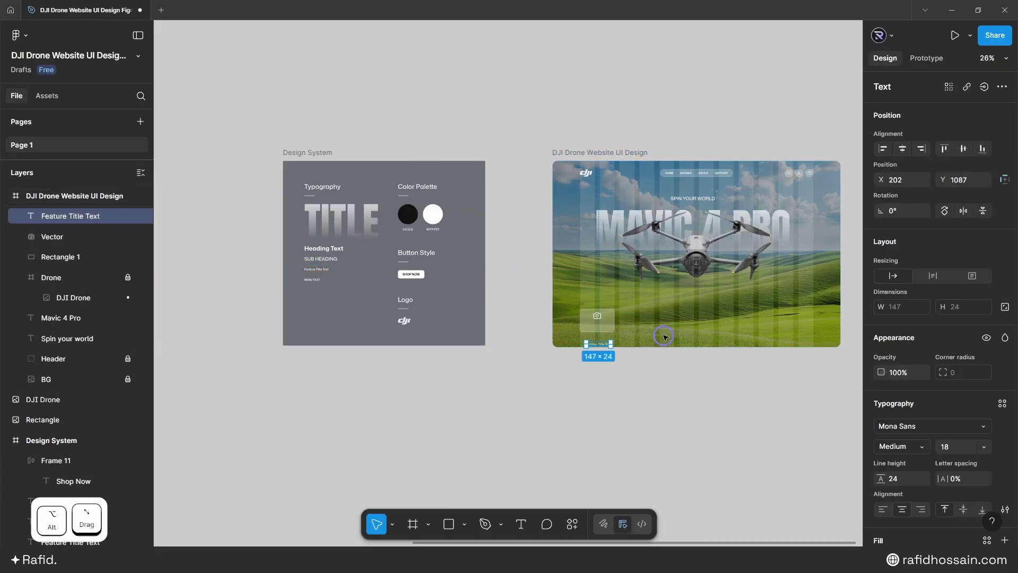
scroll(664, 336, up, 10)
drag(464, 407, 459, 299)
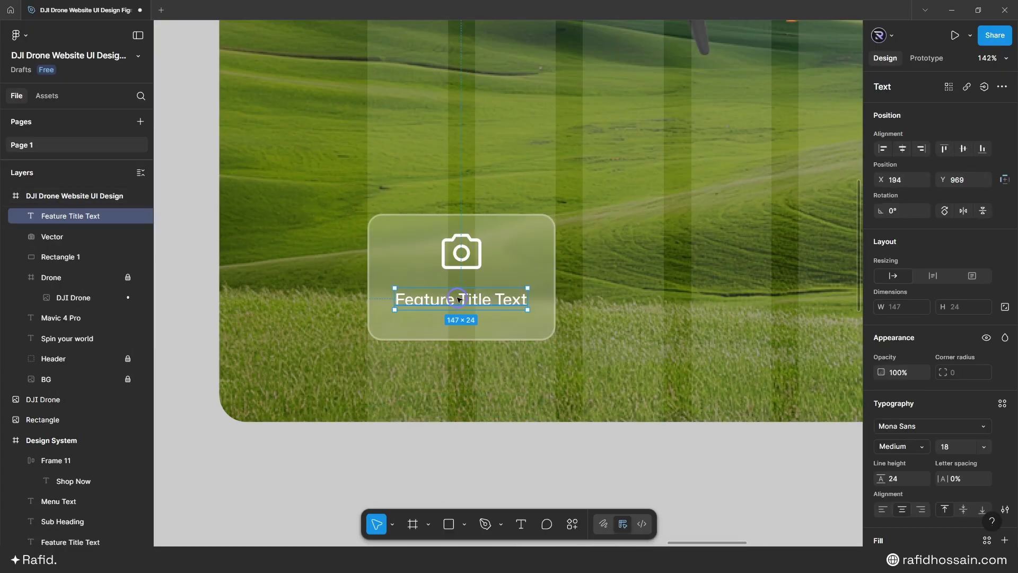
double_click(462, 300)
text(100MP)
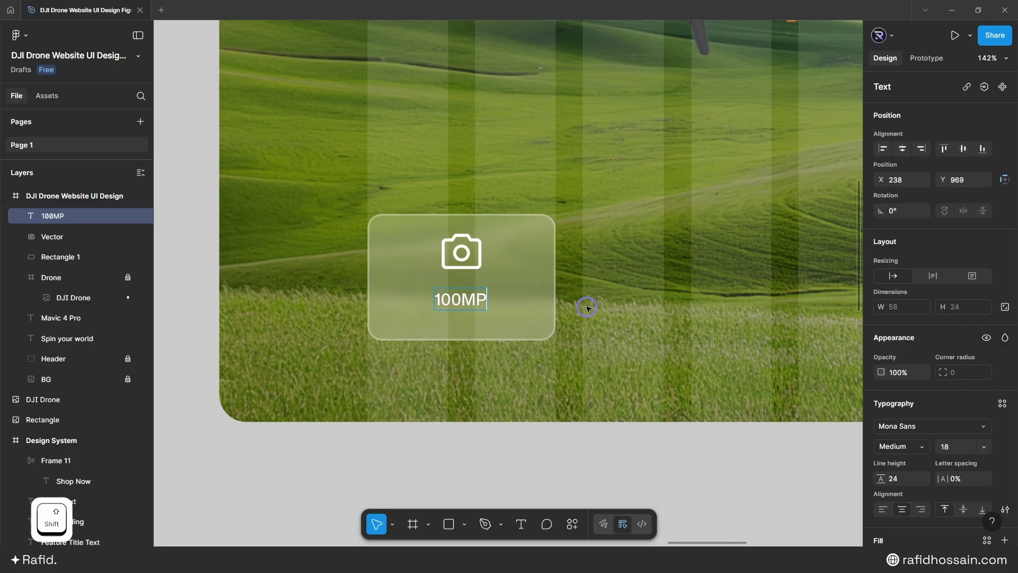
key(Escape)
key(Return)
text(Hasselbla)
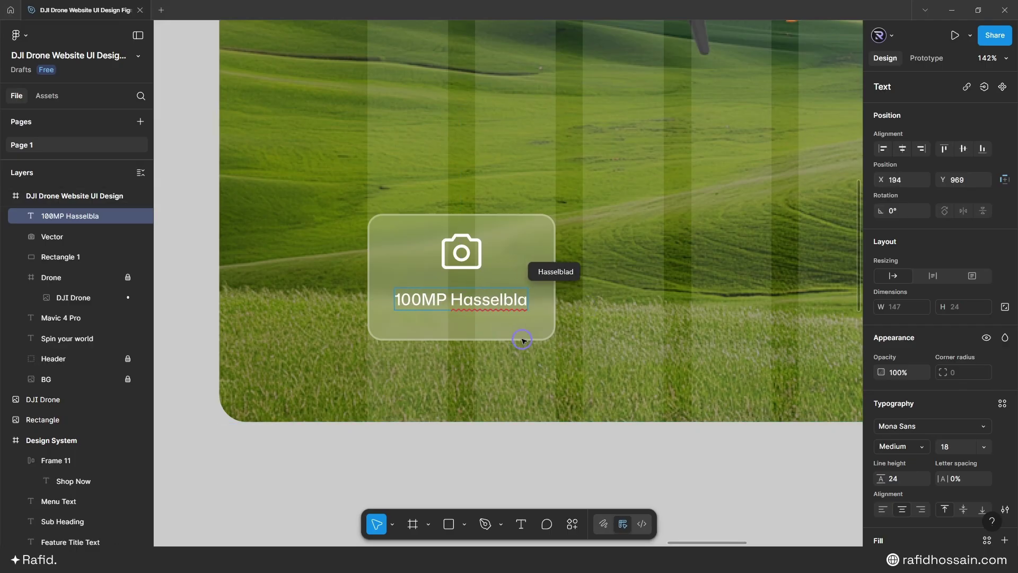
text(d Main Camera)
key(Escape)
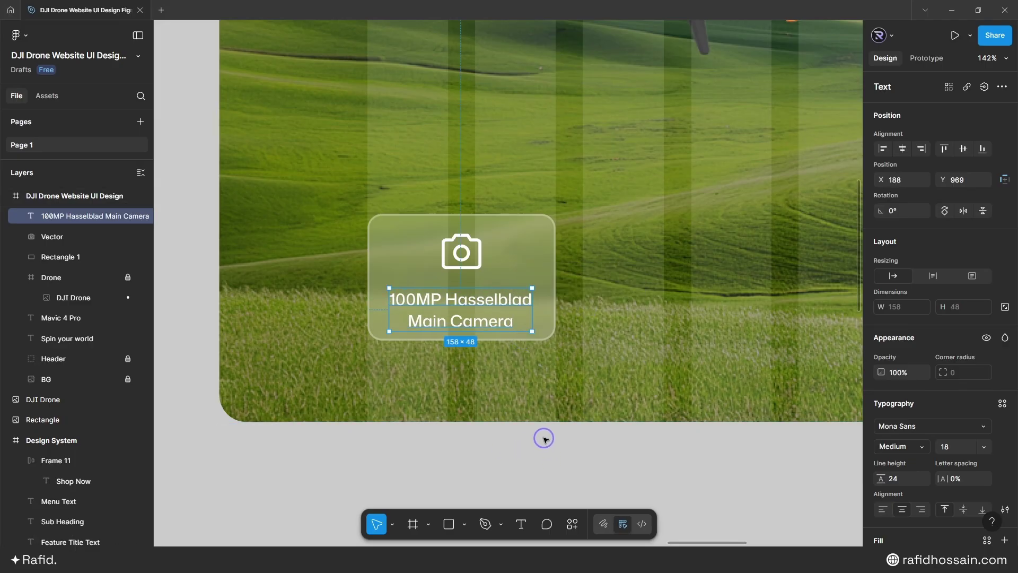
Step: Stack the camera icon and caption in a centred auto layout with a 12 gap
shift+click(480, 256)
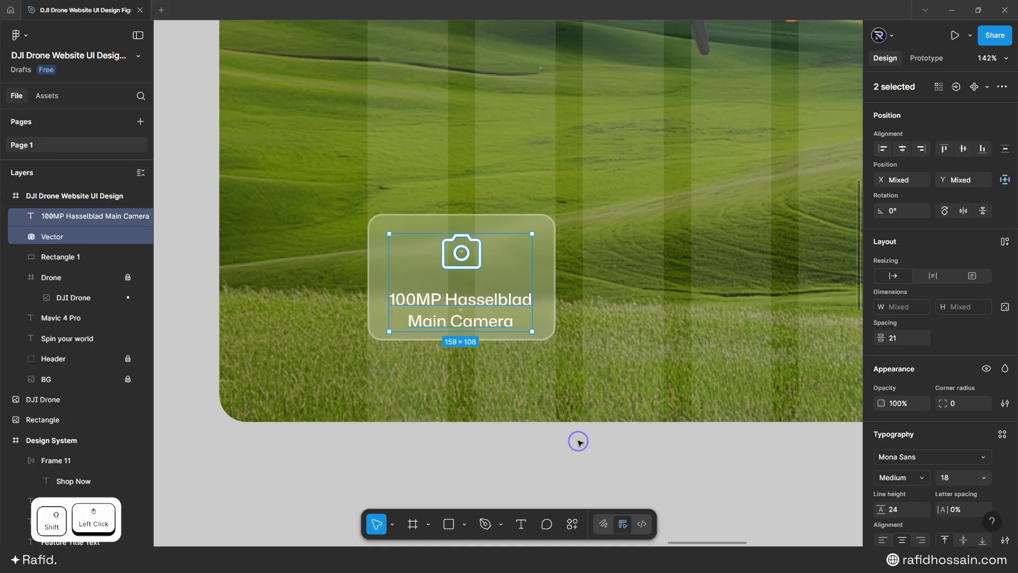
key(shift+a)
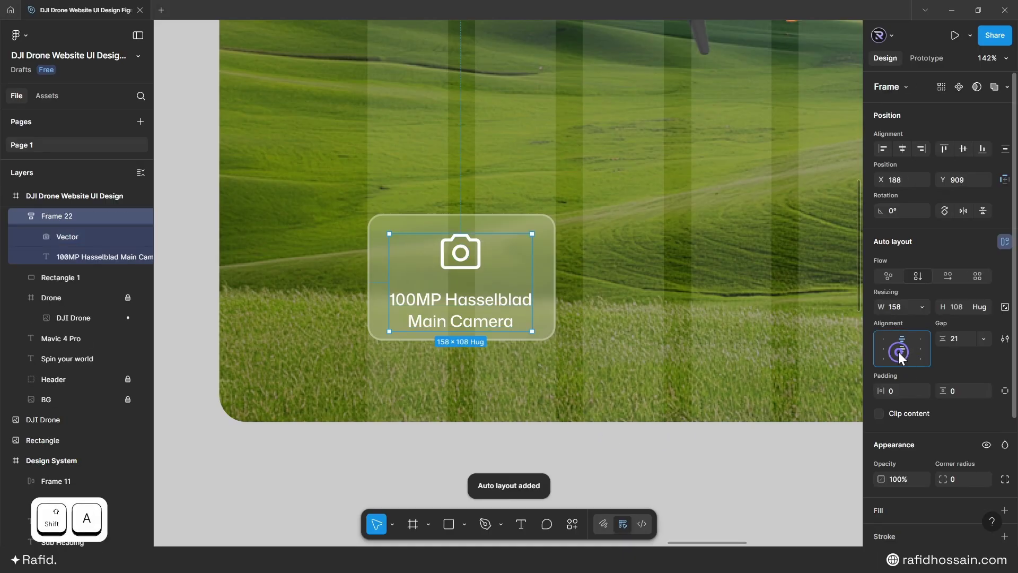
click(898, 351)
click(956, 340)
text(12)
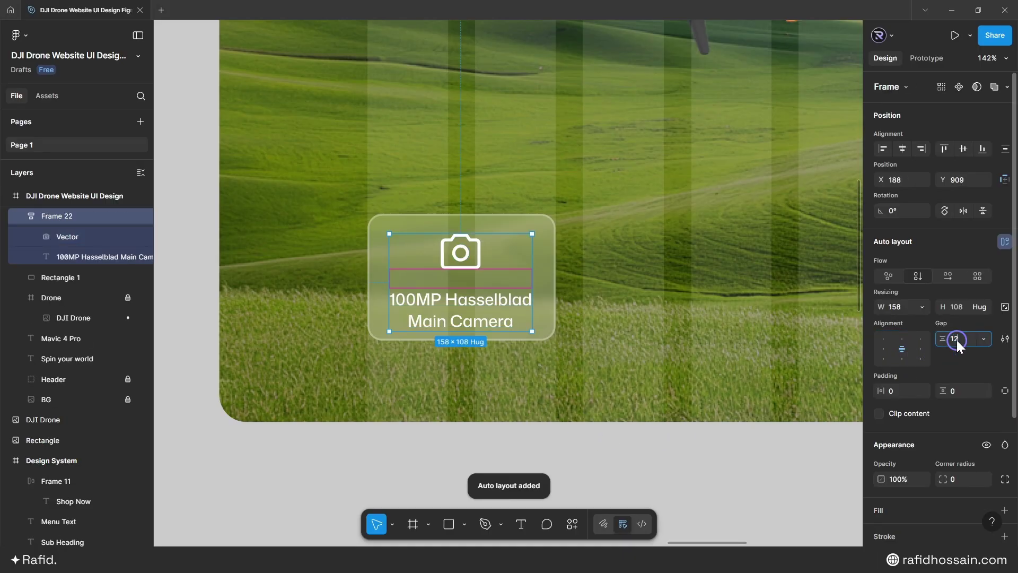
key(Return)
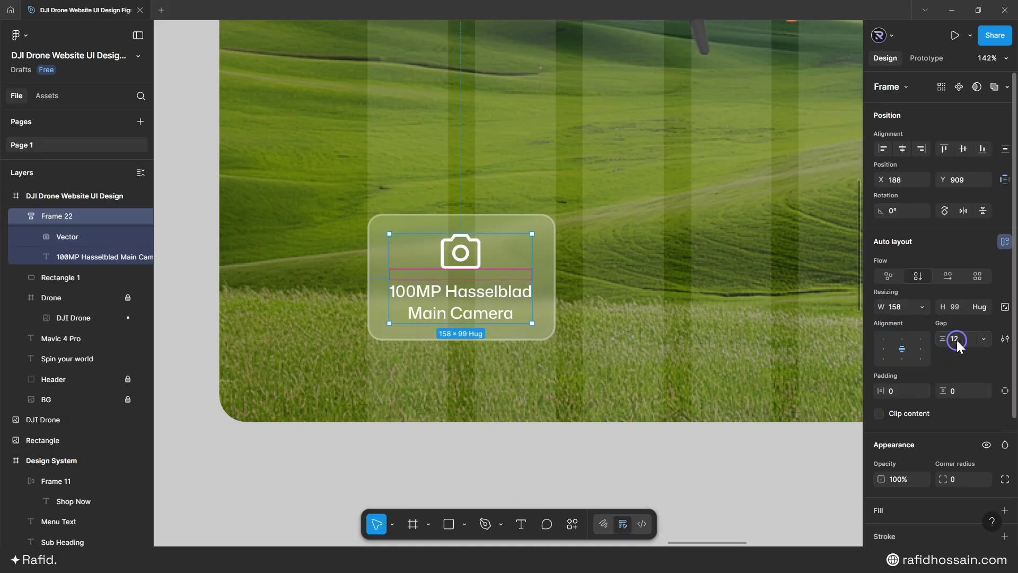
Step: Centre the icon-and-caption stack on the card rectangle and group them
shift+click(553, 275)
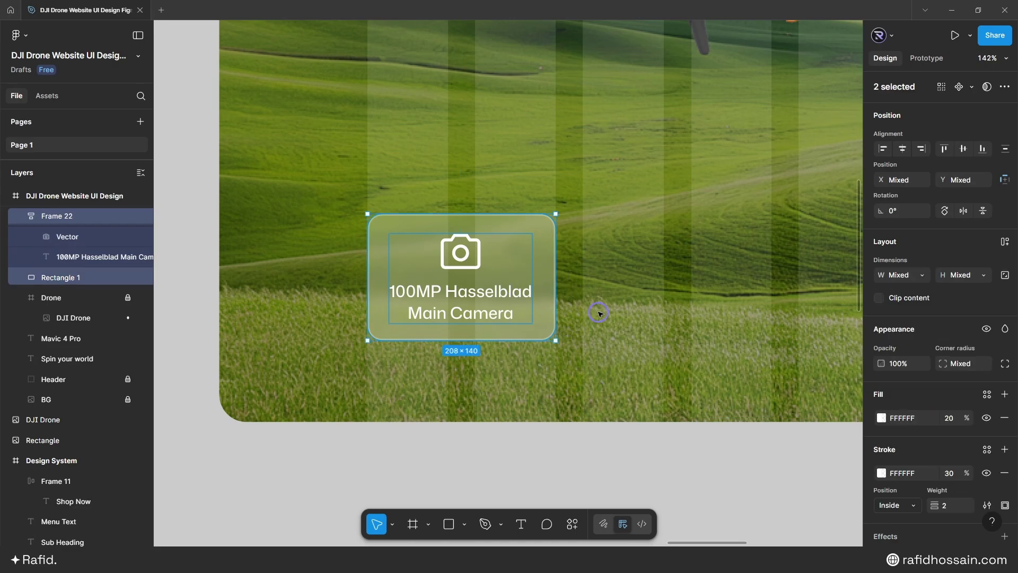
click(904, 149)
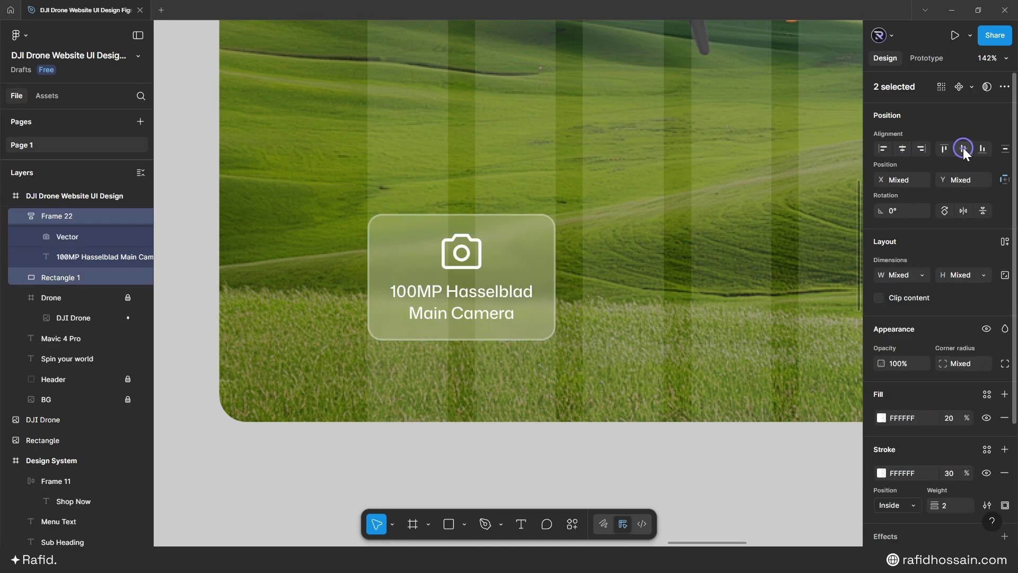
click(963, 149)
key(ctrl+g)
Step: Duplicate the camera card group once, placing the copy to its right
click(21, 216)
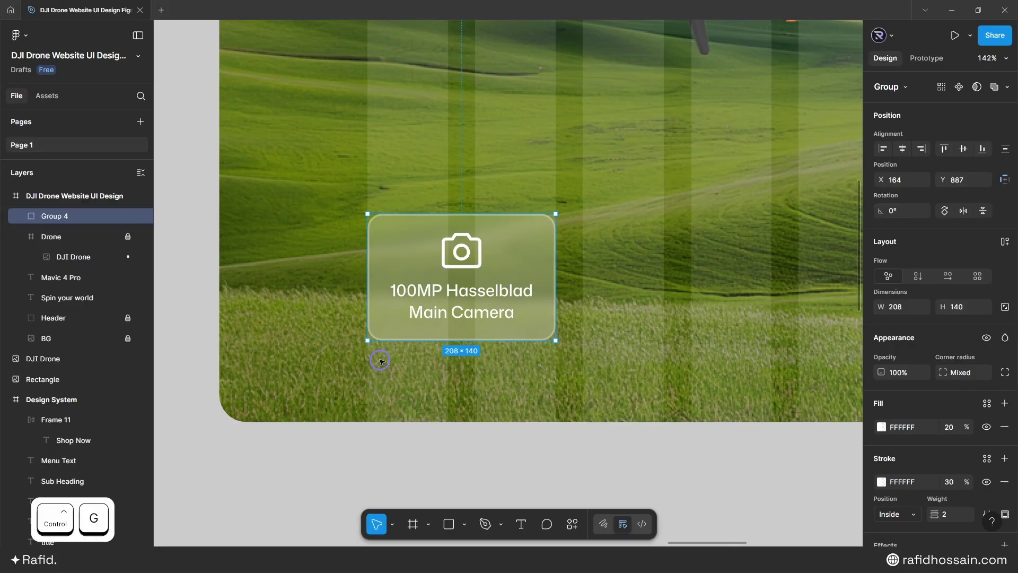
click(332, 344)
scroll(325, 340, down, 3)
scroll(609, 369, up, 1)
scroll(326, 353, down, 1)
click(356, 313)
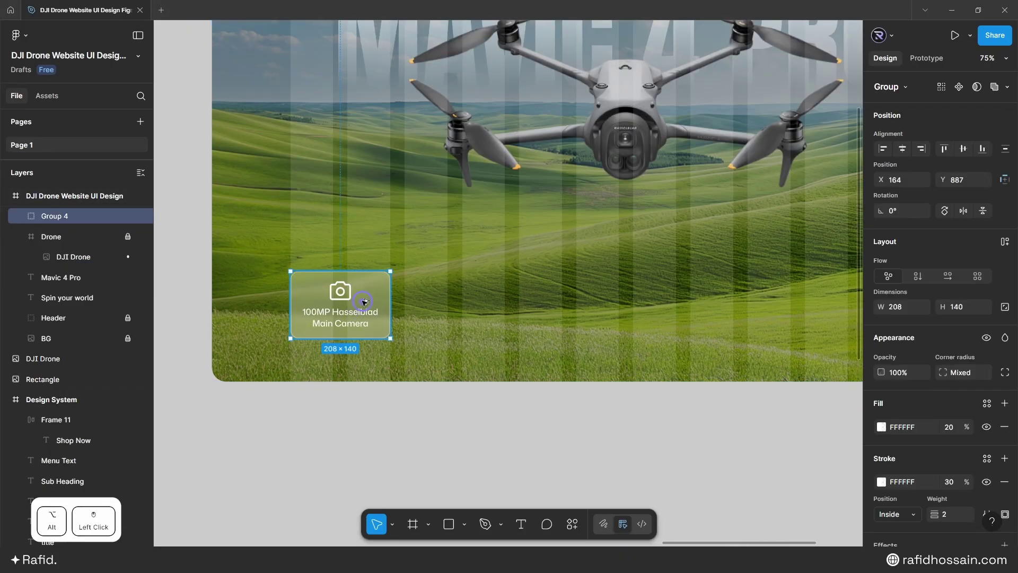
drag(356, 313, 473, 312)
Step: Place further card copies along the bottom of the hero
scroll(340, 302, down, 5)
scroll(340, 303, up, 3)
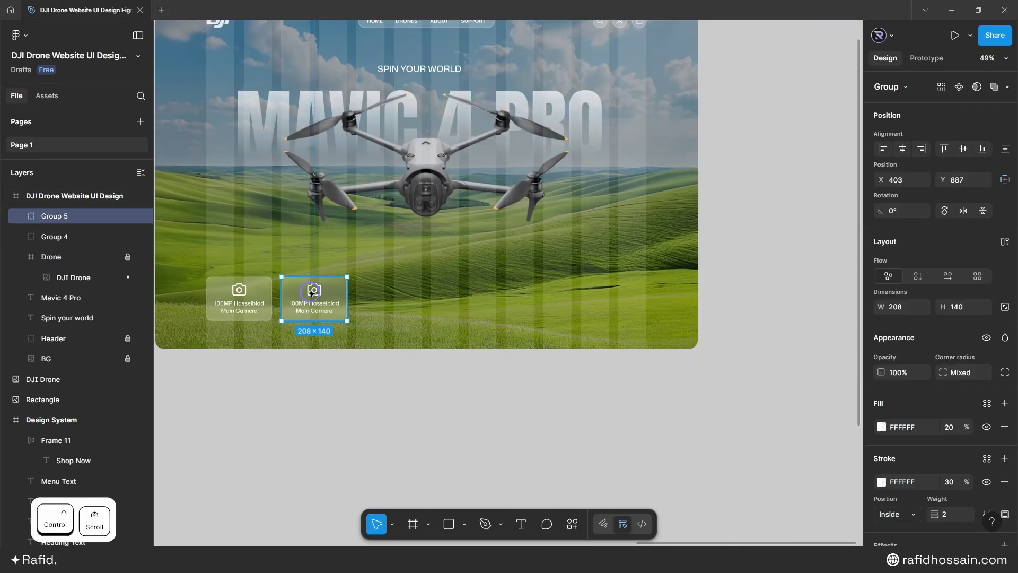
drag(336, 290, 641, 288)
scroll(519, 297, up, 3)
scroll(518, 345, down, 2)
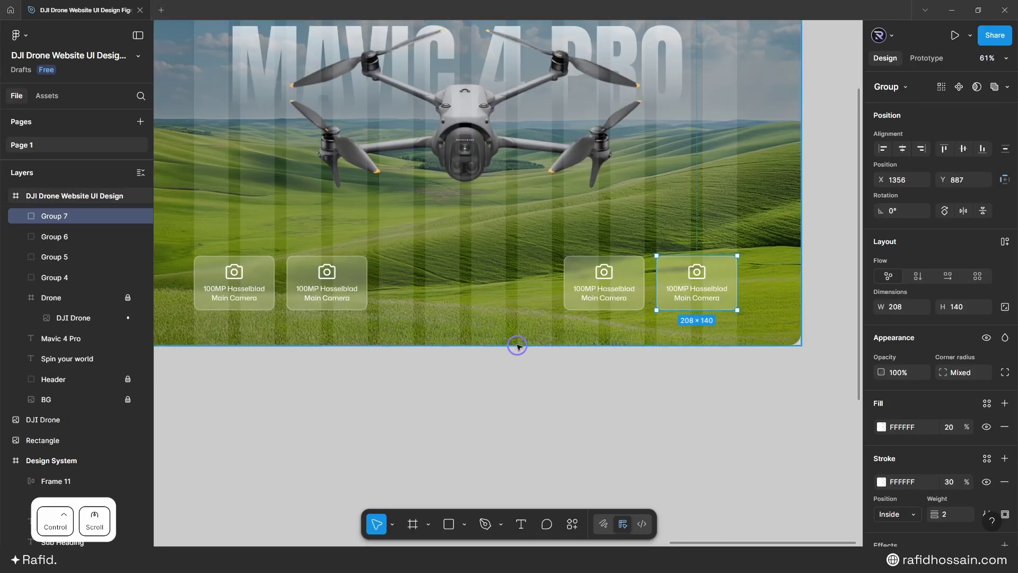
click(648, 366)
scroll(547, 359, up, 5)
Step: Change the second card's caption to 'Hasselblad Camera 4K/120fps' and widen it to 174 for two lines
ctrl+click(429, 313)
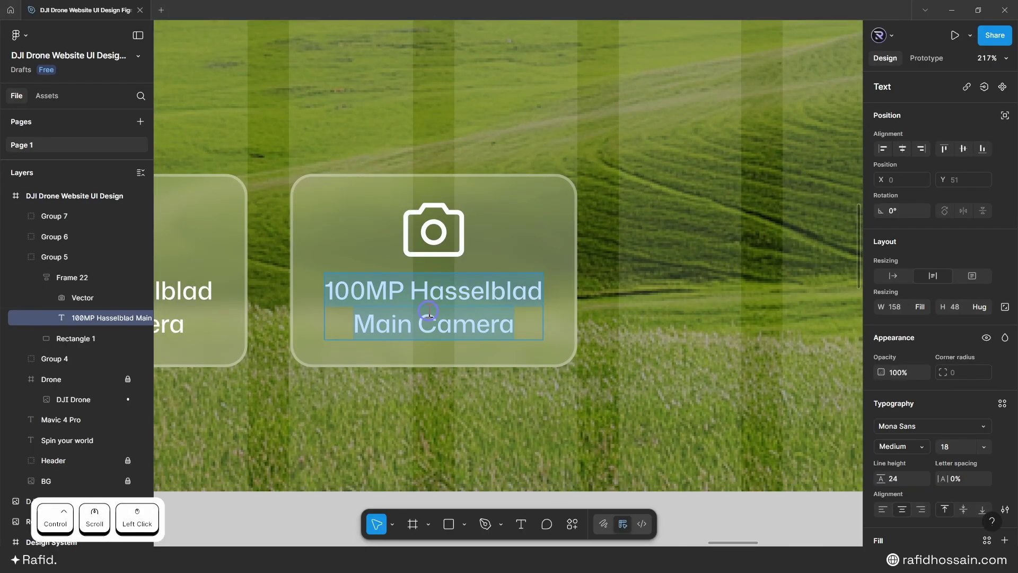
text(Hasselblad)
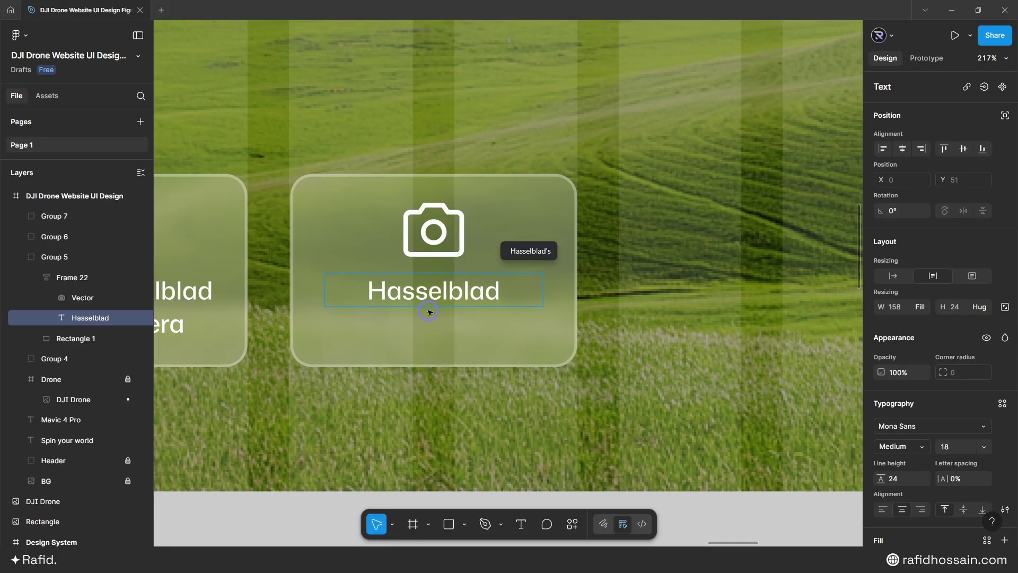
text( Camera)
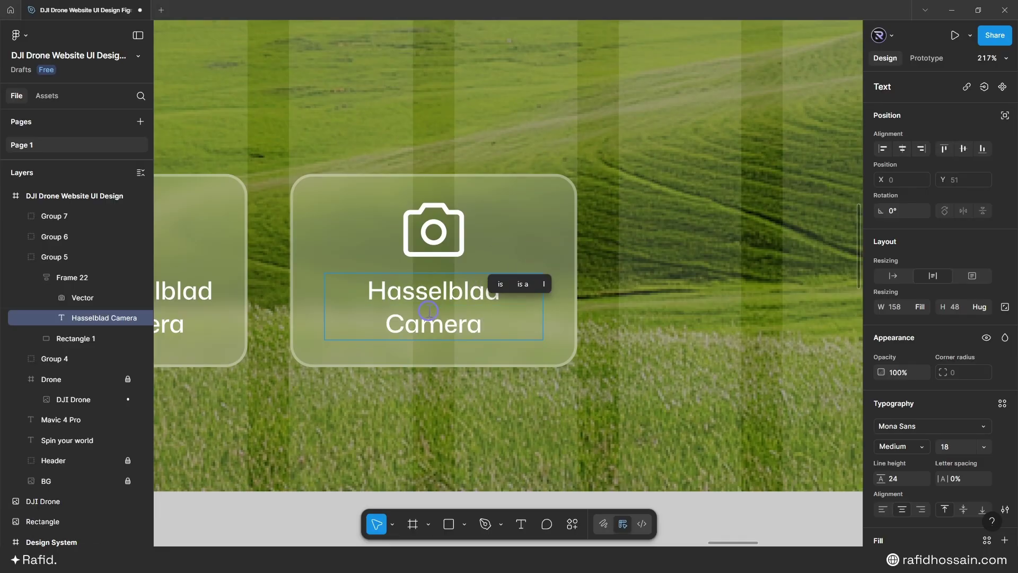
text( 4K/120fps)
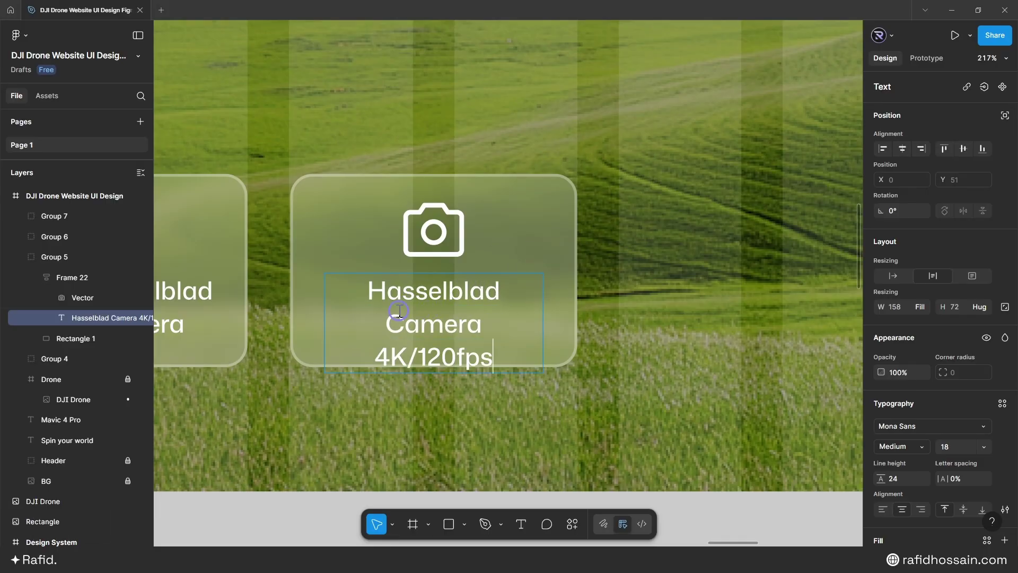
key(Escape)
drag(544, 318, 557, 307)
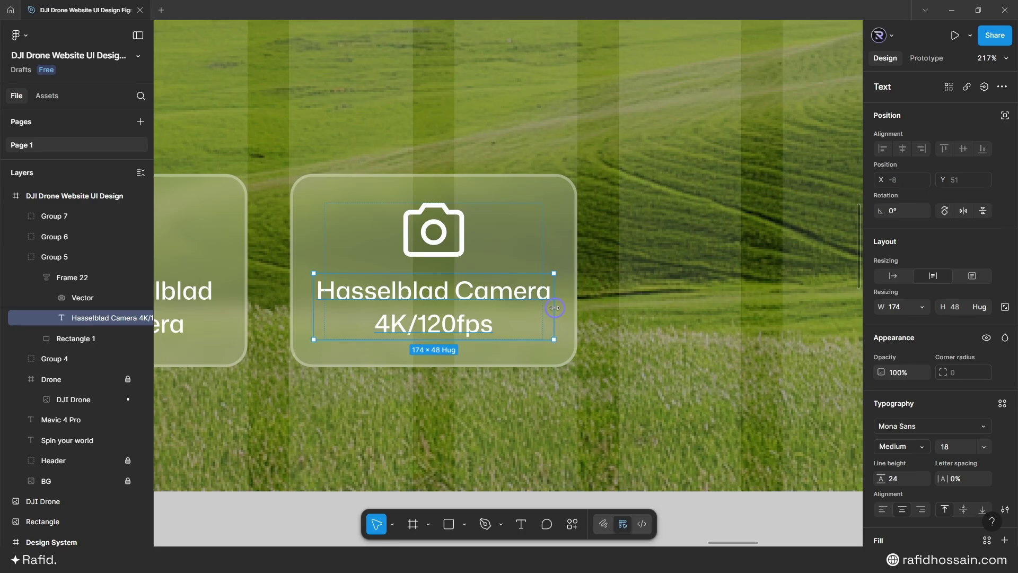
key(Escape)
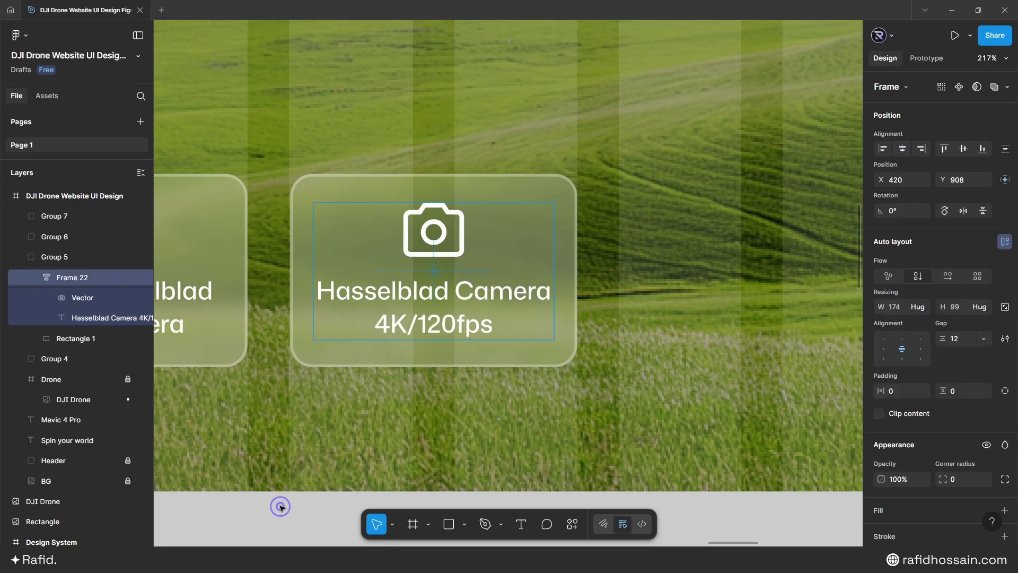
click(280, 506)
scroll(406, 282, down, 4)
scroll(404, 284, up, 2)
ctrl+click(425, 248)
Step: Insert a VideoCamera icon from the Phosphor Icons plugin
scroll(430, 249, down, 5)
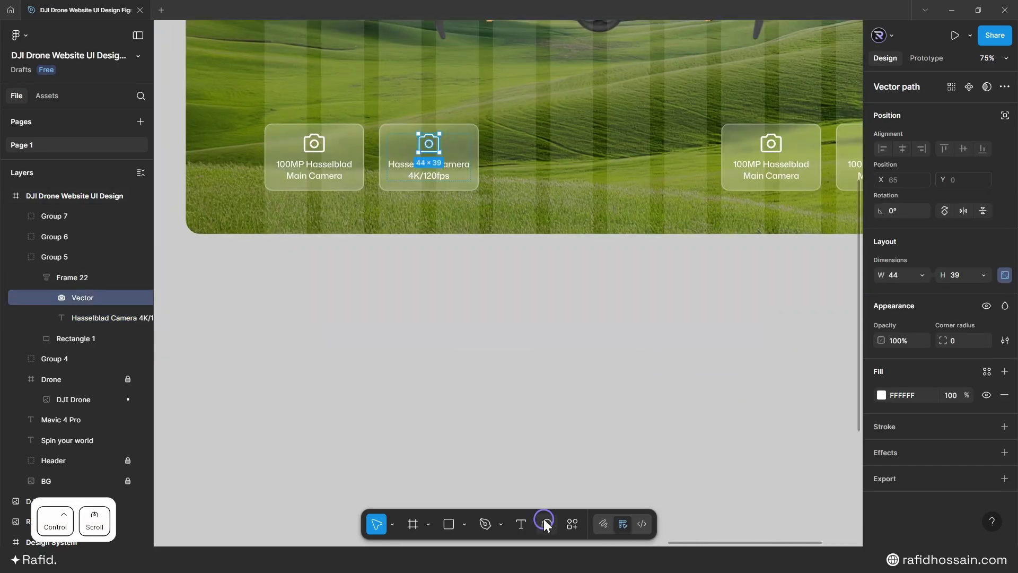
key(ctrl+k)
click(435, 339)
text(video)
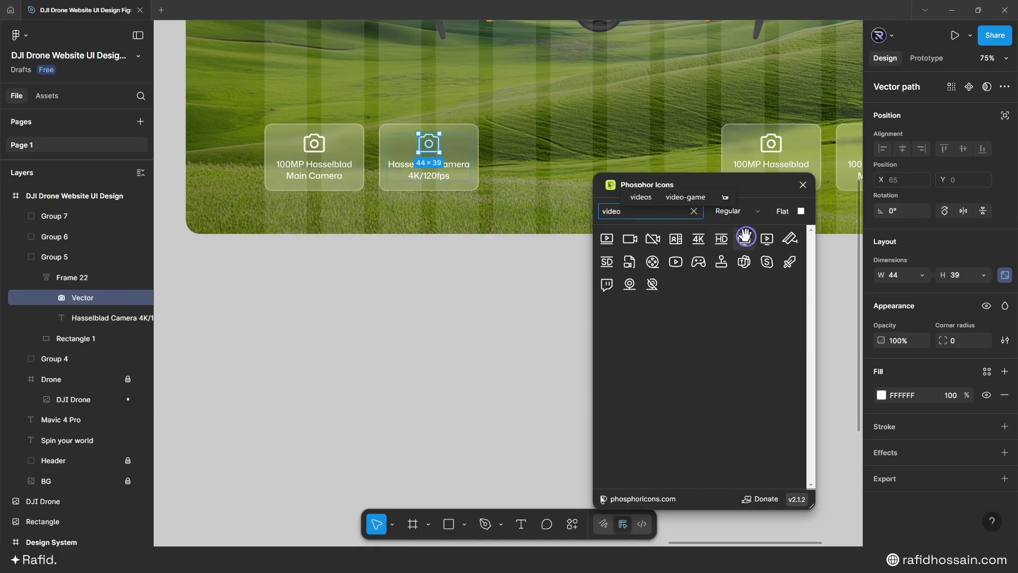
drag(769, 238, 513, 262)
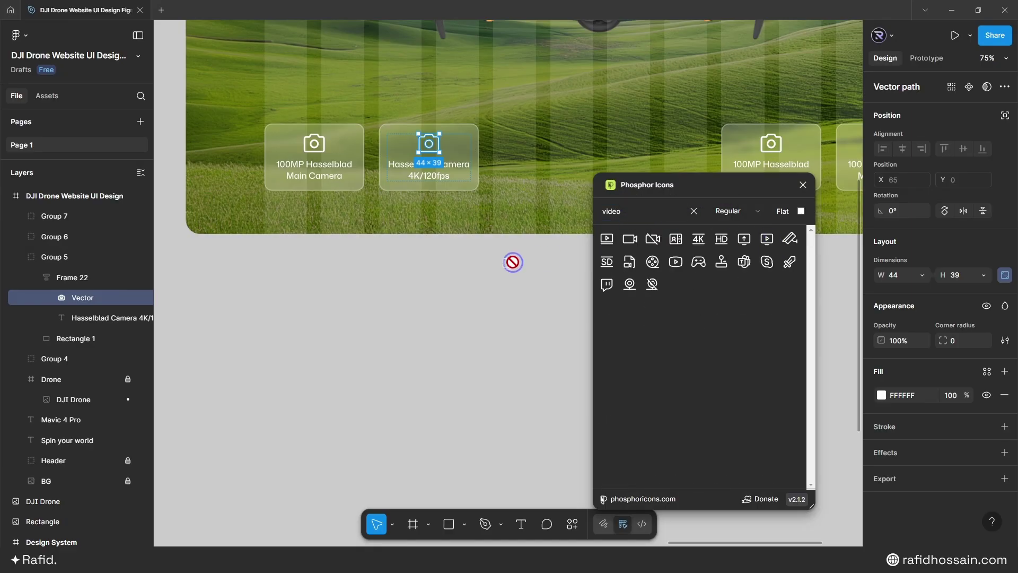
click(628, 240)
Step: Insert Clock and UserFocus icons from the same plugin
double_click(649, 211)
key(BackSpace)
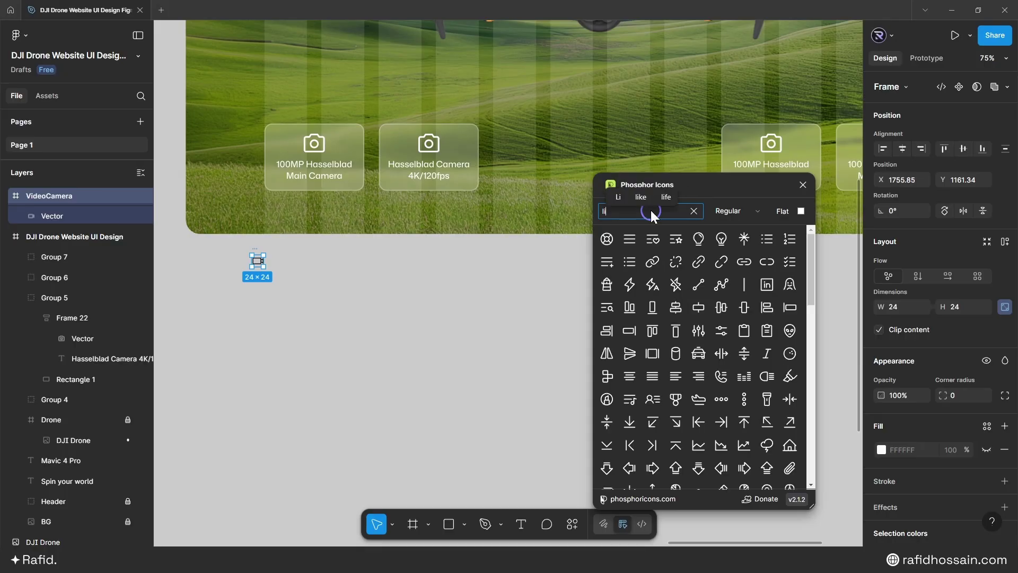
text(time)
click(675, 261)
double_click(652, 211)
text(f)
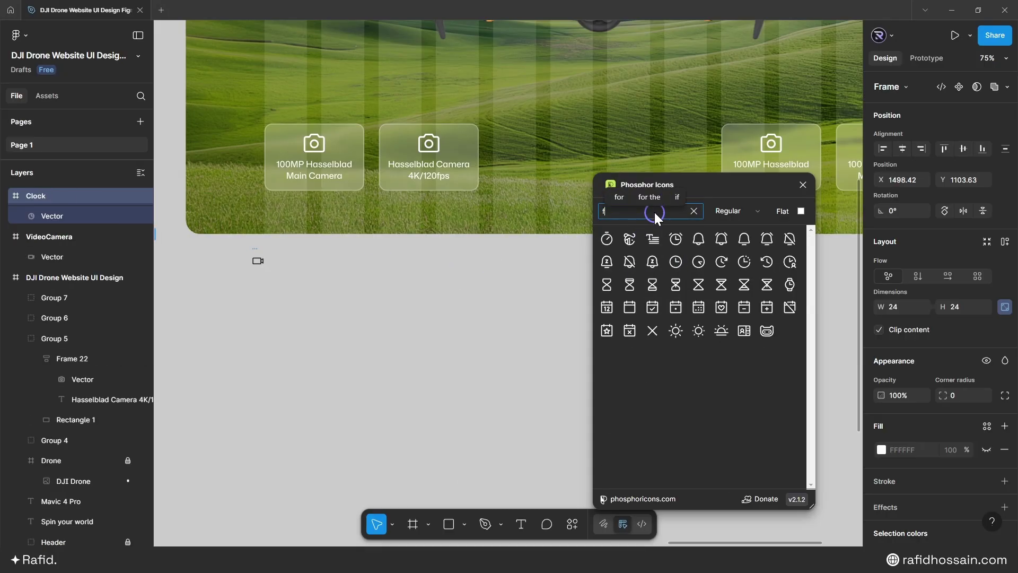
text(ocus)
drag(607, 239, 456, 280)
click(803, 184)
Step: Resize the video-camera vector to width 44, make it white, and place it above the second card's text
scroll(724, 293, down, 2)
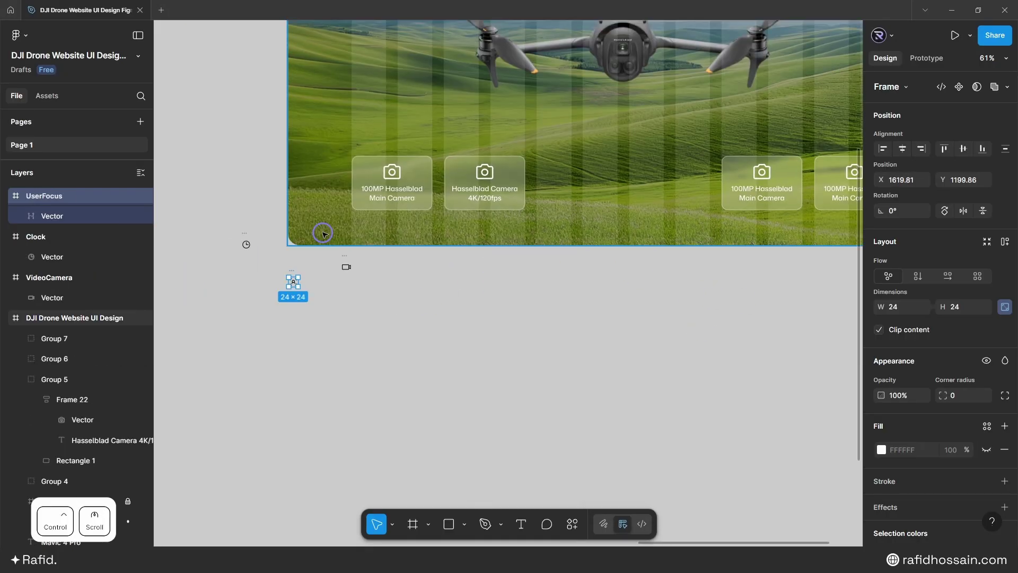
scroll(323, 232, up, 3)
click(360, 288)
drag(361, 290, 458, 311)
click(1007, 276)
text(44)
key(Return)
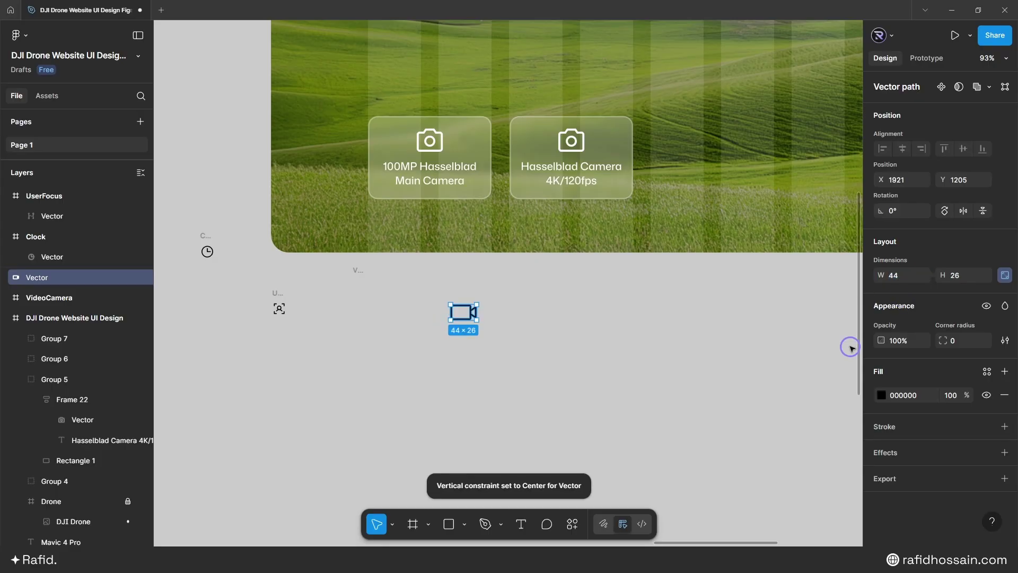
click(881, 394)
drag(737, 283, 708, 254)
click(594, 328)
drag(469, 310, 581, 155)
Step: Delete the second card's old camera icon, centre its contents vertically, and set the gap to 16
click(575, 139)
key(Delete)
double_click(575, 142)
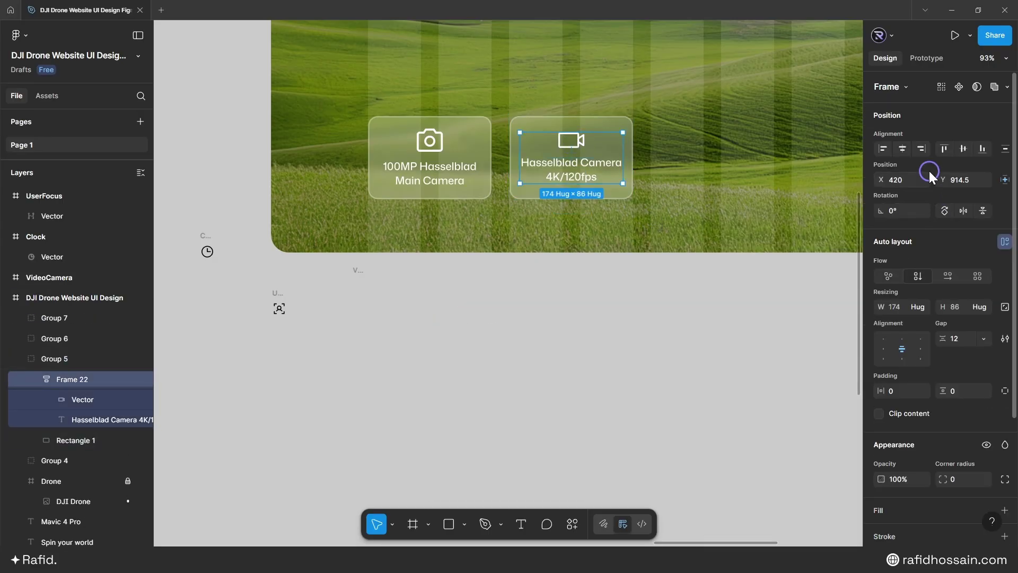
click(958, 149)
click(587, 324)
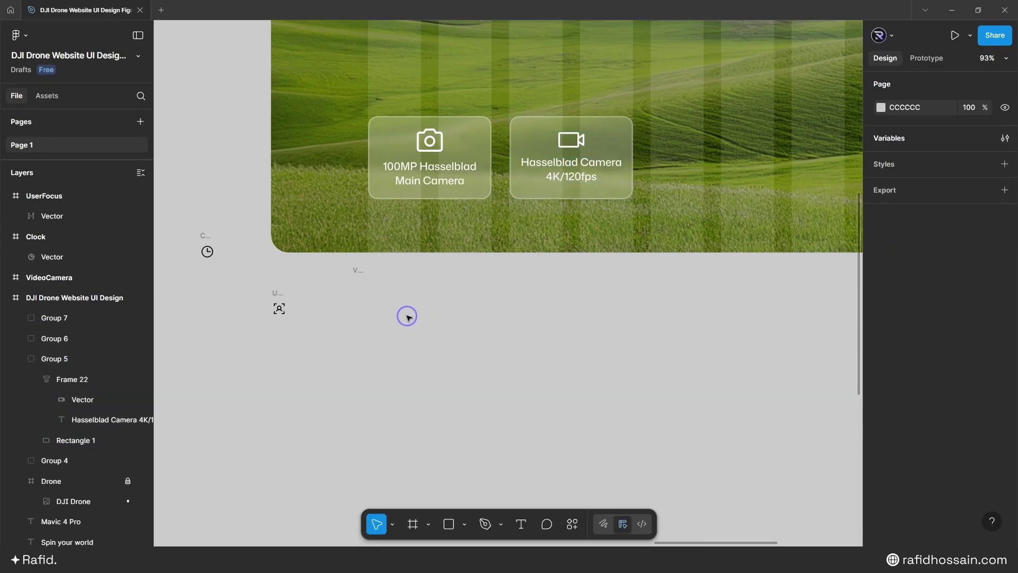
double_click(546, 178)
click(956, 342)
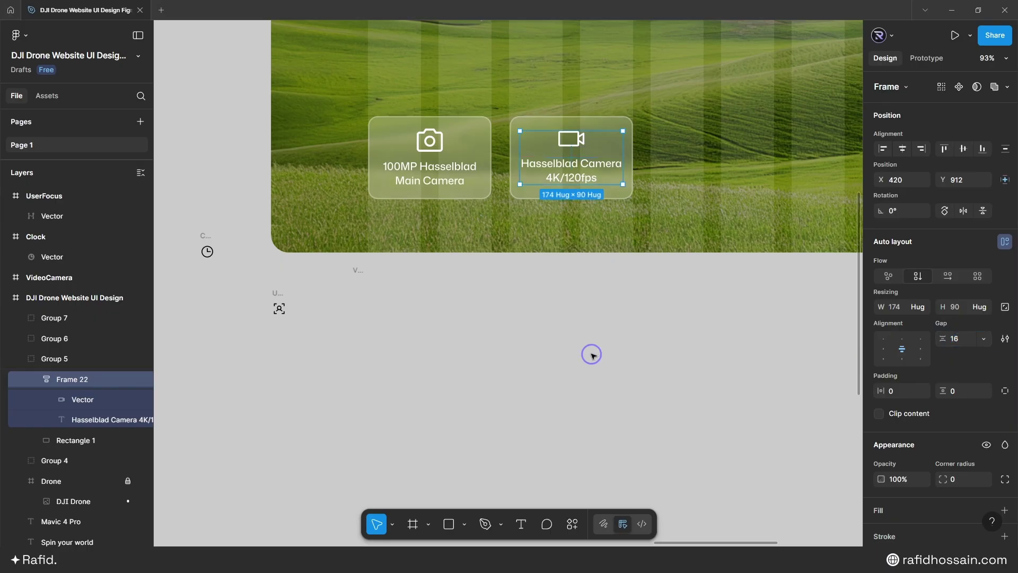
click(371, 321)
scroll(342, 317, down, 5)
Step: Pull the clock vector out of its frame and resize it to width 44 with locked ratio
drag(256, 296, 598, 346)
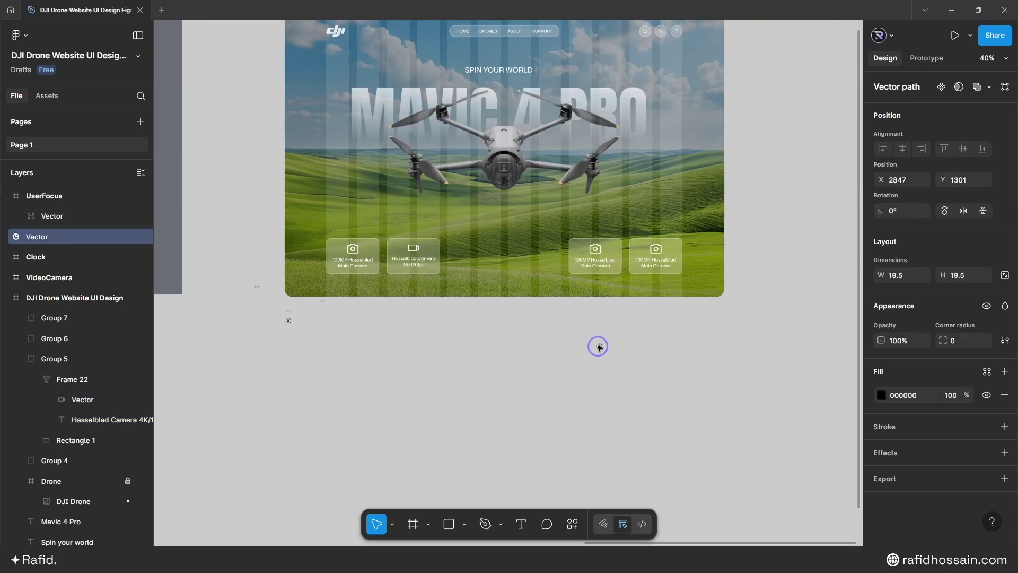
scroll(631, 315, up, 5)
click(1005, 275)
click(898, 276)
text(44)
key(Return)
Step: Make the clock icon white, place it above the card text, and delete the old camera icon
click(881, 395)
drag(769, 399, 708, 257)
click(598, 361)
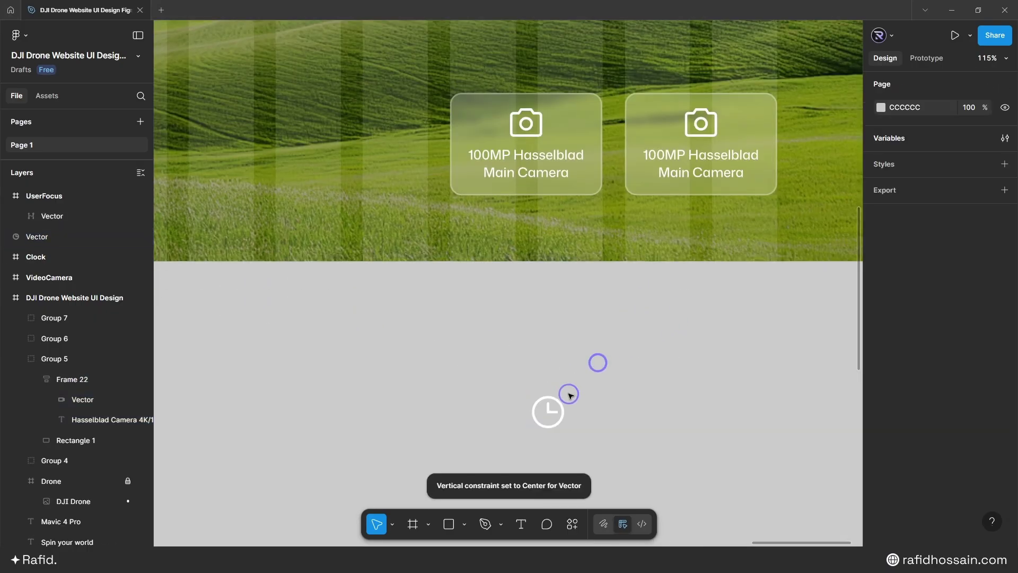
drag(550, 410, 529, 126)
click(527, 125)
ctrl+click(527, 125)
key(Delete)
Step: Retitle the card '51 Minutes Max' / 'Flight Time' on two lines
double_click(534, 162)
text(5)
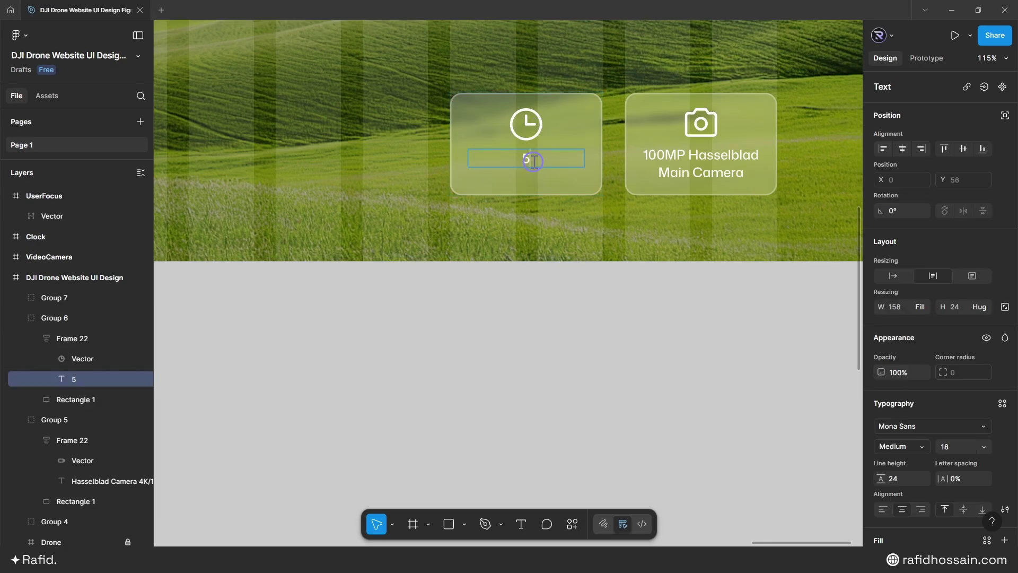
text(1 Minutes Max)
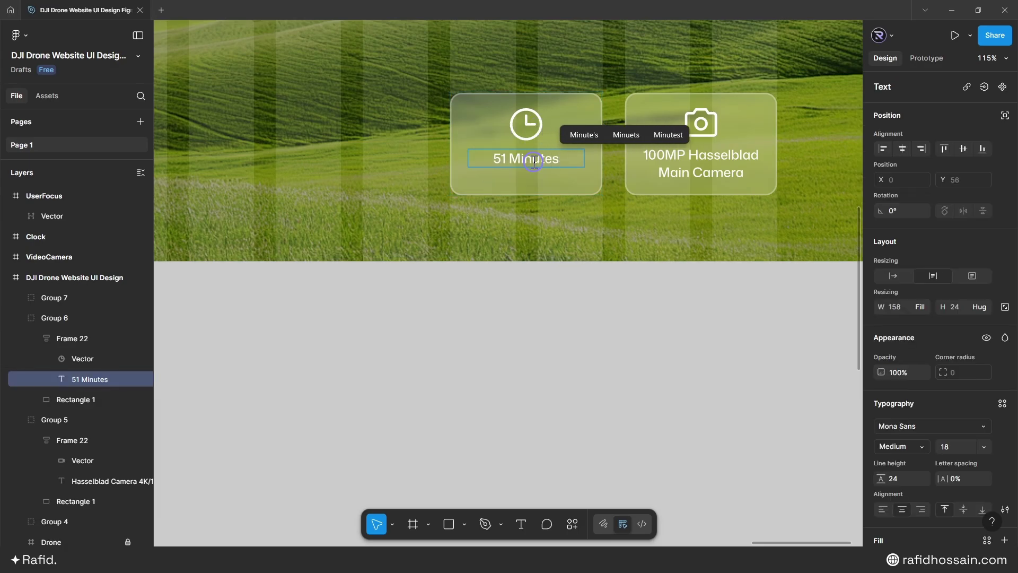
key(Return)
text(Flight Time)
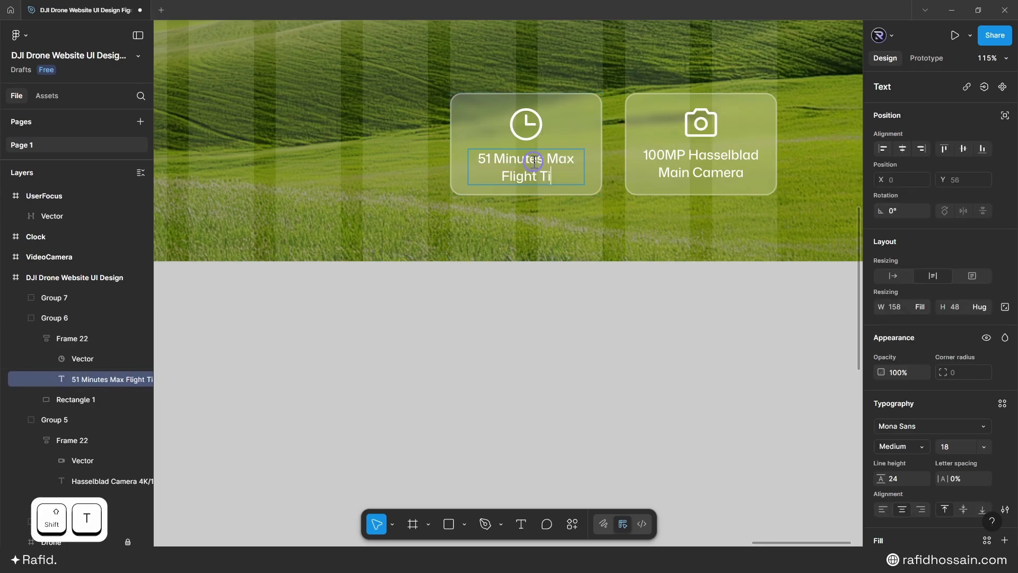
key(Escape)
key(Escape)
click(566, 168)
Step: Retitle the next card 'Subject Focusing Active Track 360'
double_click(708, 162)
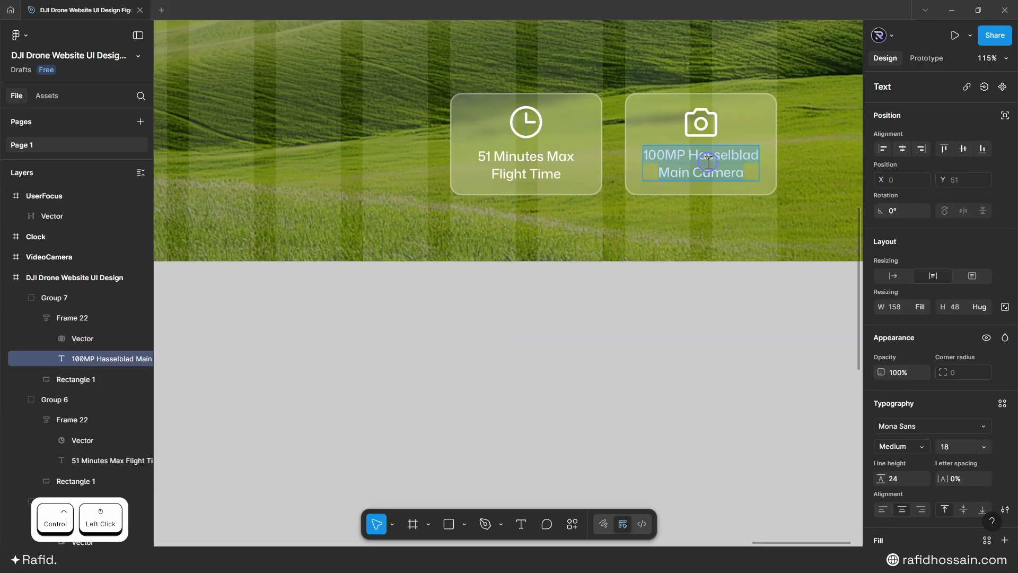
text(Subject Focusing)
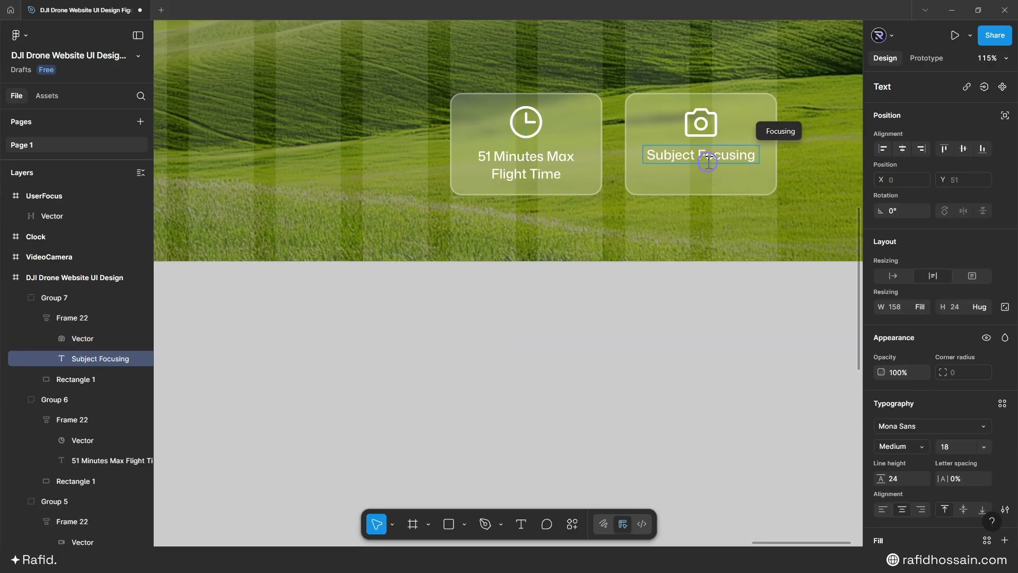
text( Active Track 360)
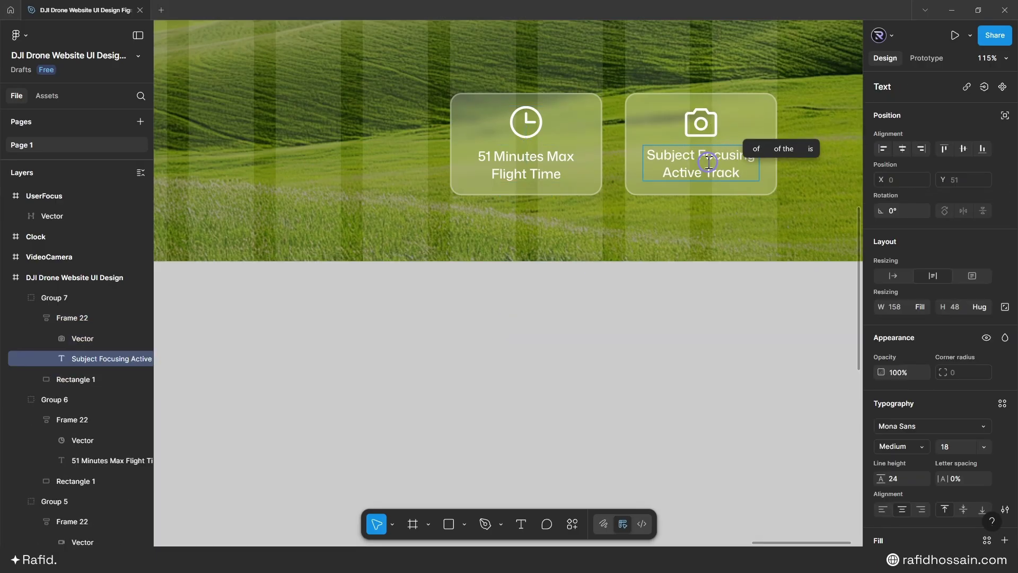
click(713, 311)
Step: Bring the UserFocus icon to the cards, resize it proportionally to 44, and fill it white
click(754, 343)
scroll(742, 335, down, 4)
drag(265, 329, 644, 344)
scroll(733, 346, up, 5)
click(1004, 275)
click(897, 275)
text(4)
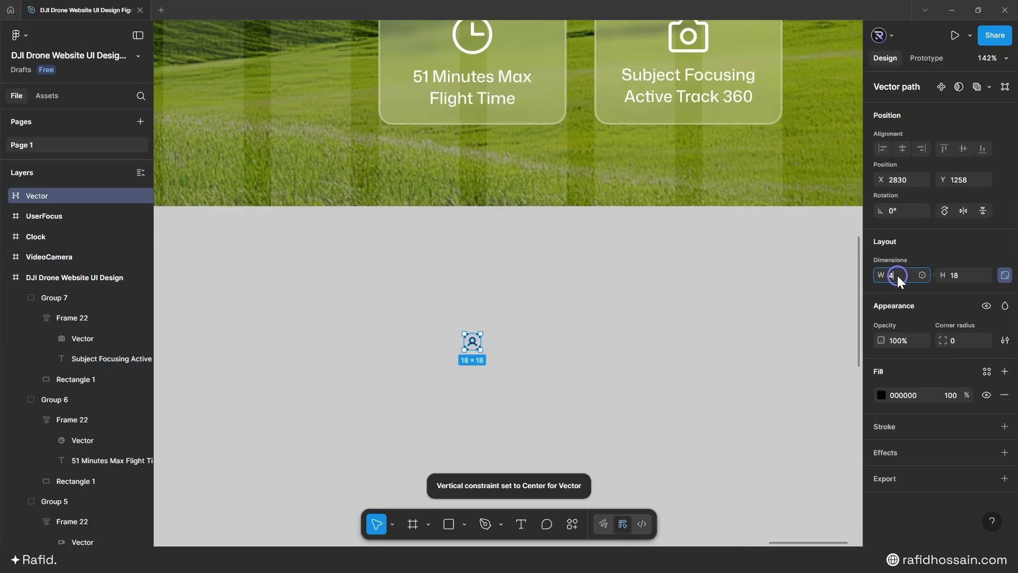
text(4)
click(881, 395)
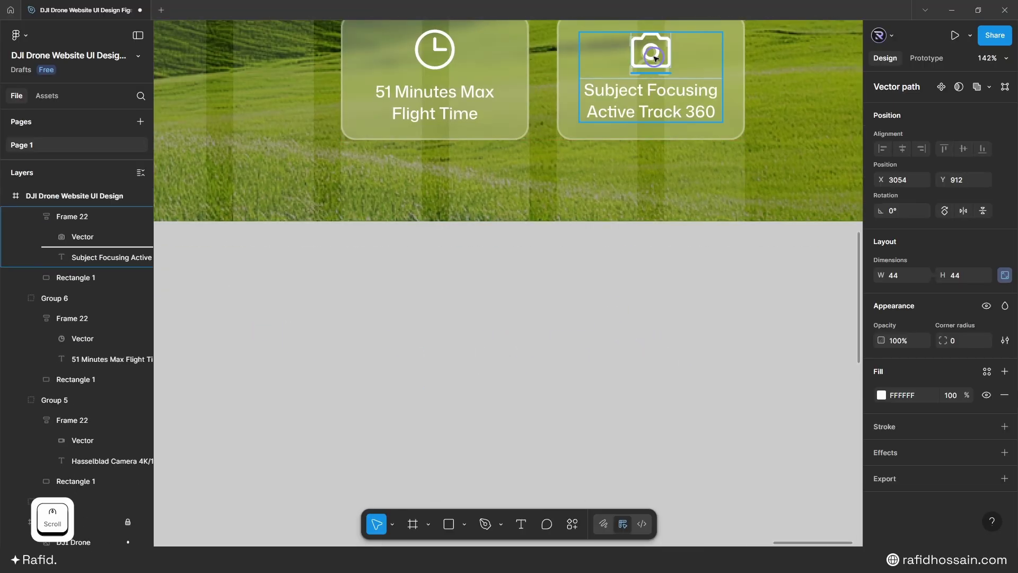
Step: Delete that card's old camera icon and centre its inner frame vertically
click(656, 52)
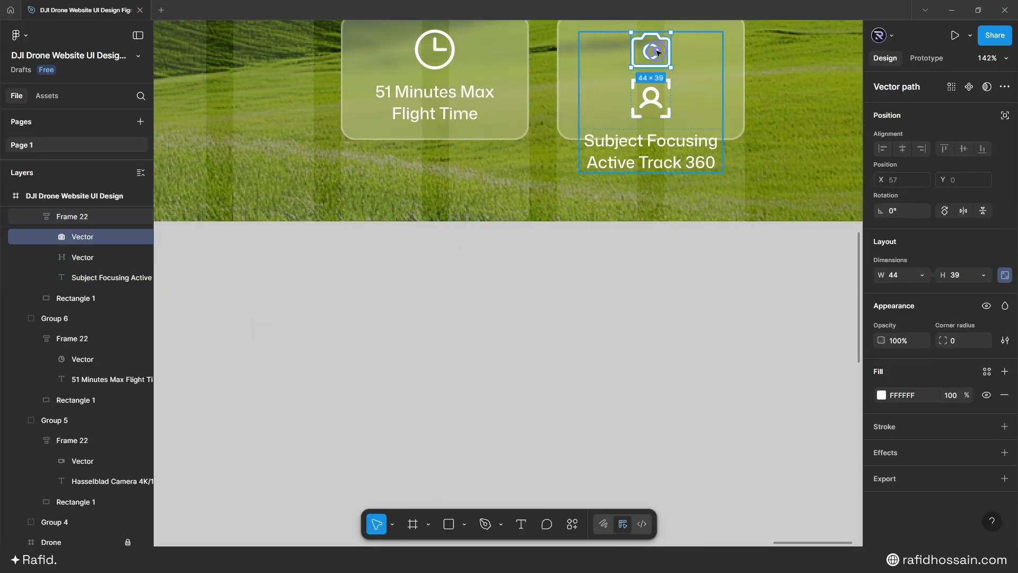
key(Delete)
scroll(545, 281, down, 3)
scroll(657, 180, up, 5)
double_click(635, 197)
click(903, 149)
Step: Delete the leftover empty icon frames from the canvas
click(959, 149)
scroll(721, 228, down, 4)
click(751, 343)
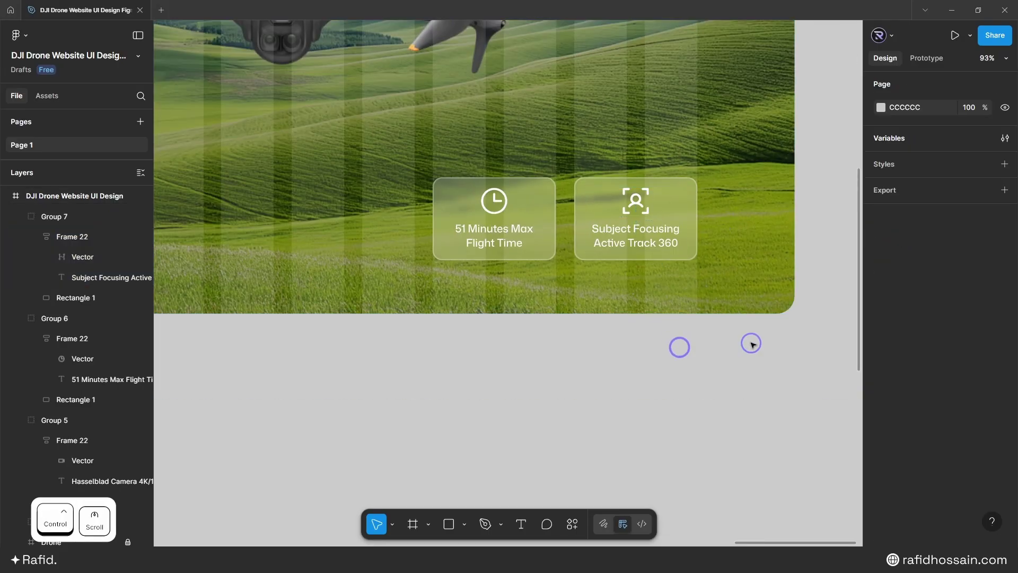
scroll(751, 343, down, 4)
scroll(216, 315, up, 2)
key(Delete)
drag(218, 316, 382, 362)
key(Delete)
scroll(456, 365, down, 3)
scroll(578, 353, up, 2)
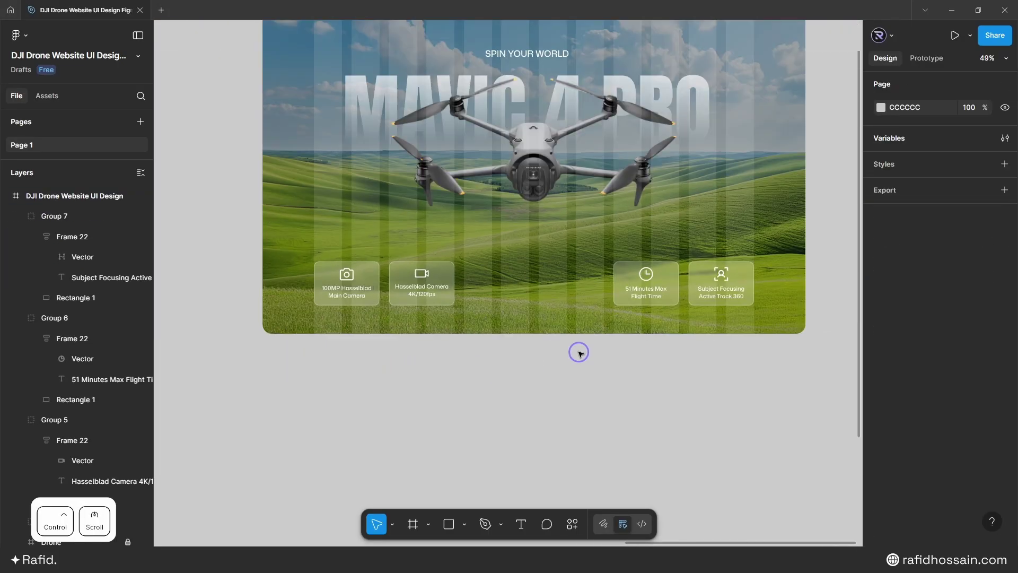
scroll(546, 309, up, 2)
scroll(426, 395, down, 2)
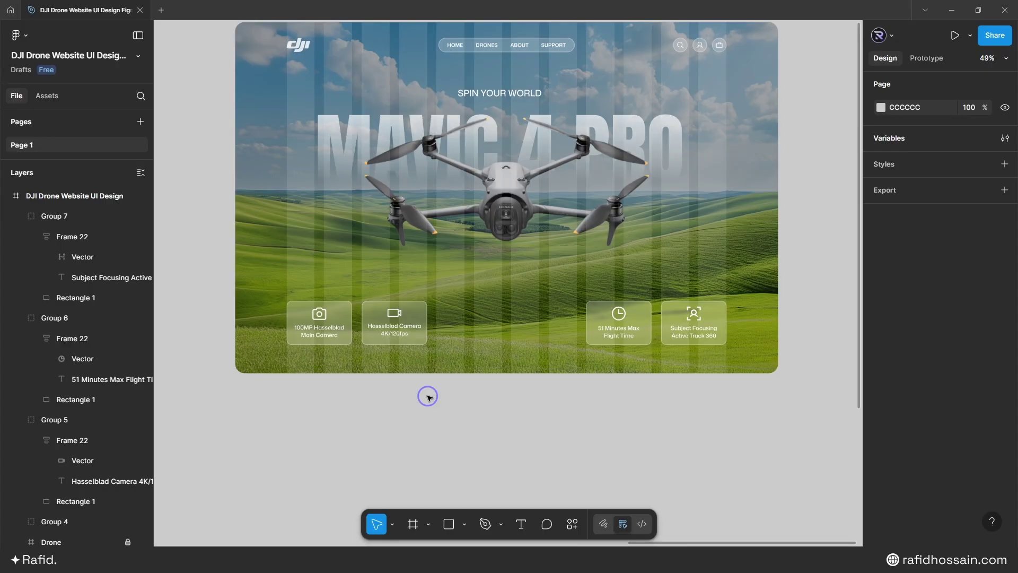
Step: Wrap the 100MP Hasselblad and Hasselblad Camera cards in an auto-layout row with gap 30
click(319, 322)
shift+click(394, 323)
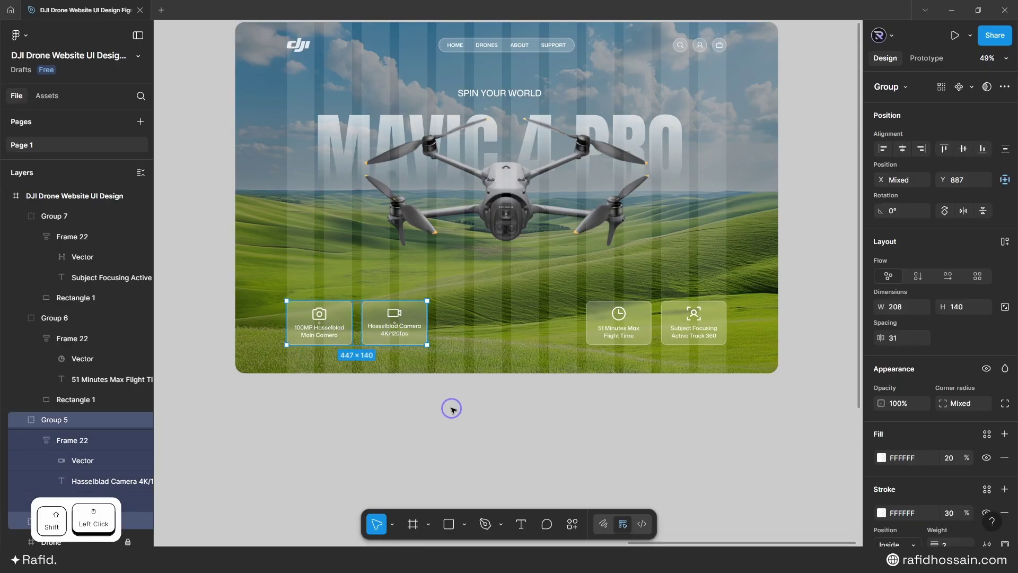
key(shift+a)
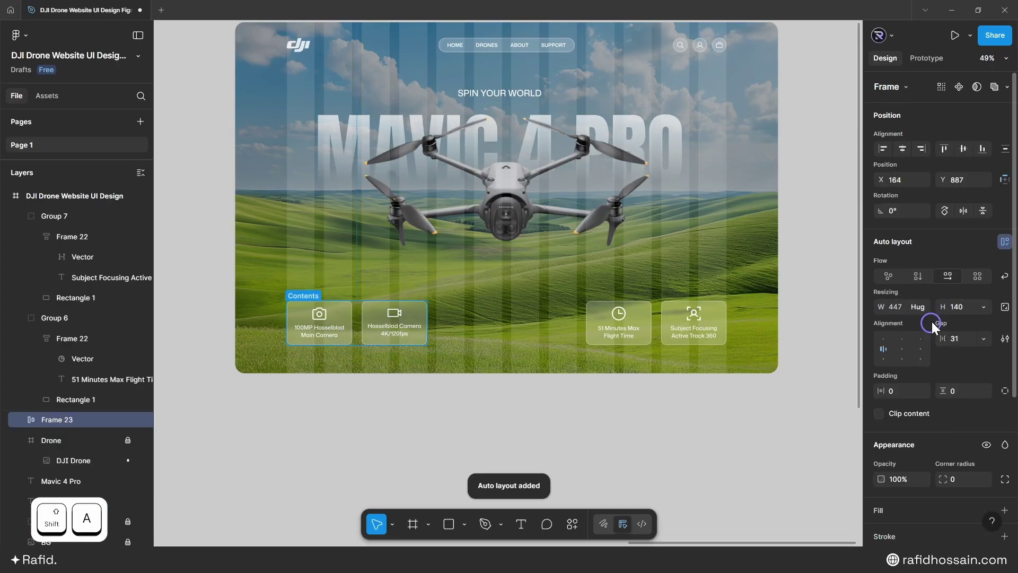
click(958, 341)
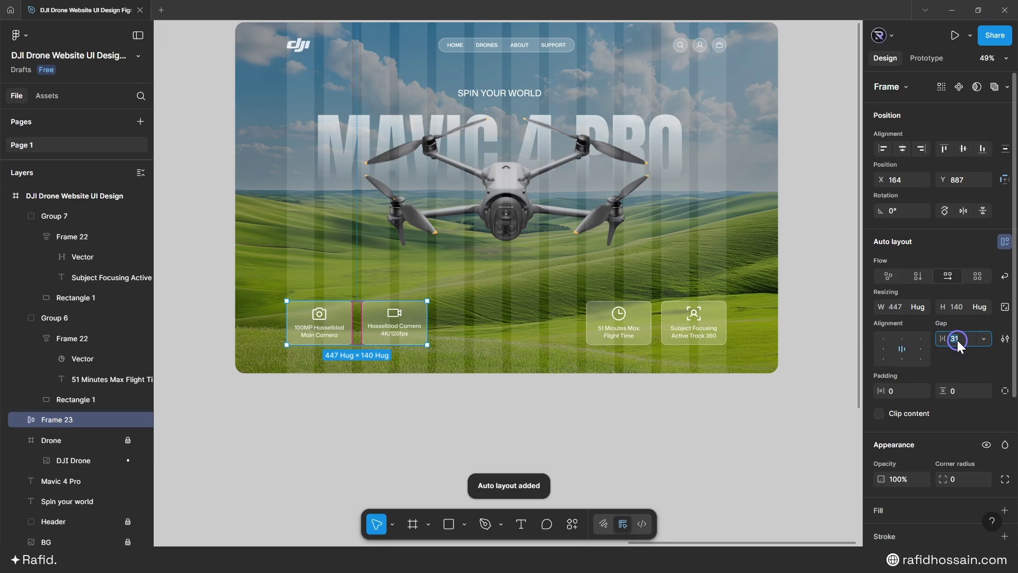
text(30)
key(Return)
click(629, 334)
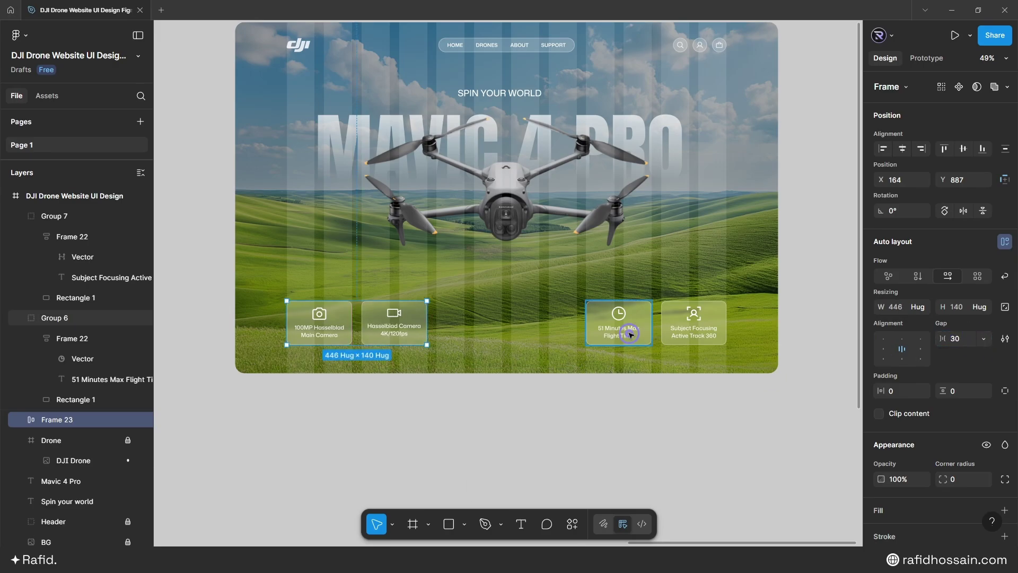
Step: Wrap the Flight Time and Subject Focusing cards in an auto-layout row with gap 30
click(630, 334)
shift+click(693, 325)
key(shift+a)
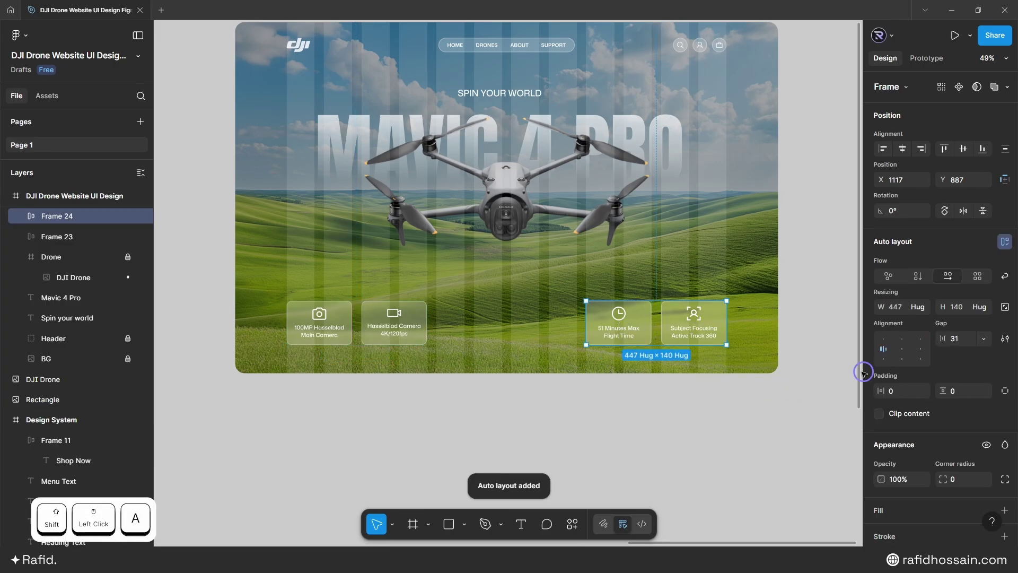
click(962, 341)
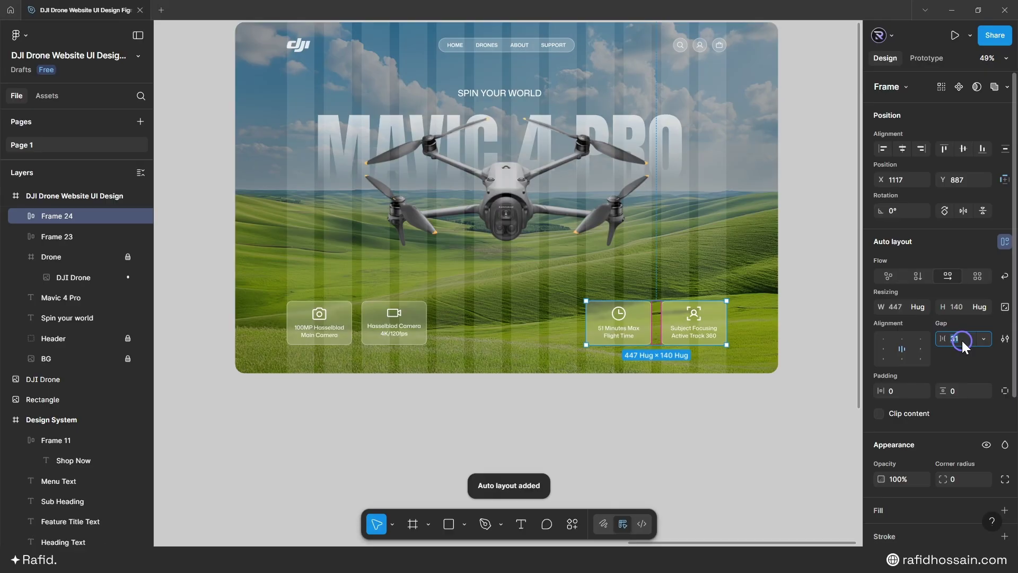
text(30)
key(Return)
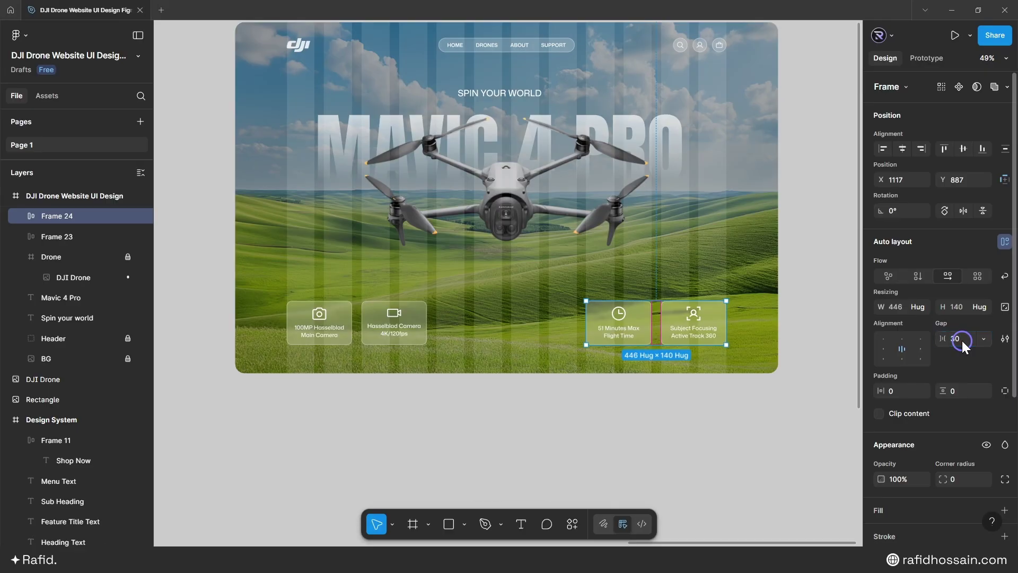
click(707, 427)
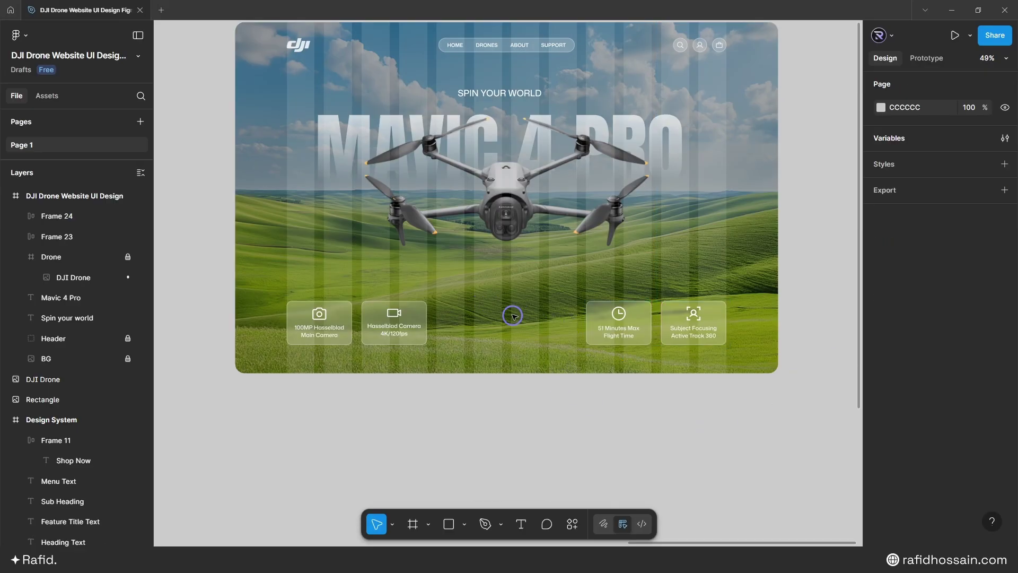
Step: Place a Heading Text copy between the cards reading 'Triple Lens Flagship Camera Drone'
scroll(664, 381, down, 3)
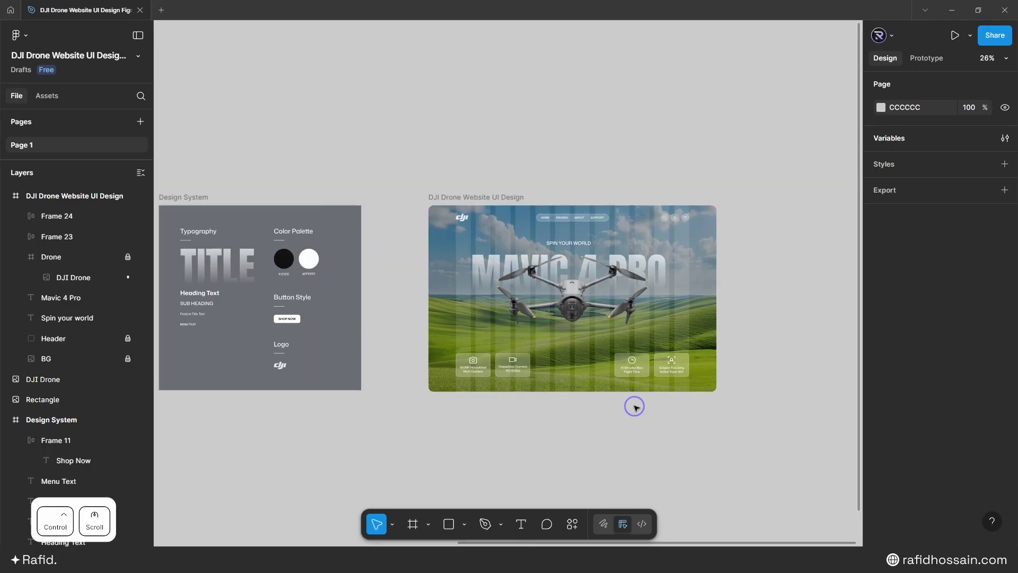
drag(200, 298, 517, 317)
ctrl+scroll(599, 371, up, 3)
ctrl+scroll(599, 370, up, 3)
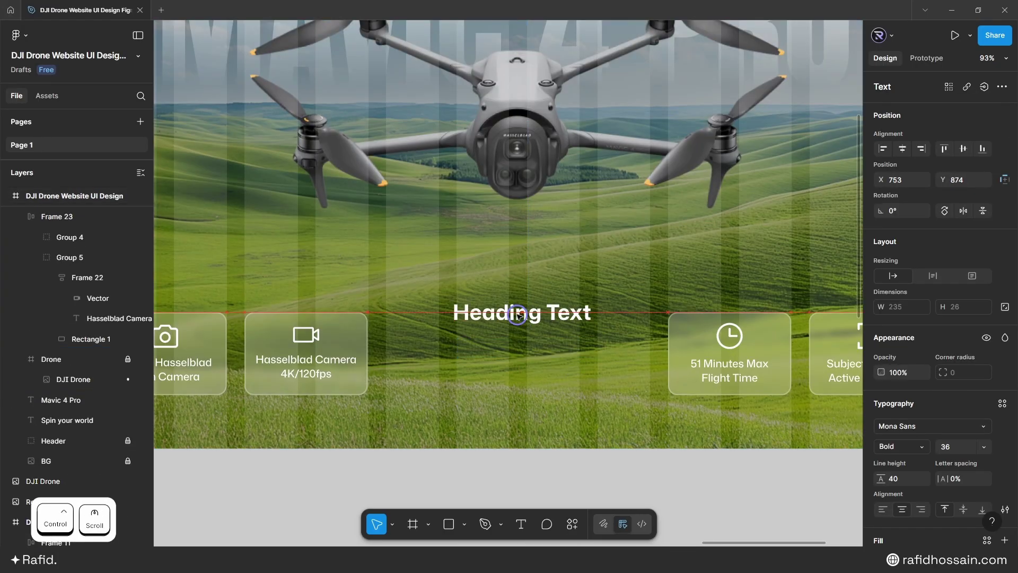
double_click(514, 310)
text(Triple Lens Flags)
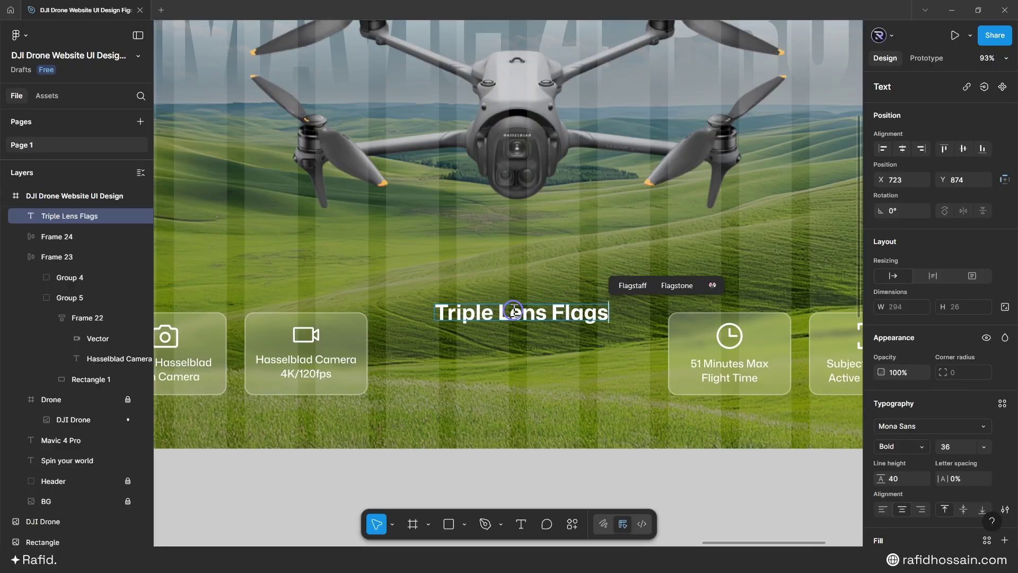
text(hip Camera Drone)
key(Escape)
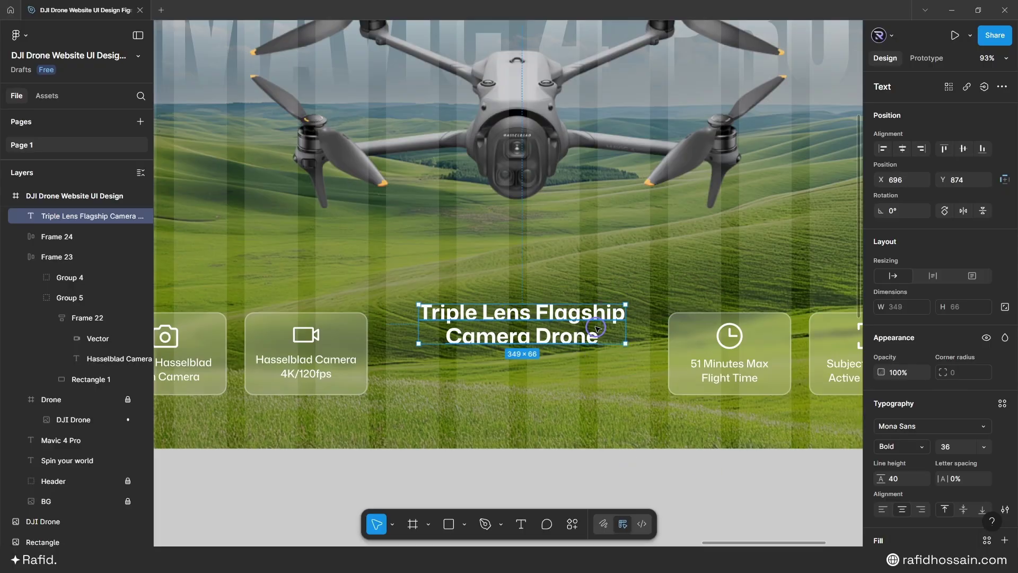
Step: Place a copy of the SHOP NOW button under the heading
ctrl+scroll(600, 306, down, 5)
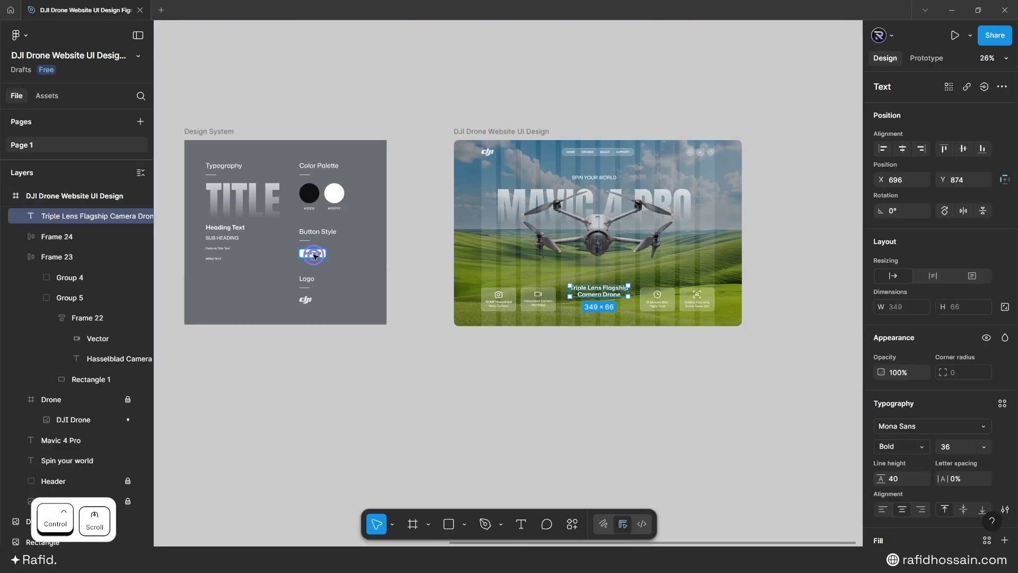
alt+drag(313, 255, 593, 314)
ctrl+scroll(610, 312, up, 6)
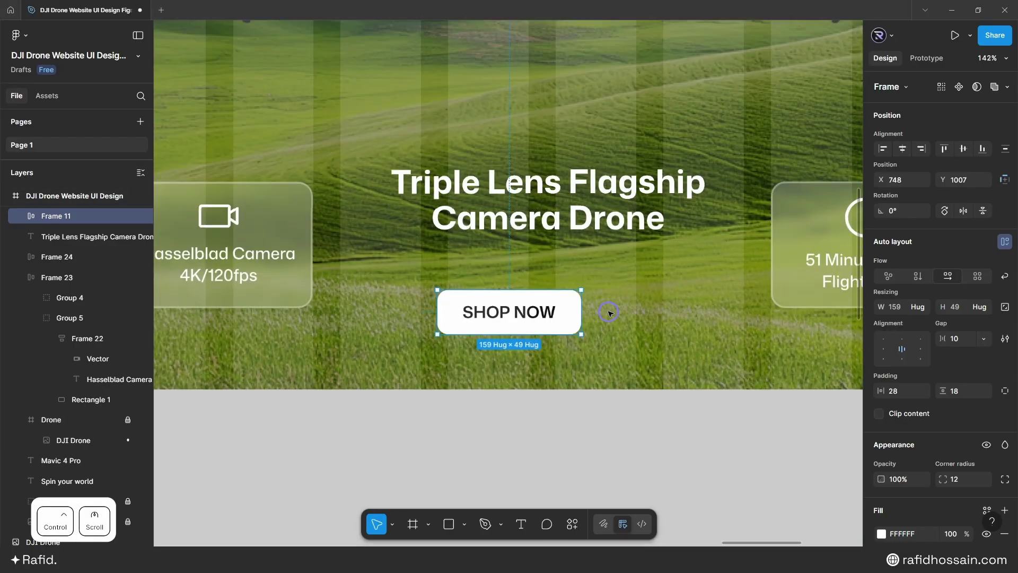
drag(520, 309, 562, 277)
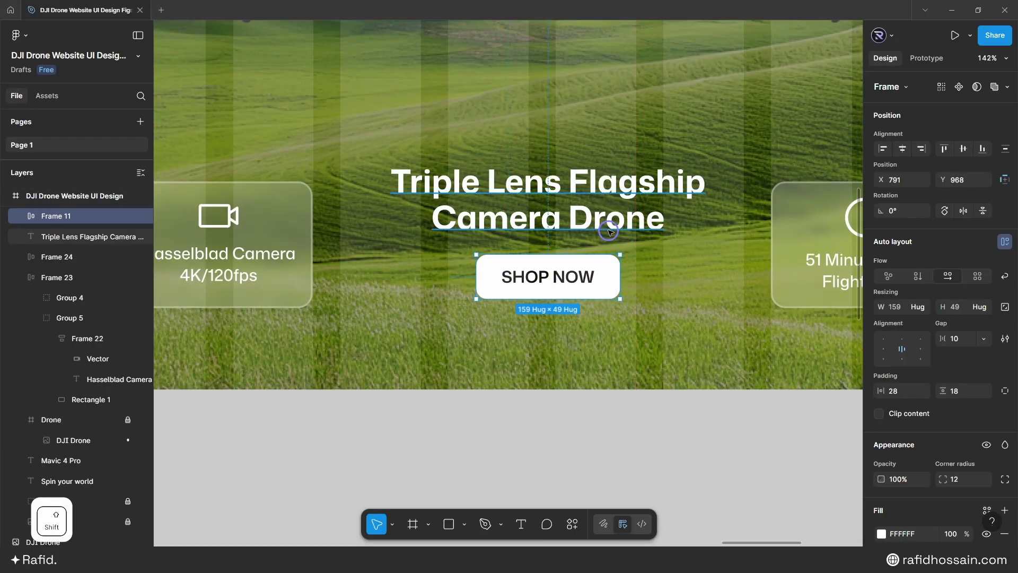
Step: Wrap the heading and button in auto layout with a 20 gap, nudged slightly down
shift+click(608, 232)
key(shift+a)
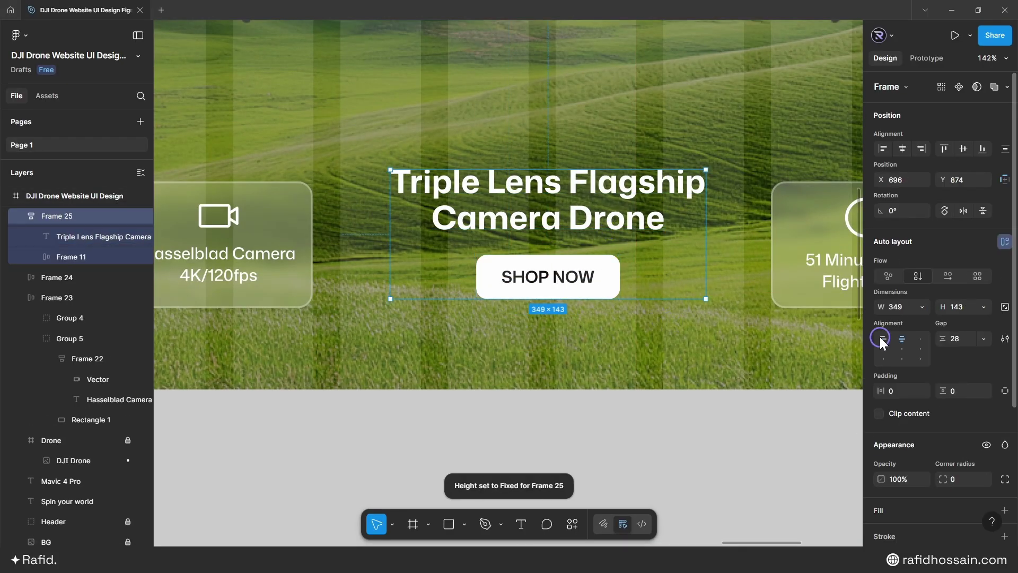
click(964, 338)
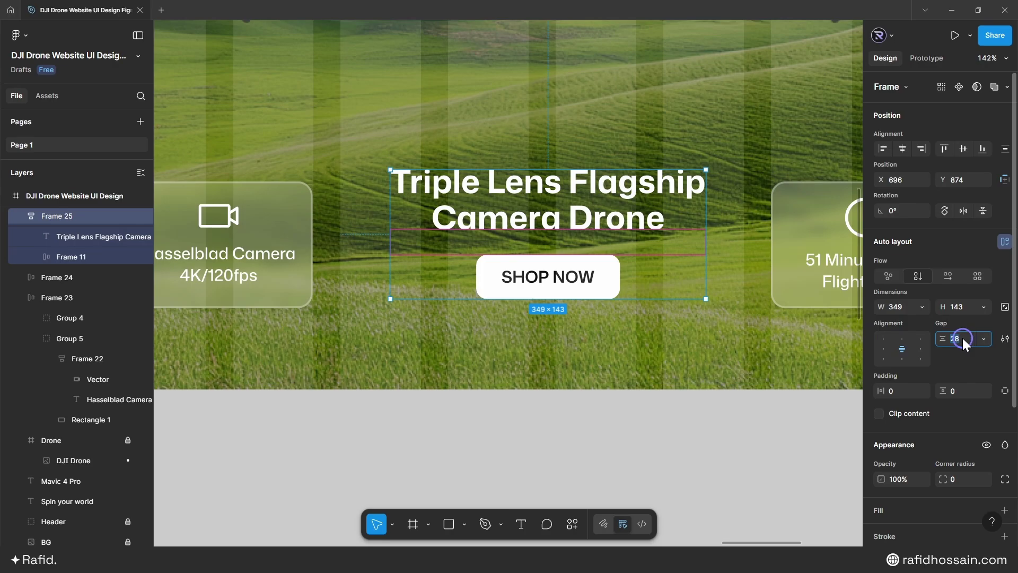
text(20)
key(Return)
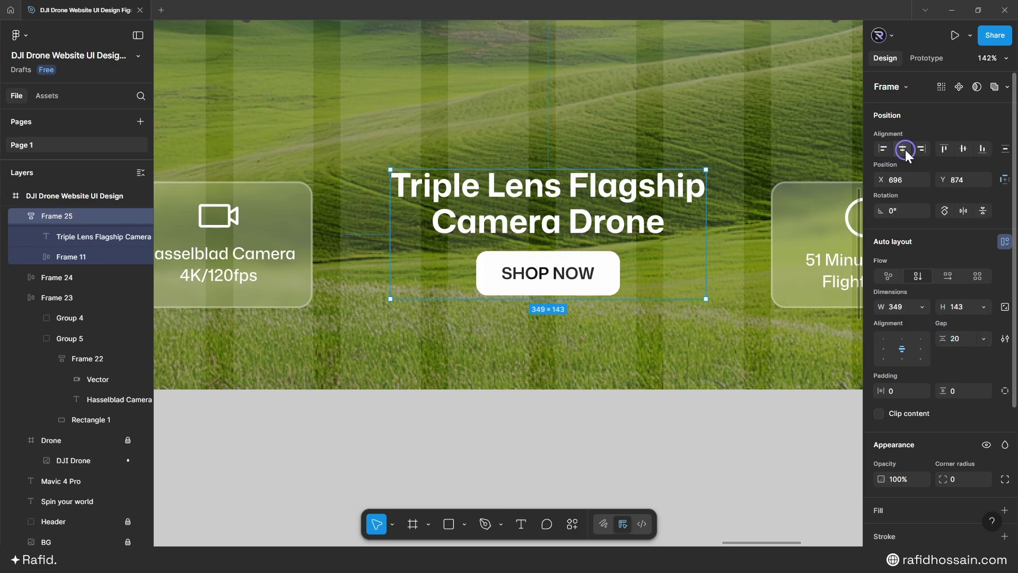
drag(580, 225, 582, 236)
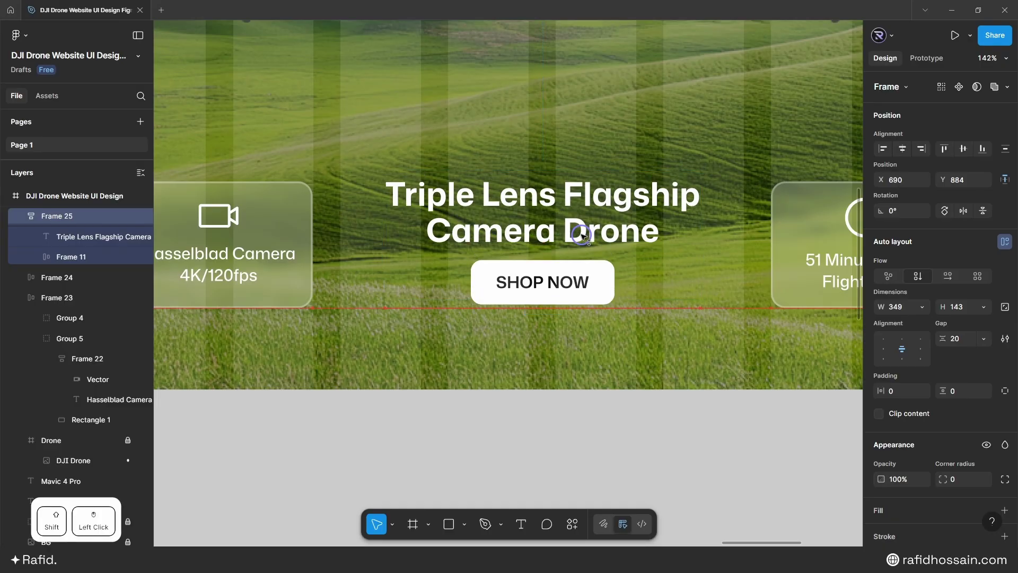
ctrl+click(560, 287)
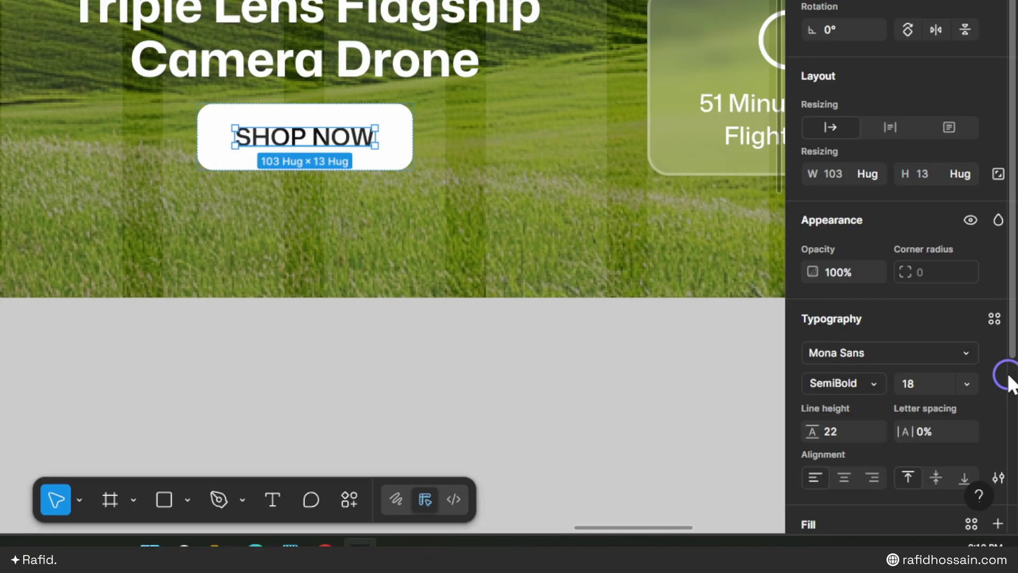
click(725, 352)
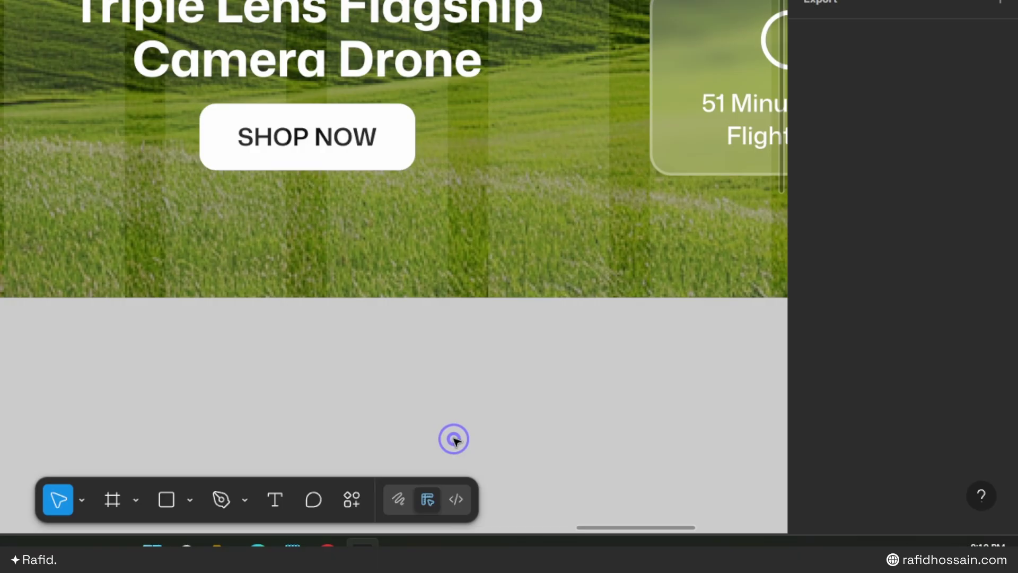
click(377, 150)
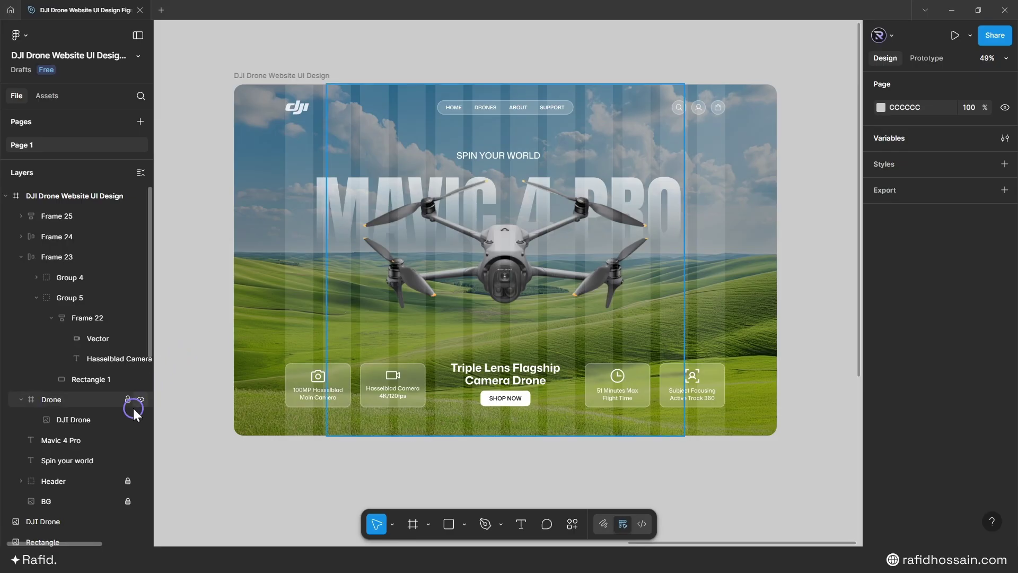
Step: Move the Drone frame out below the DJI Drone Website UI Design frame, aligned left
click(90, 406)
scroll(497, 218, down, 3)
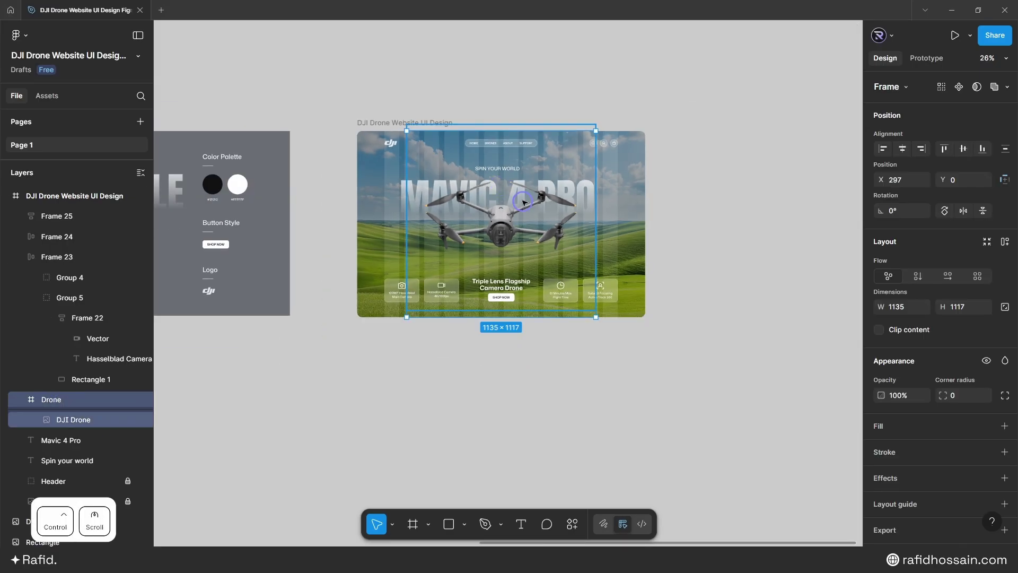
drag(497, 218, 495, 443)
scroll(689, 318, down, 3)
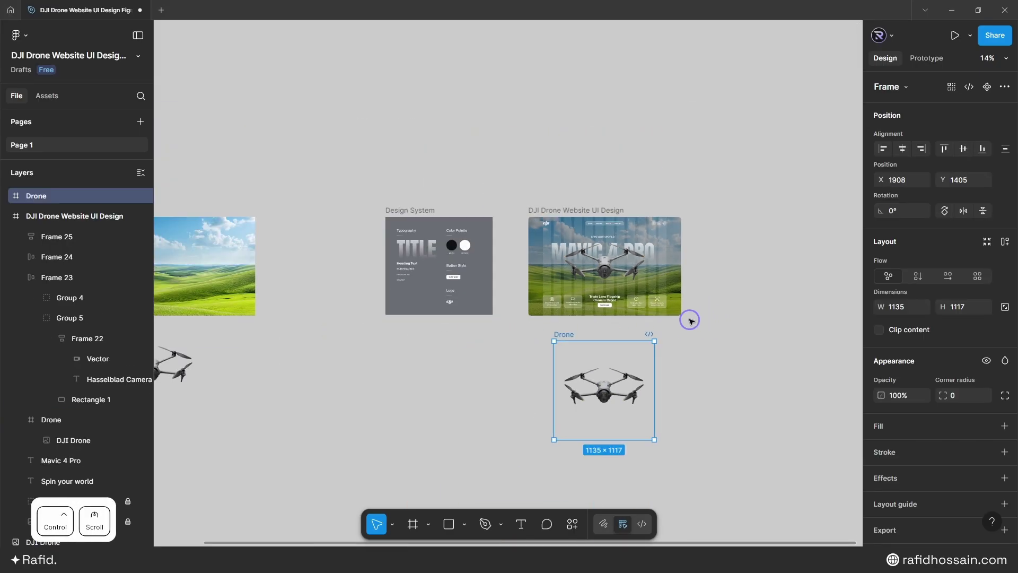
drag(567, 335, 540, 345)
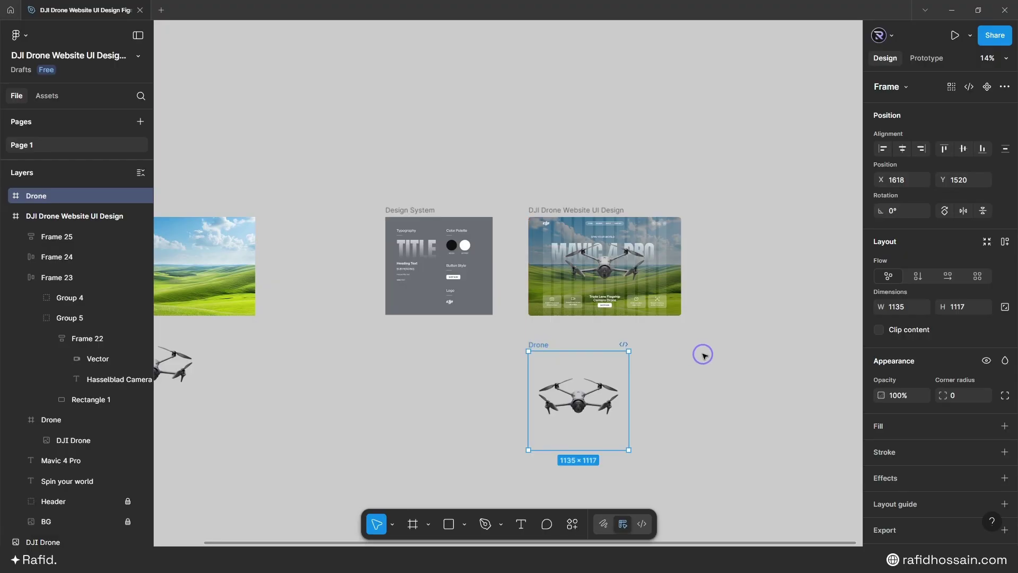
scroll(621, 403, up, 2)
scroll(622, 403, up, 1)
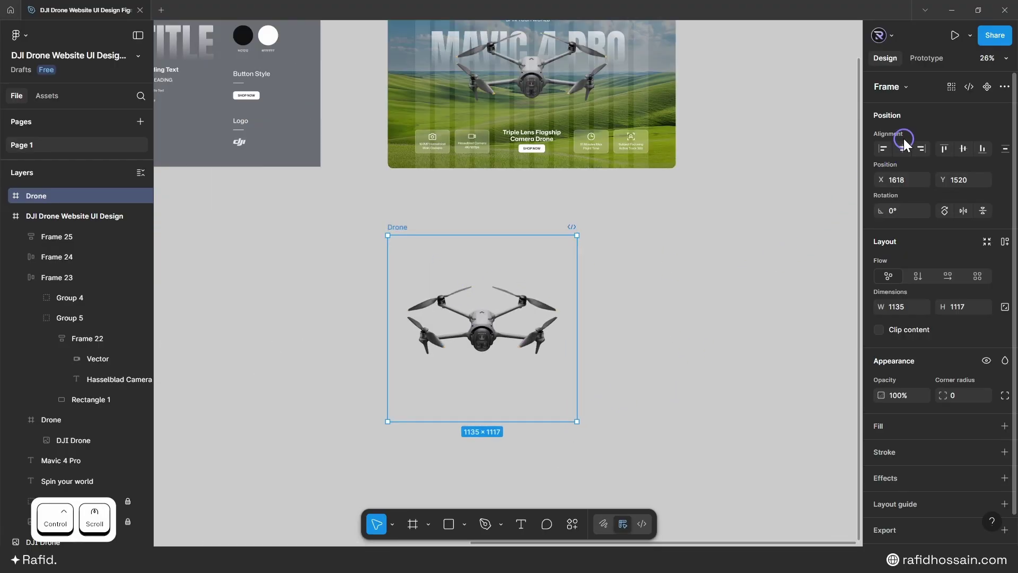
Step: Turn the Drone frame into a component and add a second variant, Variant2
click(988, 88)
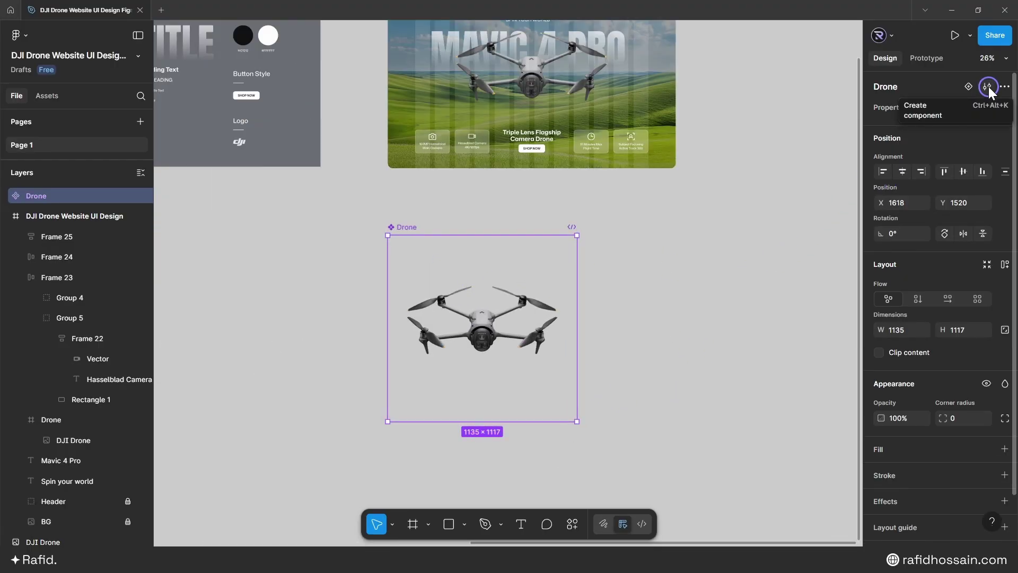
click(971, 88)
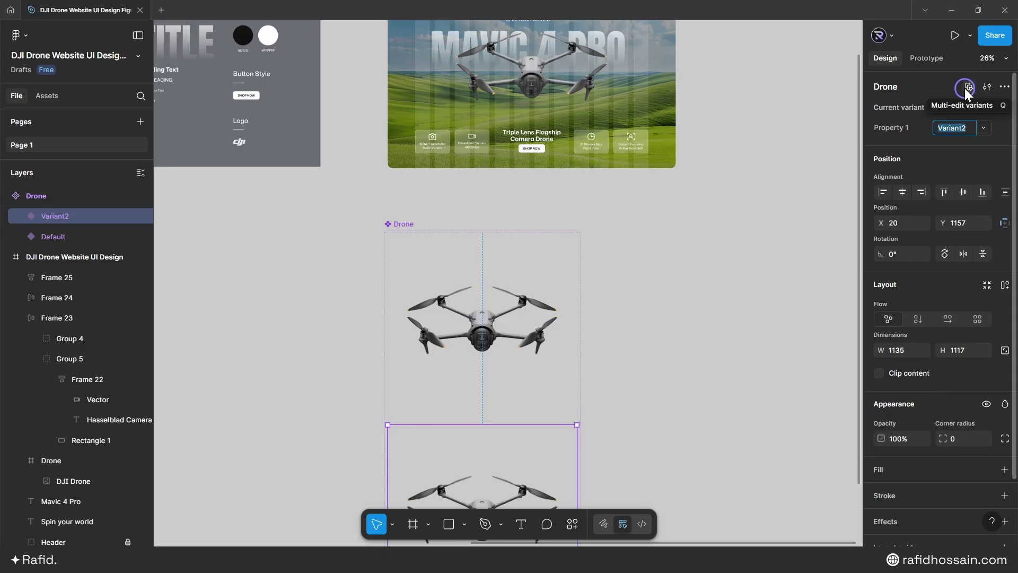
click(668, 234)
scroll(583, 307, down, 2)
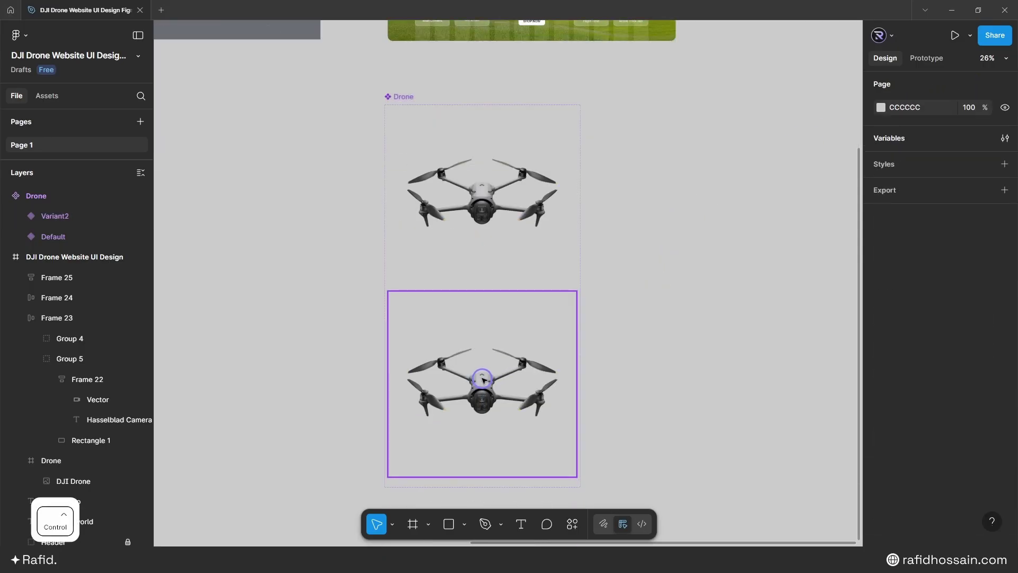
Step: Nudge Variant2's drone image down to Y 40, then select the Default variant
ctrl+click(482, 385)
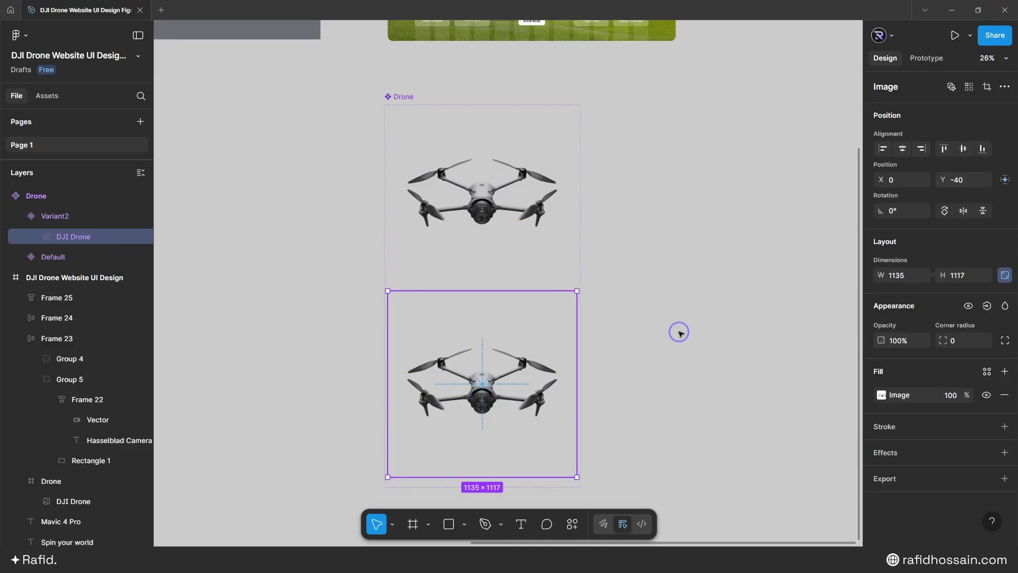
key(shift)
key(shift+Down)
key(shift+Down)
key(shift+Down)
key(shift+Down)
key(shift+Down)
key(shift+Down)
key(shift+Down)
key(shift+Down)
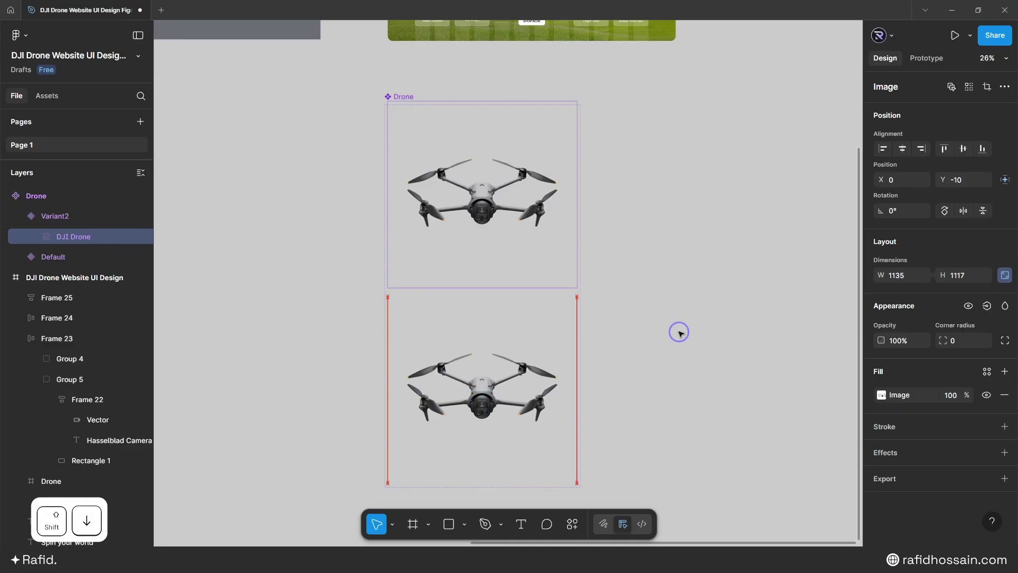
key(alt)
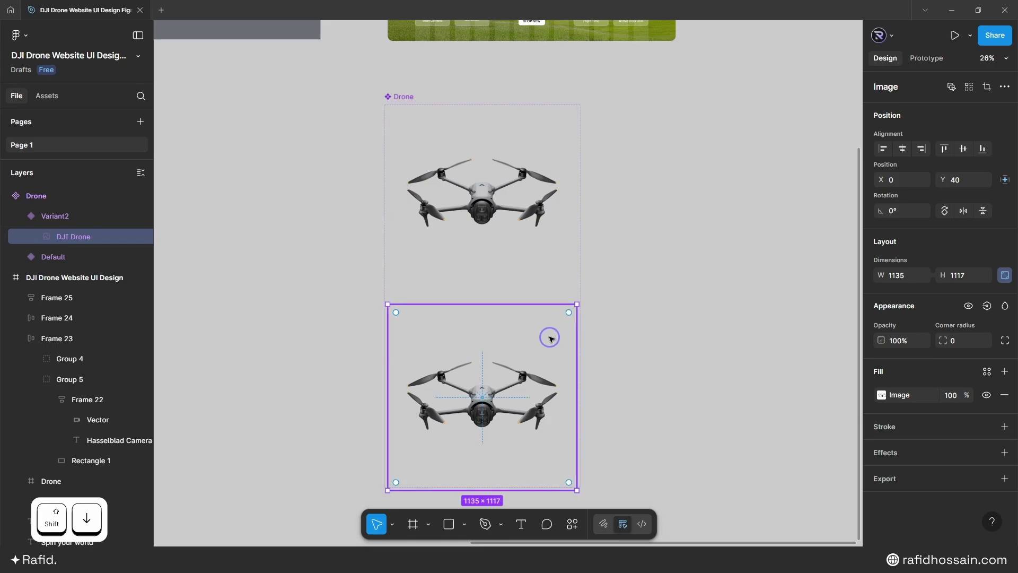
click(507, 296)
click(445, 153)
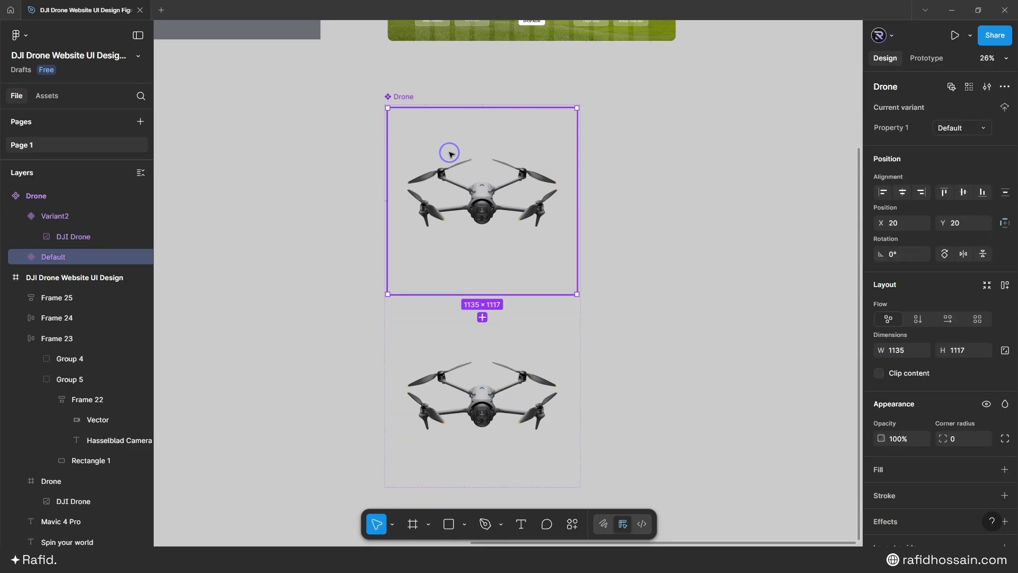
Step: In Prototype mode, link Default to Variant2, triggered after a 1ms delay
click(928, 59)
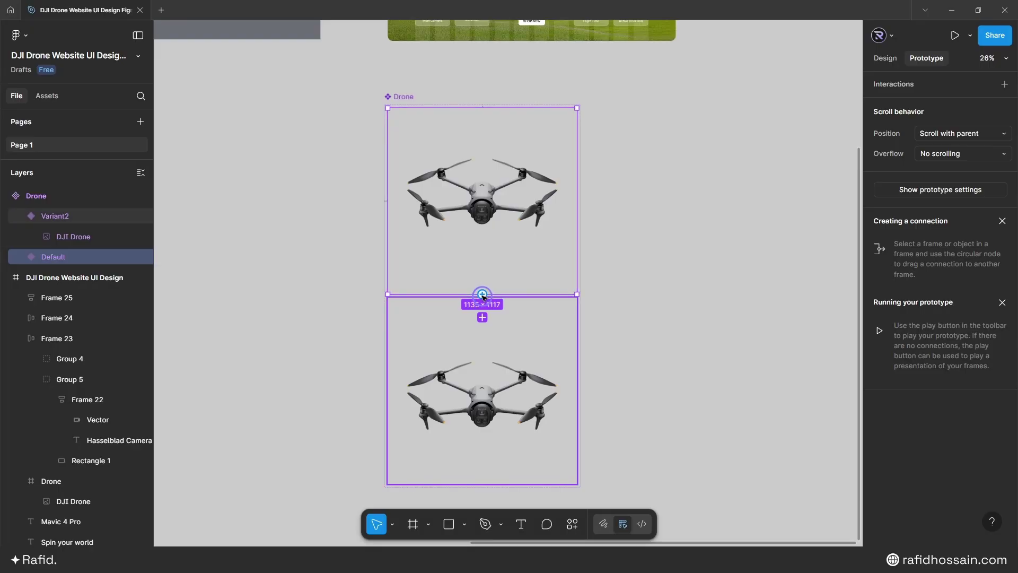
drag(483, 296, 595, 130)
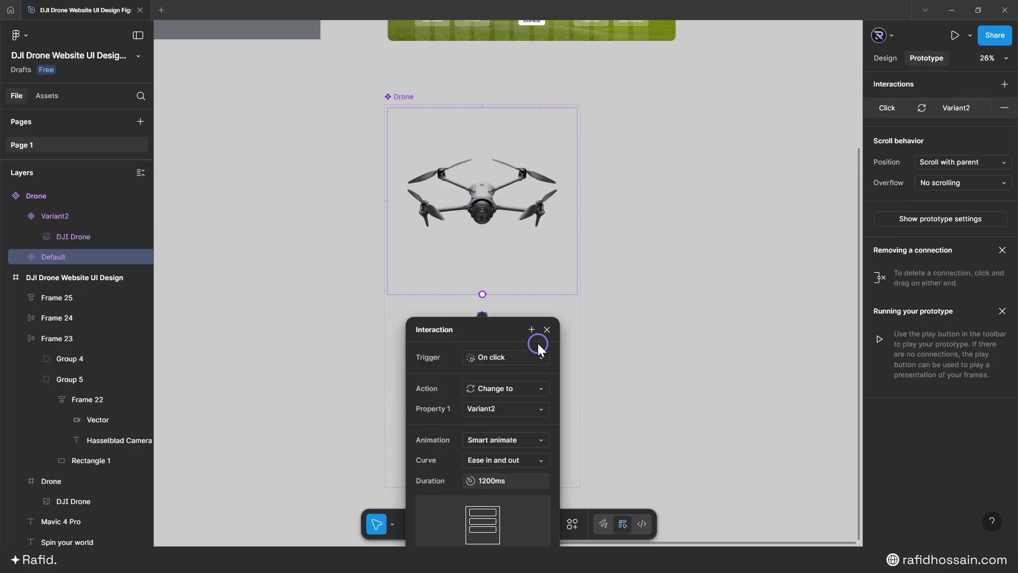
click(498, 359)
click(498, 510)
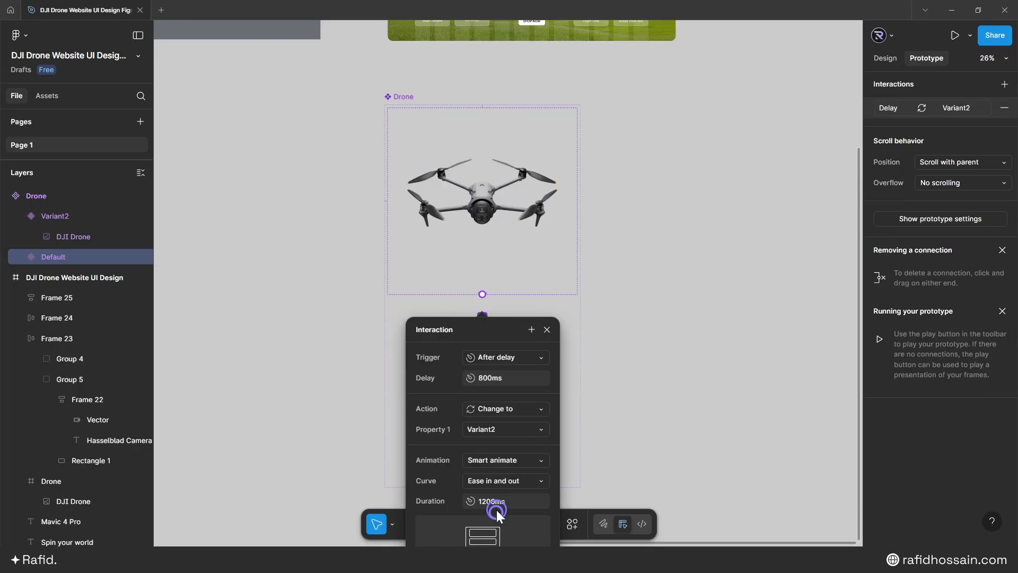
click(493, 380)
text(1)
key(Return)
click(491, 343)
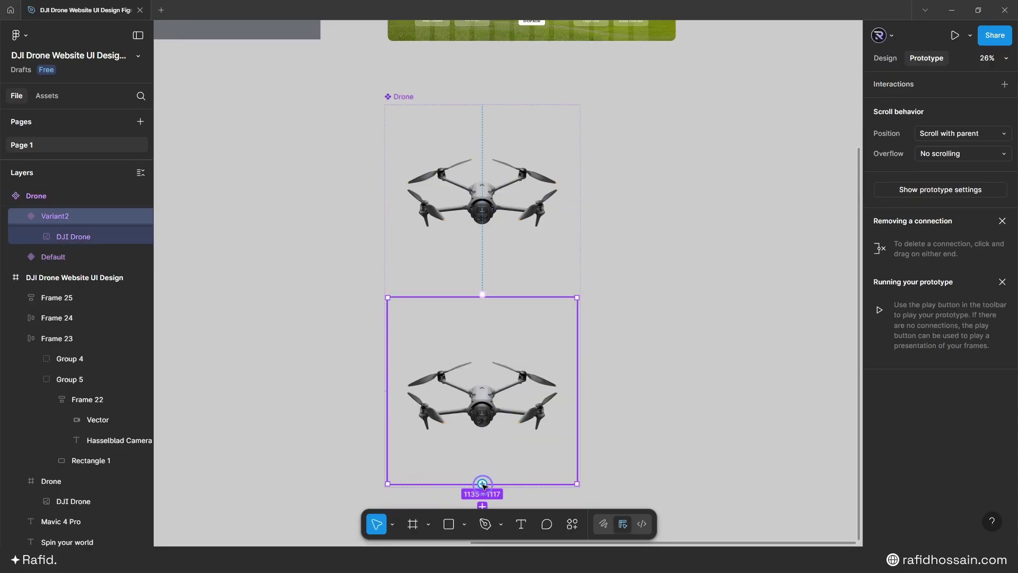
Step: Link Variant2 back to Default, triggered after a 1ms delay with smart animate
drag(483, 485, 516, 228)
click(486, 354)
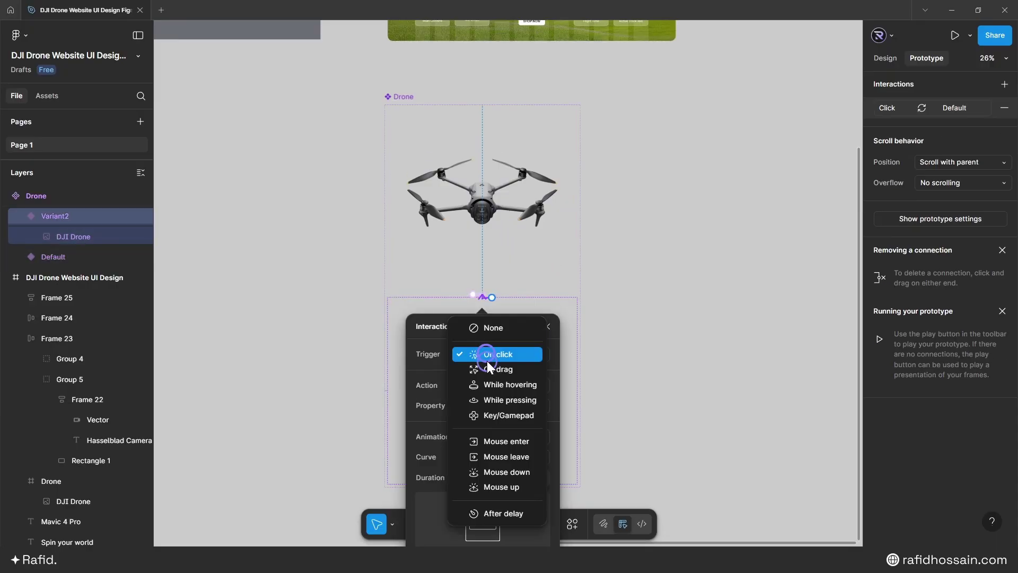
click(490, 511)
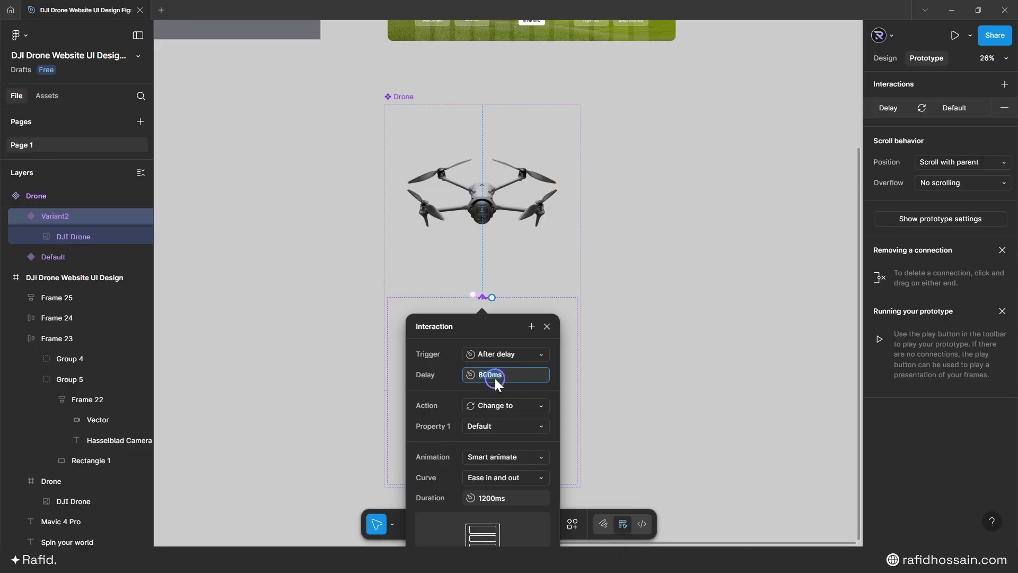
text(1)
click(450, 378)
click(547, 325)
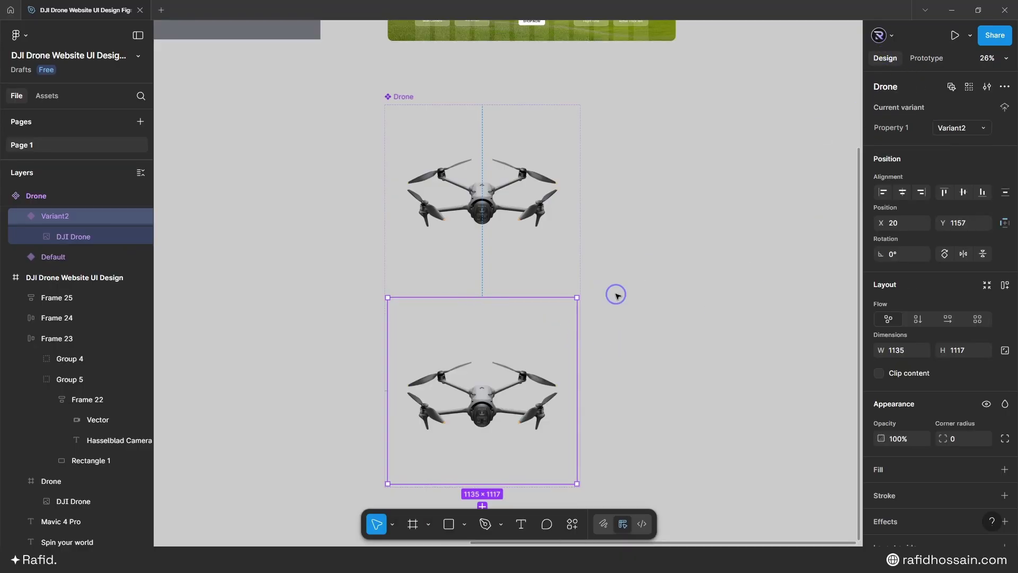
ctrl+scroll(520, 287, down, 5)
Step: Place a new Drone instance in the hero frame, layered above the old Drone frame
click(522, 287)
drag(522, 287, 681, 253)
ctrl+scroll(622, 152, up, 4)
drag(693, 357, 476, 213)
ctrl+scroll(466, 208, up, 5)
drag(72, 354, 72, 328)
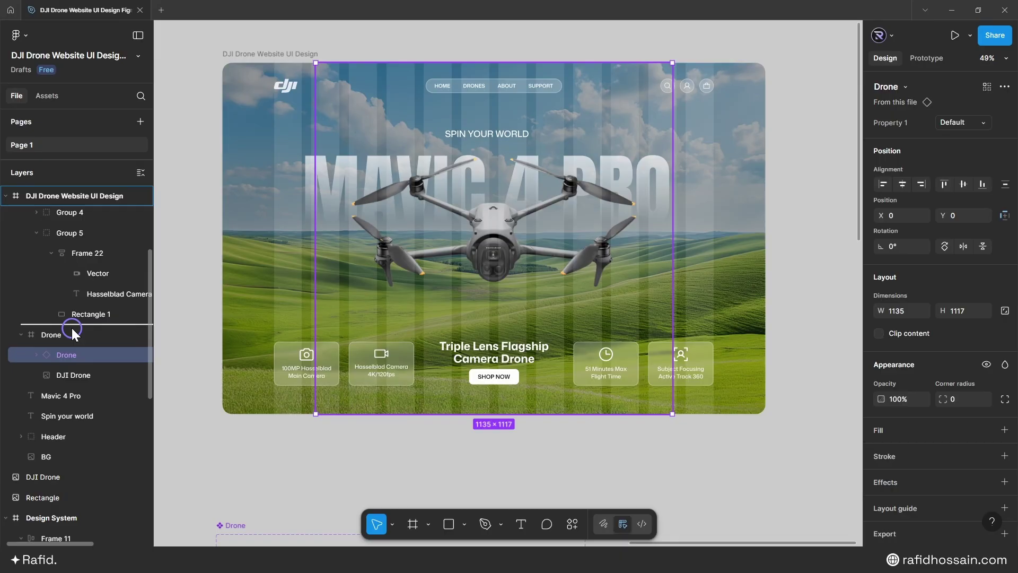
drag(71, 326, 71, 326)
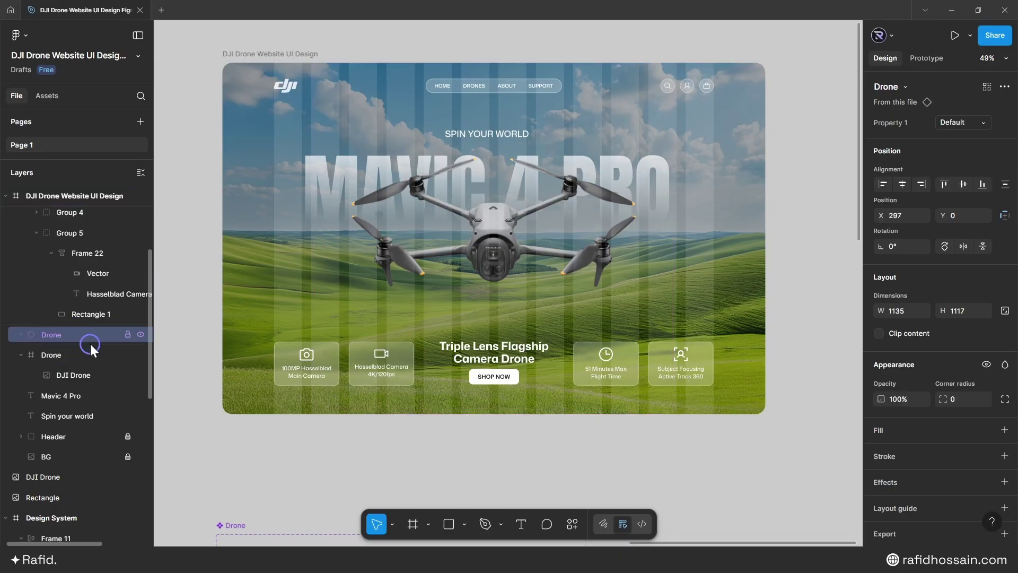
Step: Delete the old Drone frame, centre the instance horizontally and vertically, and lock it
click(60, 354)
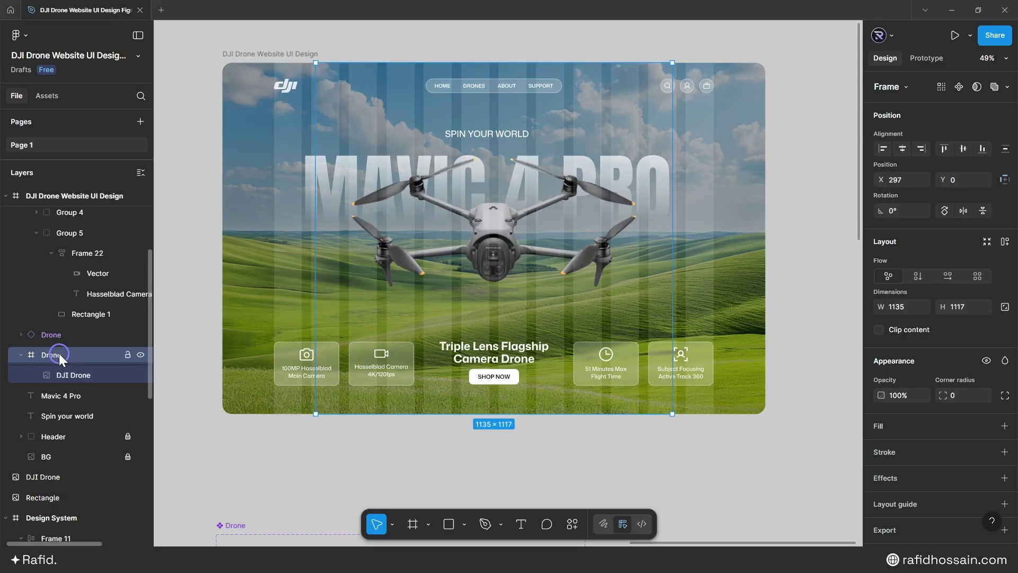
key(Delete)
click(48, 334)
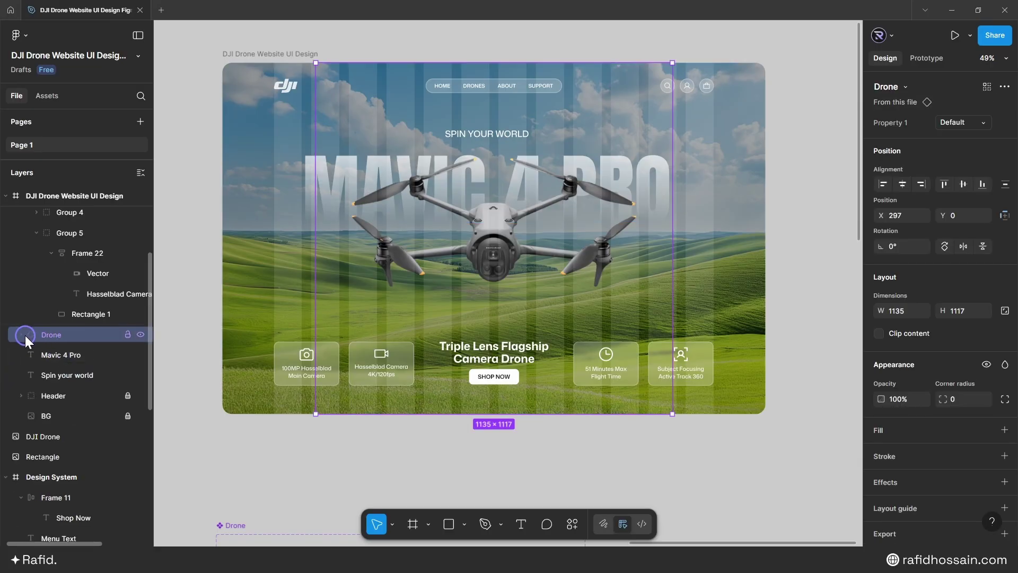
click(21, 335)
click(21, 335)
click(902, 185)
click(962, 184)
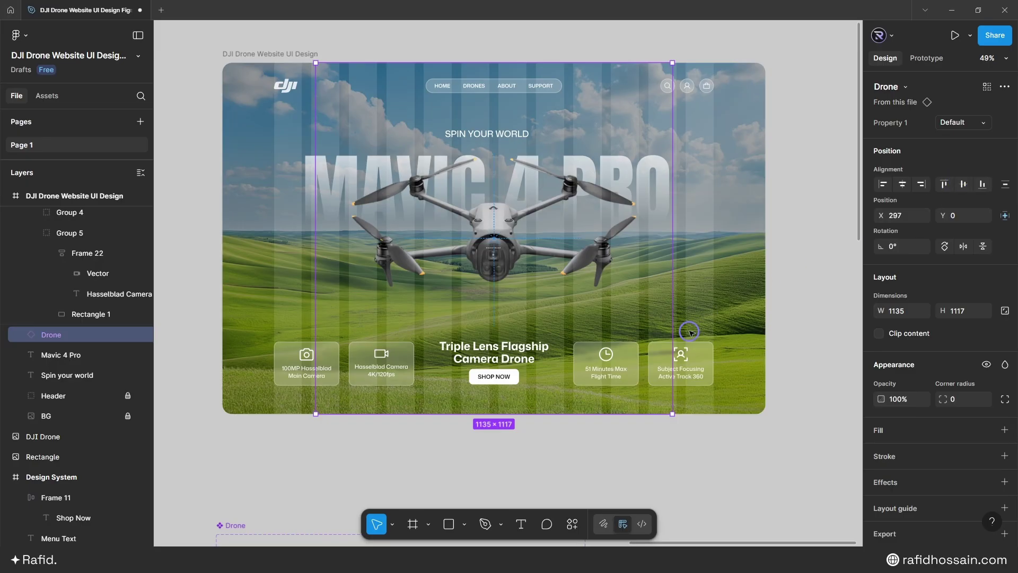
click(128, 334)
click(459, 443)
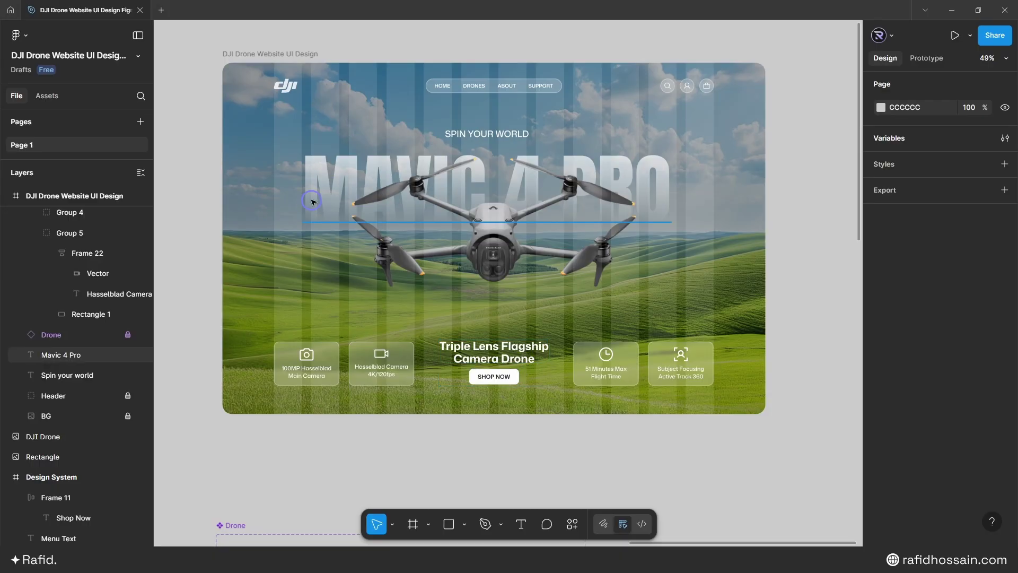
Step: Wrap the MAVIC 4 PRO, SPIN YOUR WORLD and Triple Lens Flagship texts in their own frames (Frames 26–28)
click(343, 181)
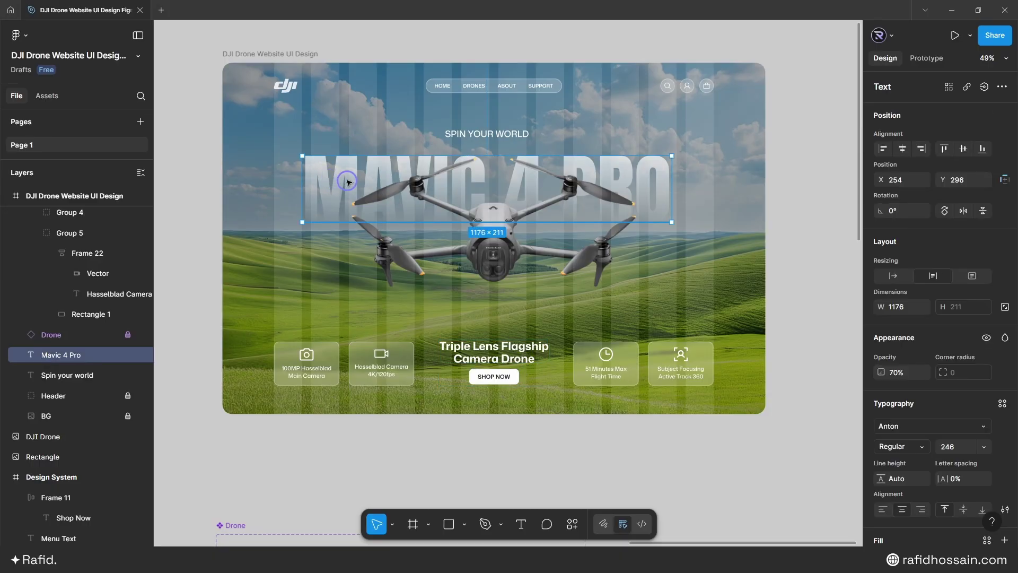
right_click(324, 182)
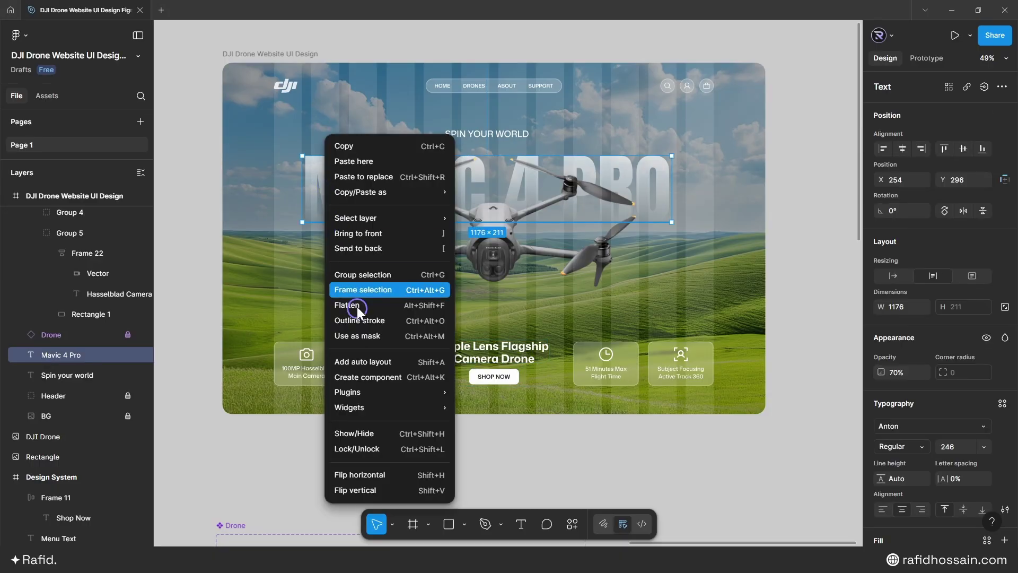
click(373, 289)
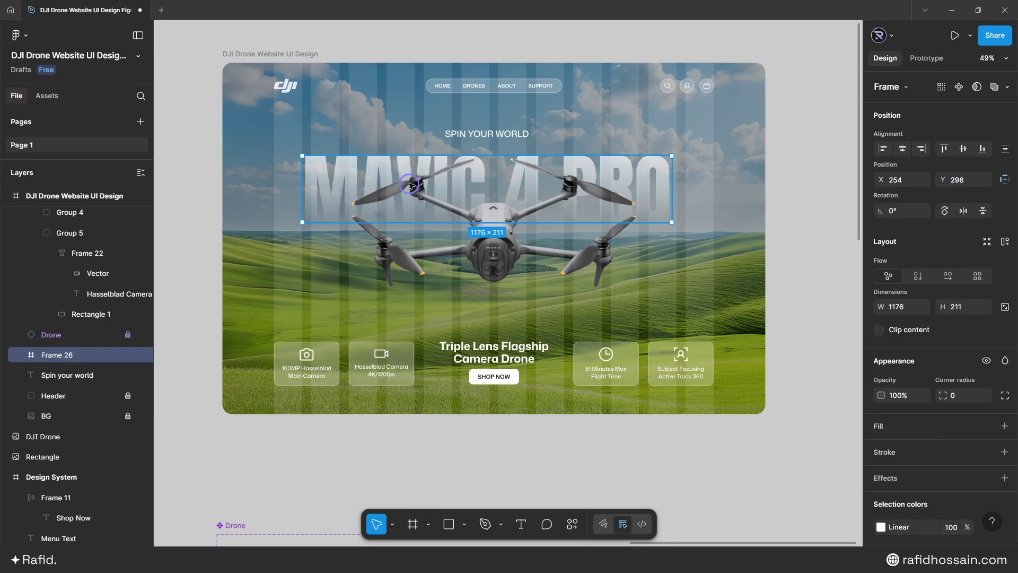
click(468, 134)
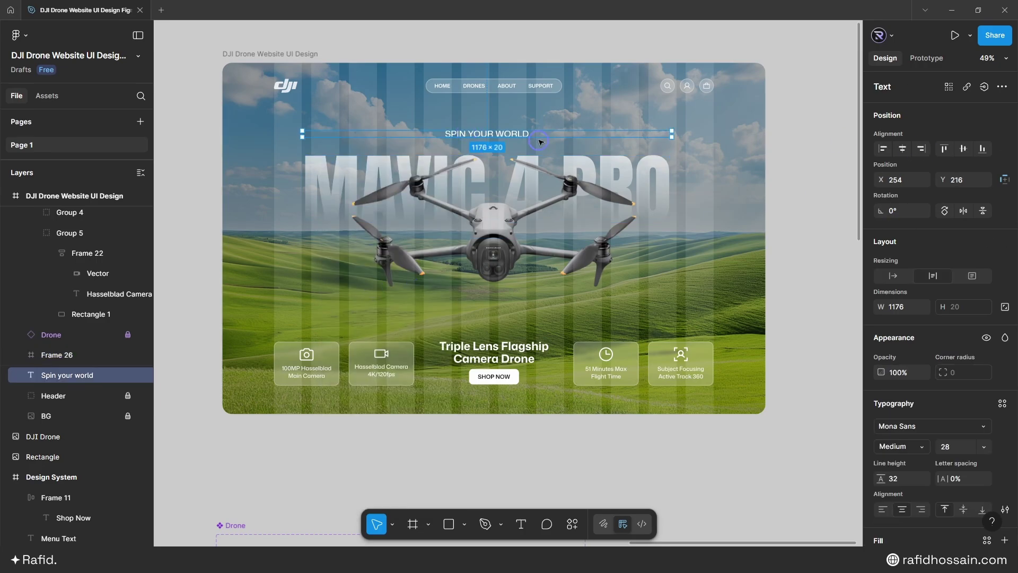
right_click(512, 132)
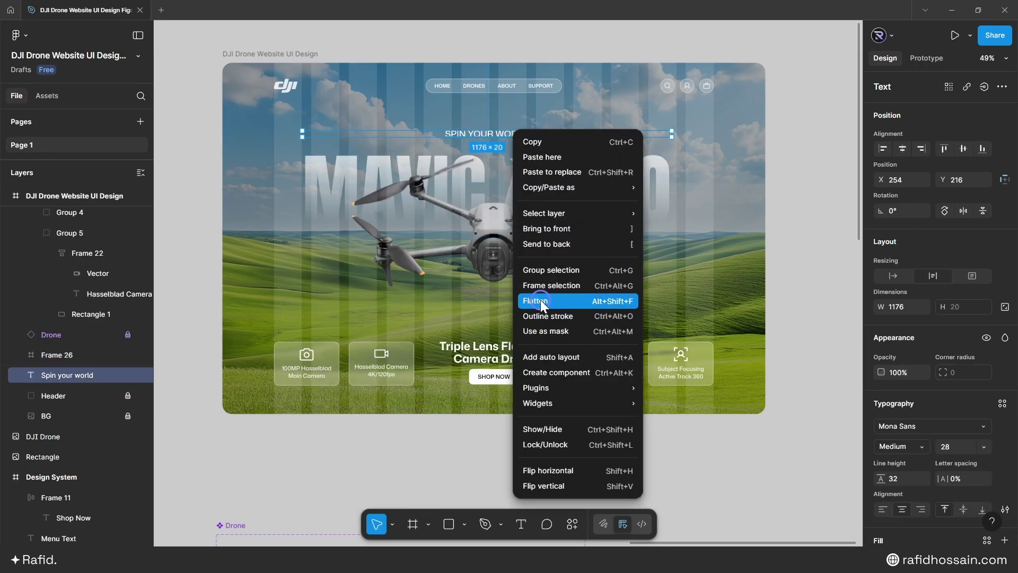
click(551, 286)
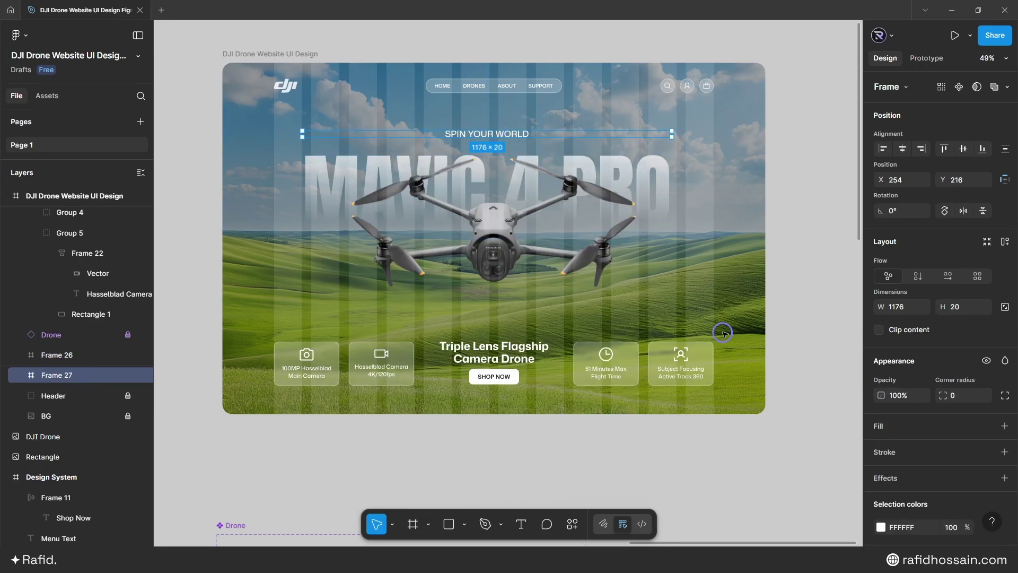
click(494, 354)
click(493, 356)
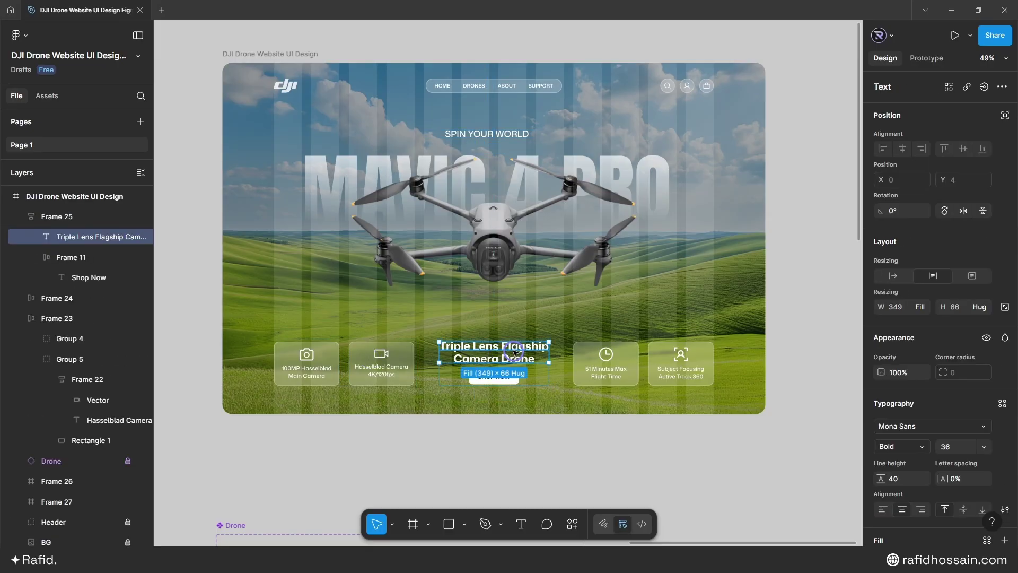
right_click(516, 348)
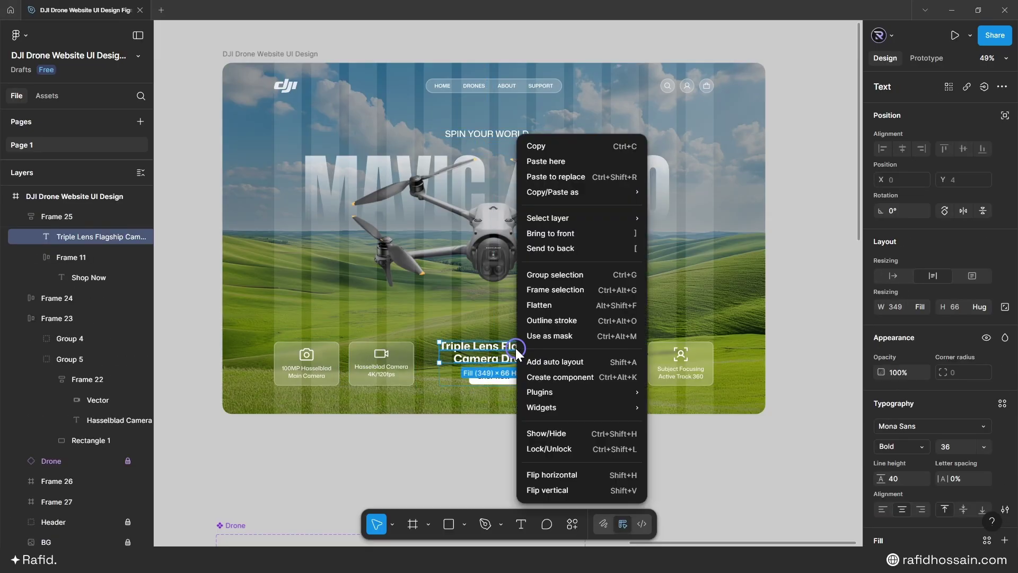
click(562, 286)
click(596, 425)
Step: Turn on Clip content for the MAVIC 4 PRO and SPIN YOUR WORLD frames and check the headline frame
ctrl+scroll(311, 137, down, 3)
click(311, 135)
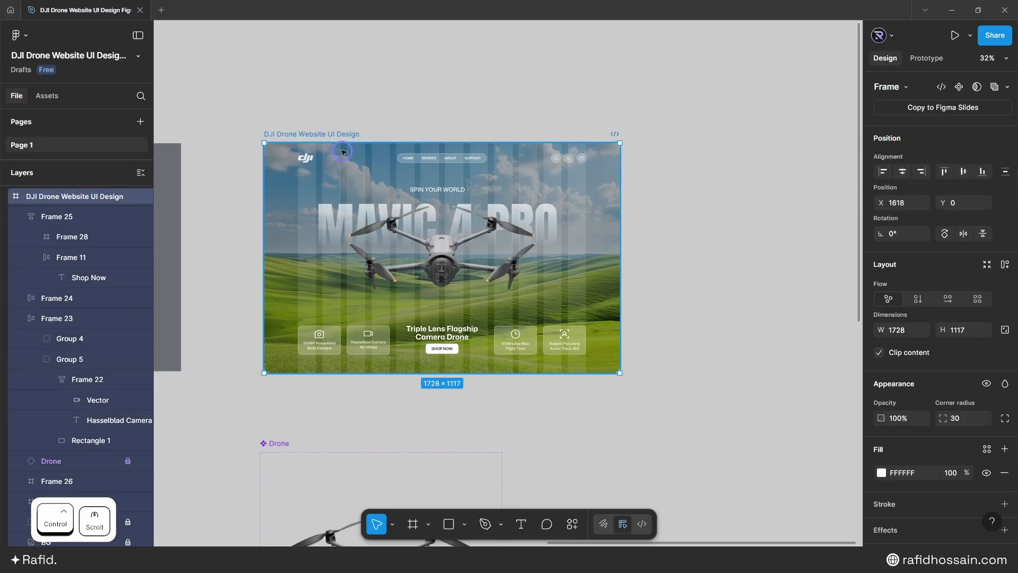
click(364, 129)
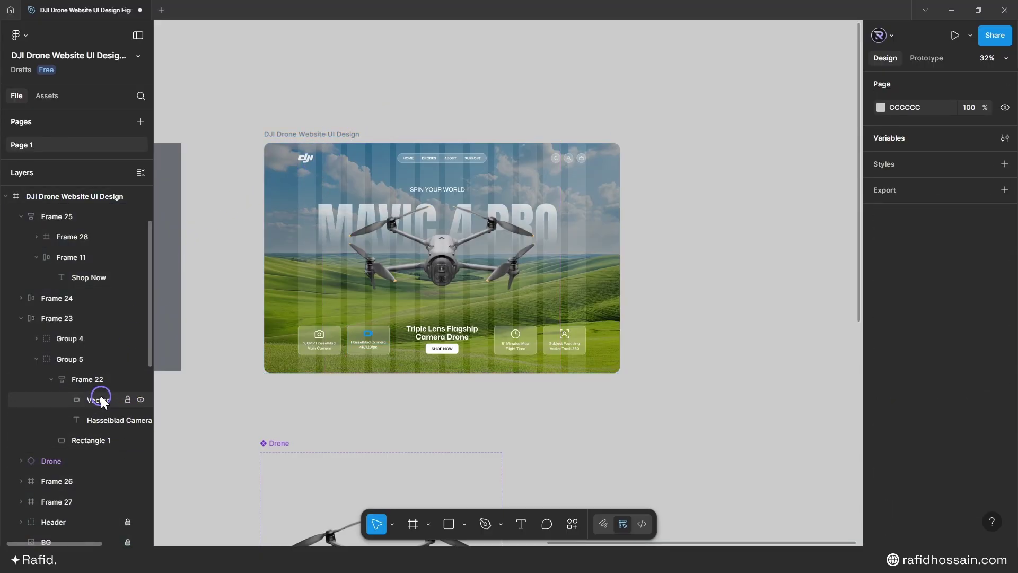
scroll(103, 402, down, 3)
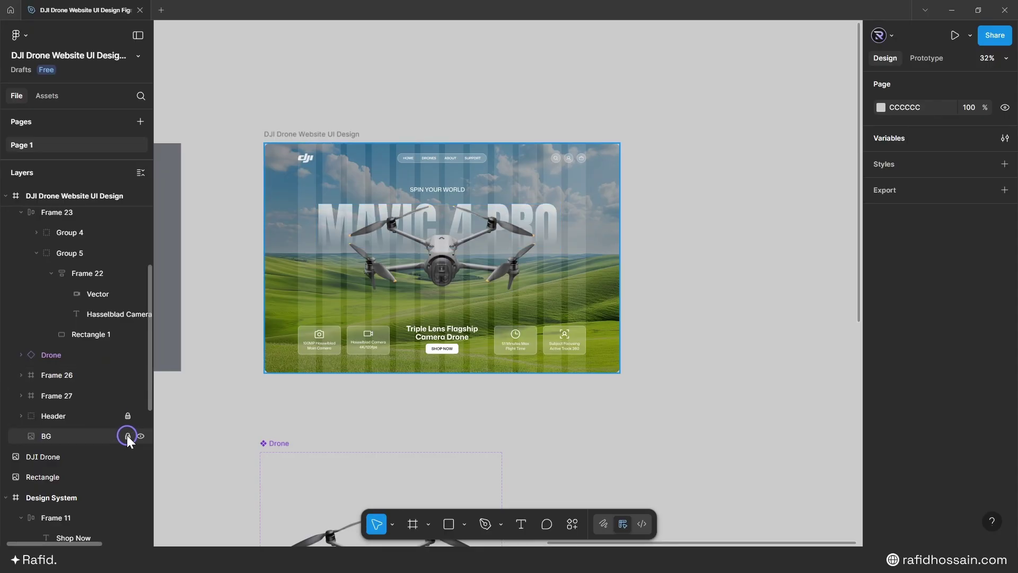
scroll(110, 329, up, 1)
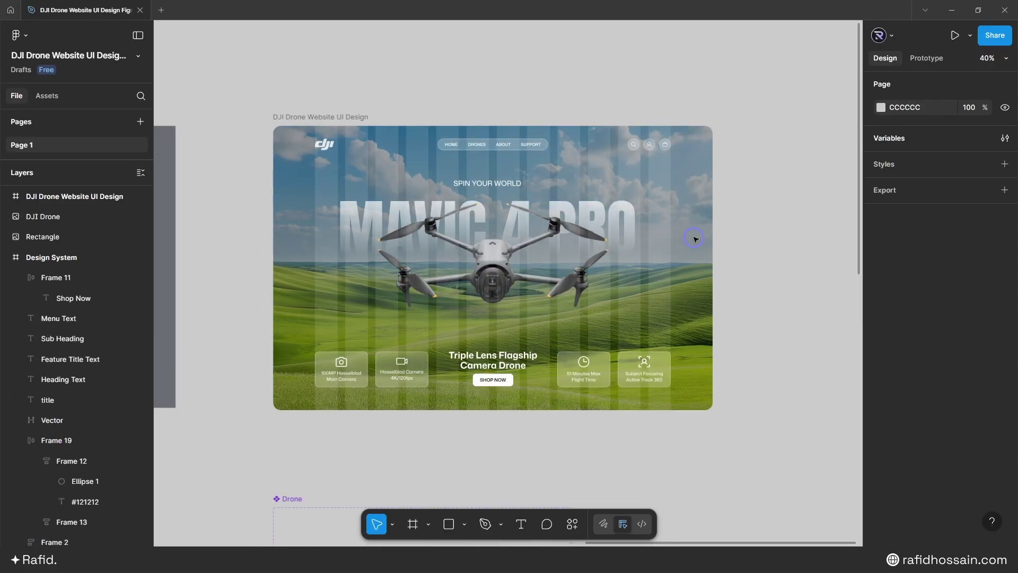
scroll(65, 298, down, 2)
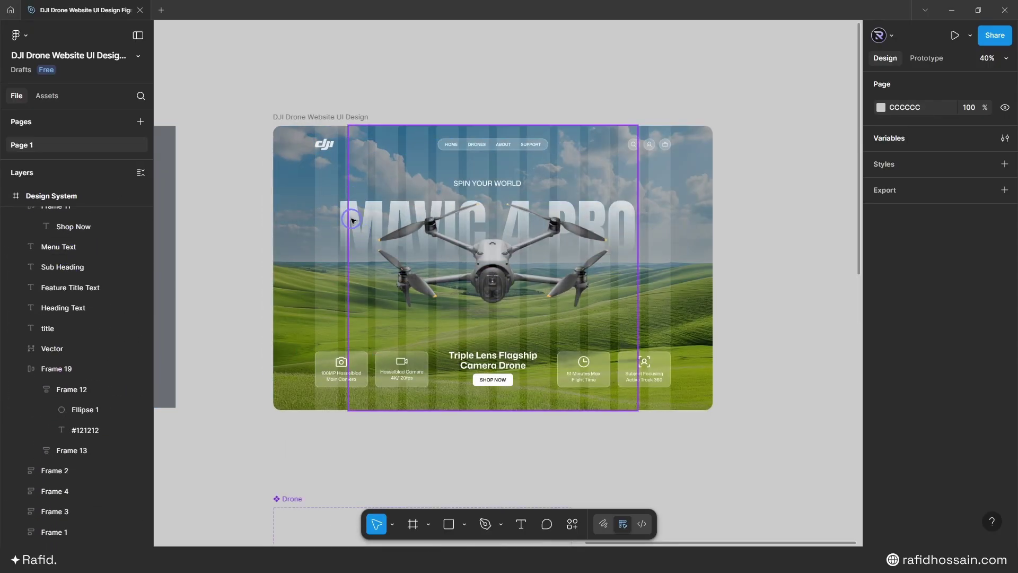
click(346, 217)
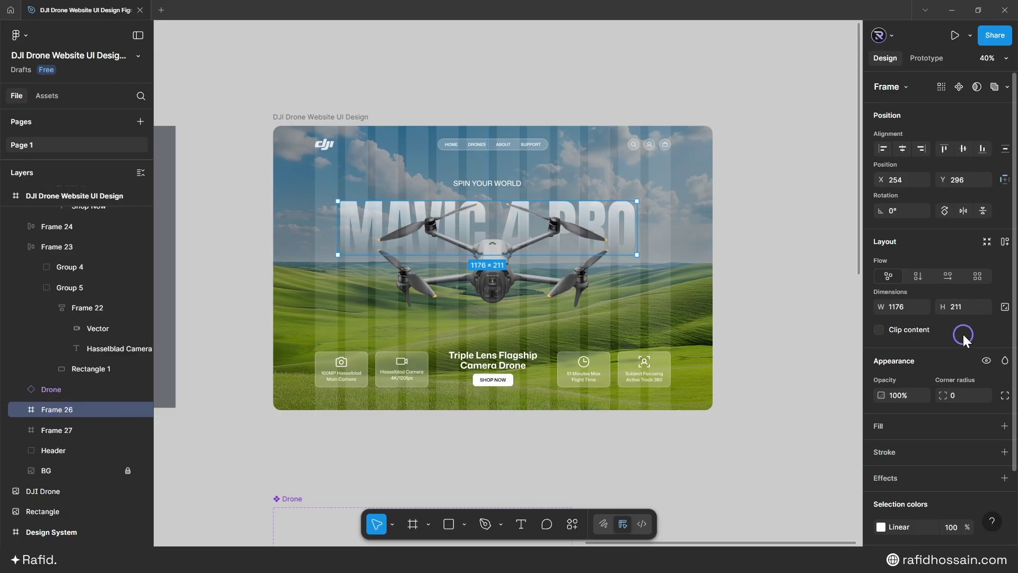
click(870, 330)
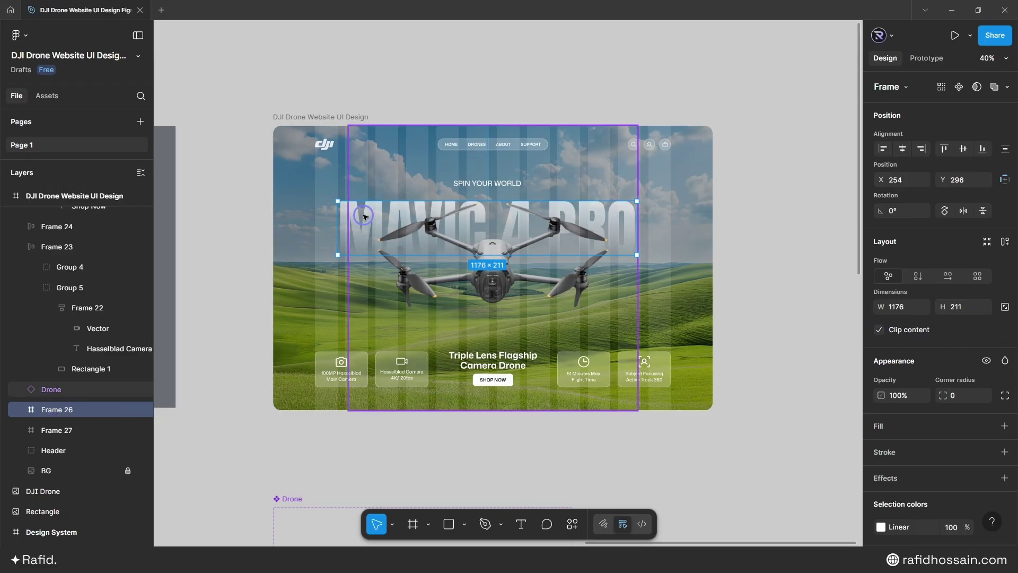
click(53, 429)
click(878, 330)
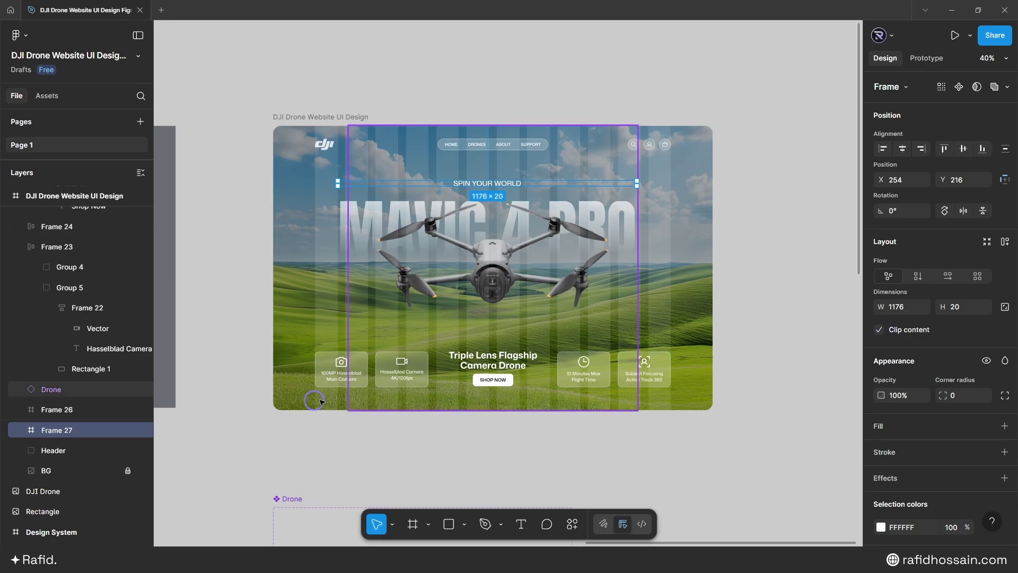
ctrl+click(488, 357)
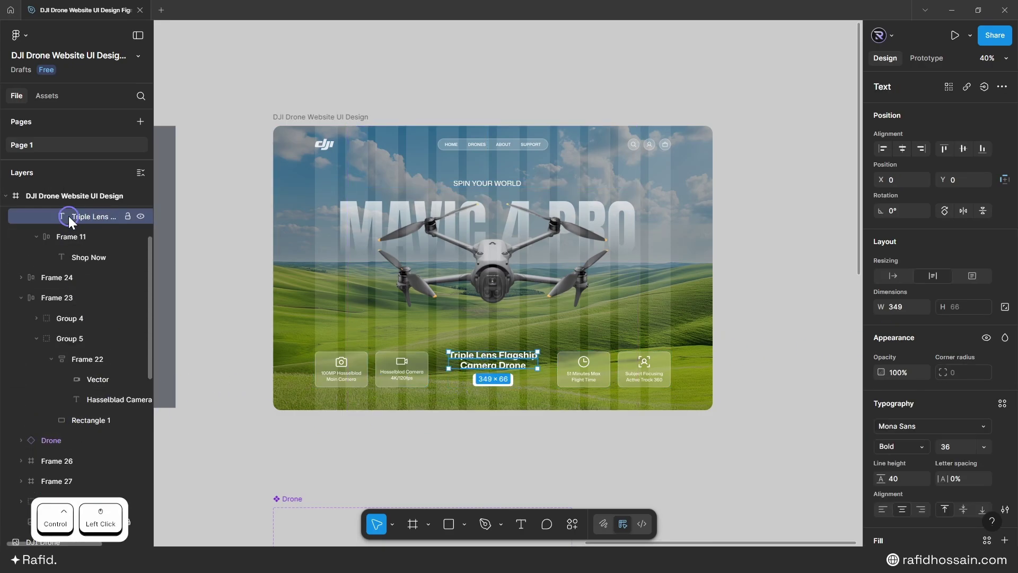
scroll(69, 216, up, 1)
click(79, 249)
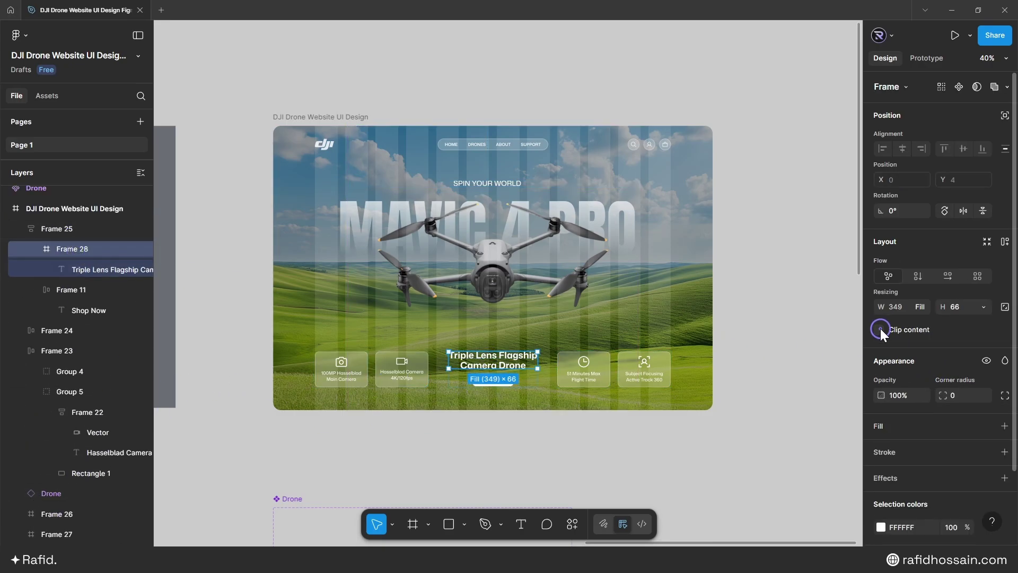
click(629, 413)
scroll(321, 413, down, 2)
Step: Duplicate the hero frame to the right and rename the copy 'DJI Drone Website UI Design 1'
scroll(406, 137, down, 2)
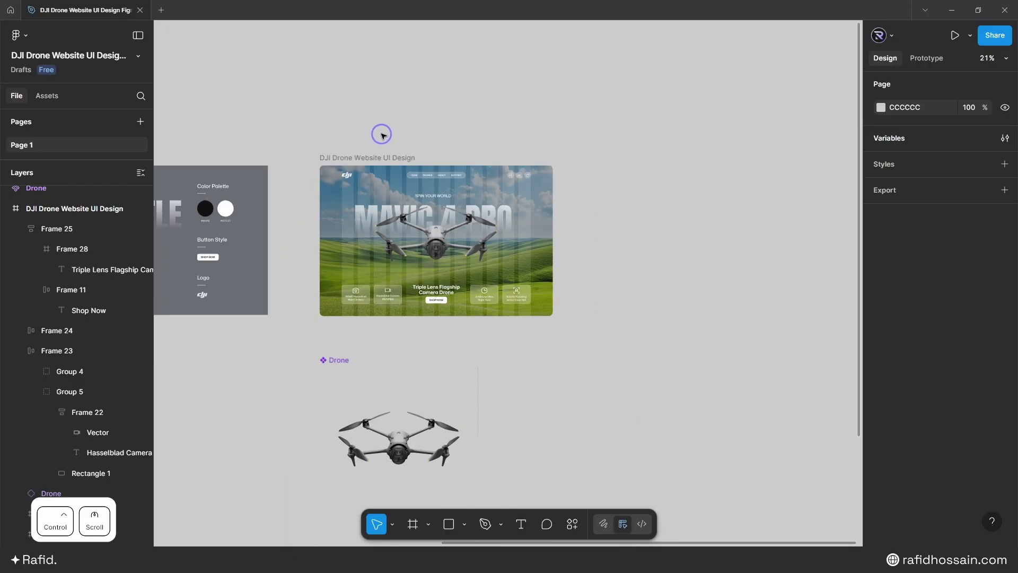
drag(374, 154, 651, 155)
click(308, 206)
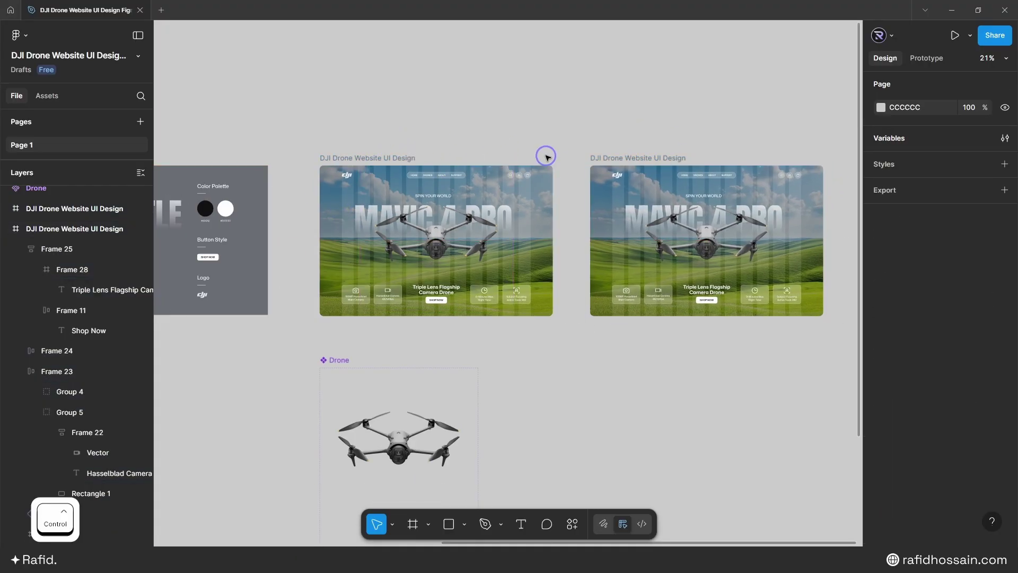
click(678, 157)
key(Right)
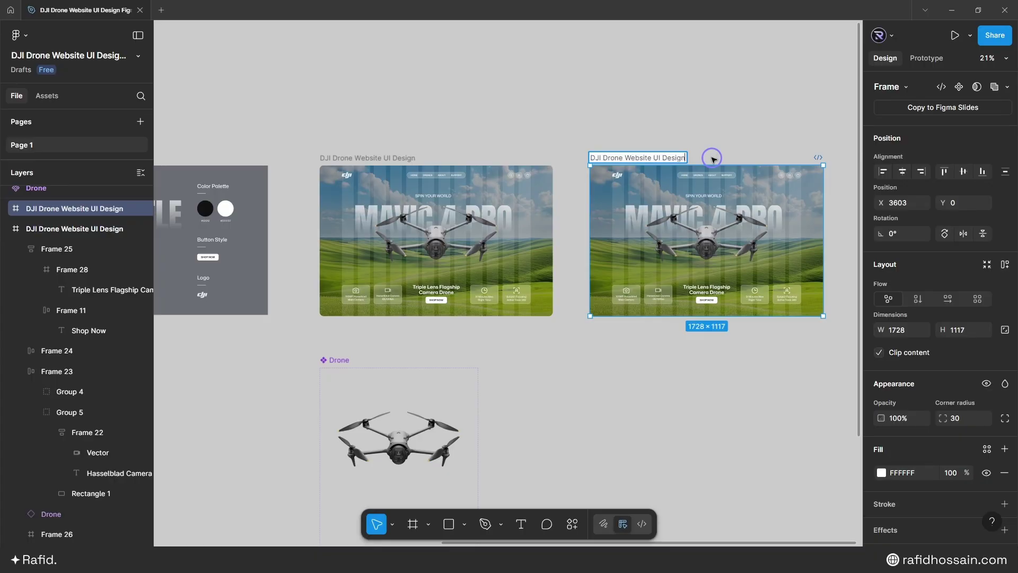
text(1)
click(678, 131)
Step: Move the Header group up to Y -50, just above the start frame
scroll(393, 172, up, 4)
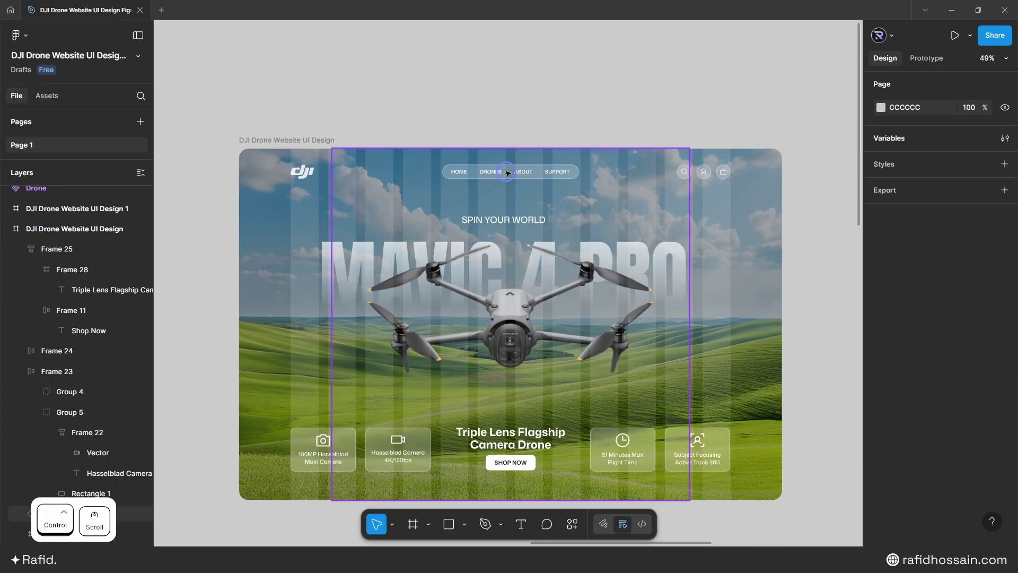
click(509, 172)
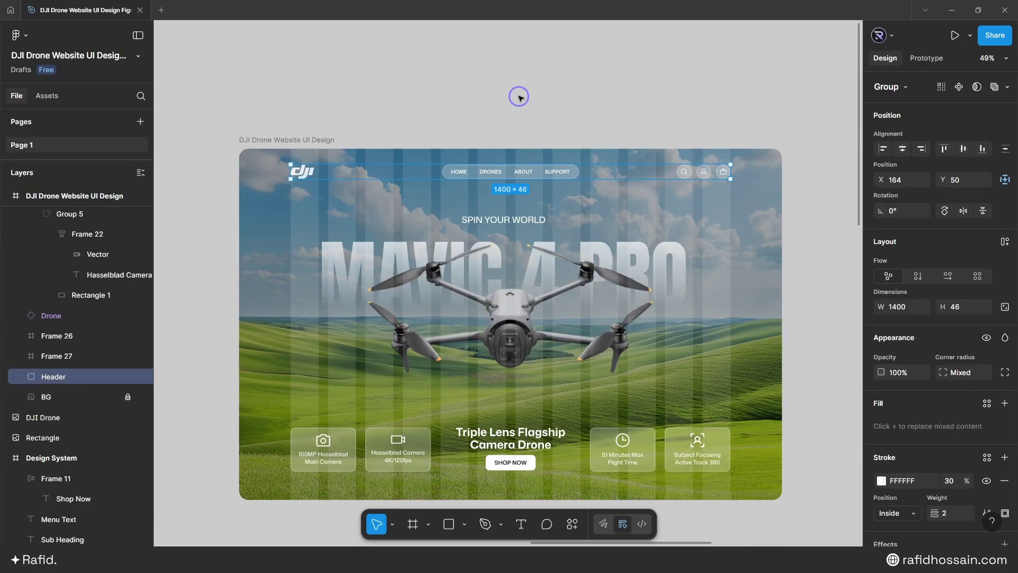
key(shift+Up)
key(shift+Up)
key(shift+Up)
key(shift+Up)
key(shift+Up)
key(shift+Up)
key(shift+Up)
key(shift+Up)
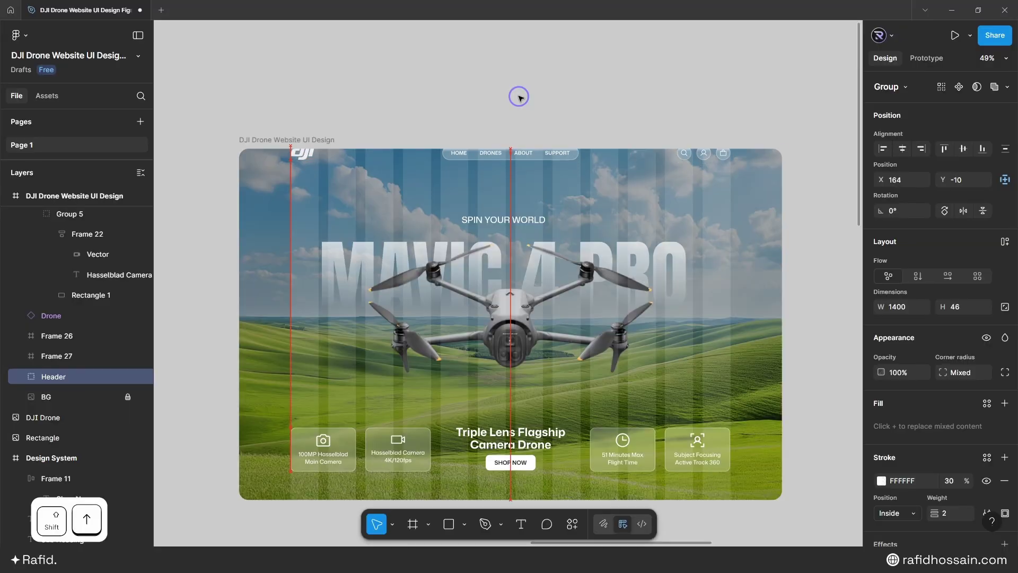
key(shift+Up)
key(shift+Up)
key(shift+Down)
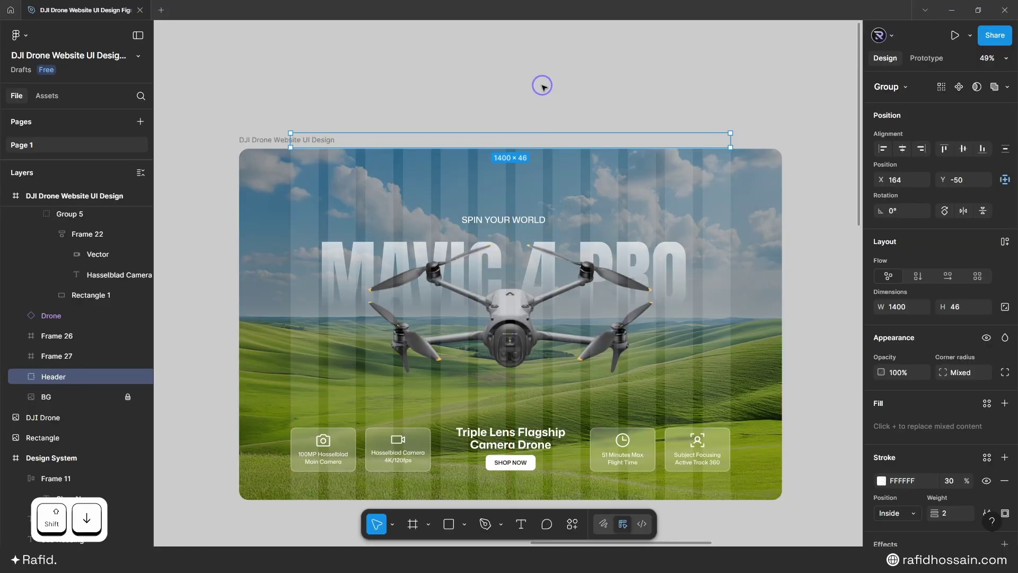
Step: Lower the Spin your world tagline by 20 and the MAVIC 4 PRO heading to Y 220
scroll(540, 84, down, 2)
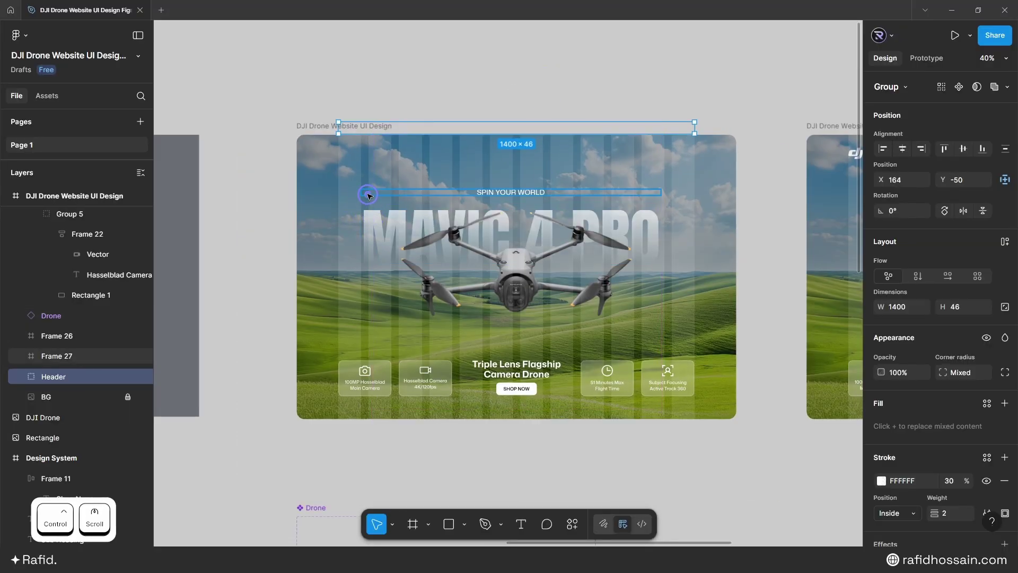
click(364, 194)
click(21, 356)
click(77, 378)
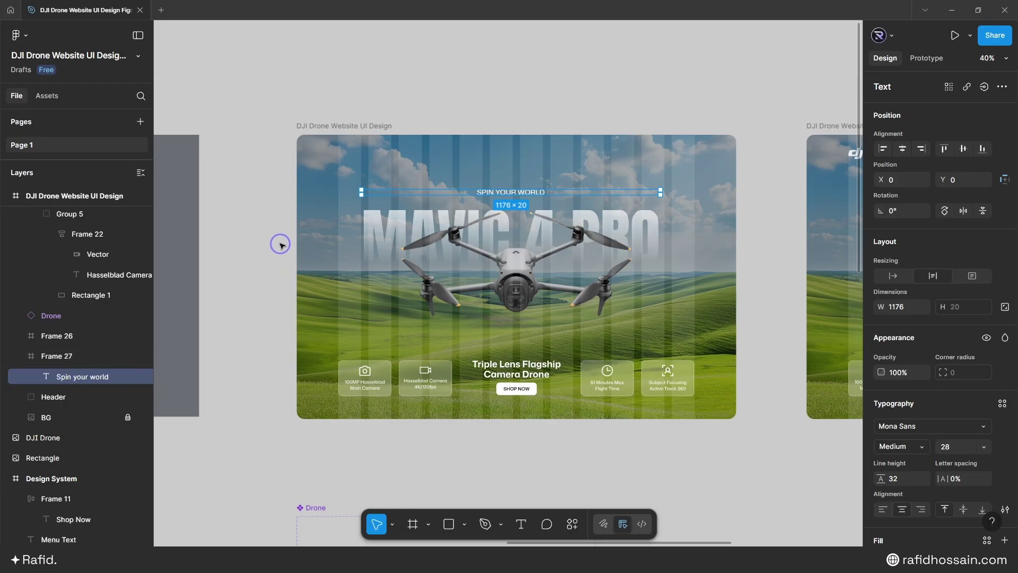
key(shift+Down)
key(shift+Down)
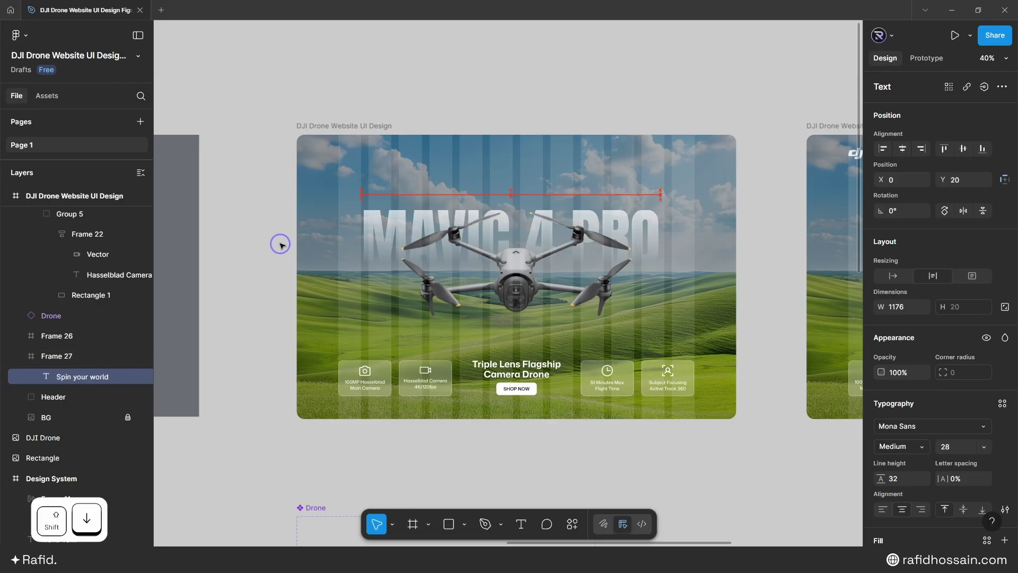
scroll(281, 244, down, 1)
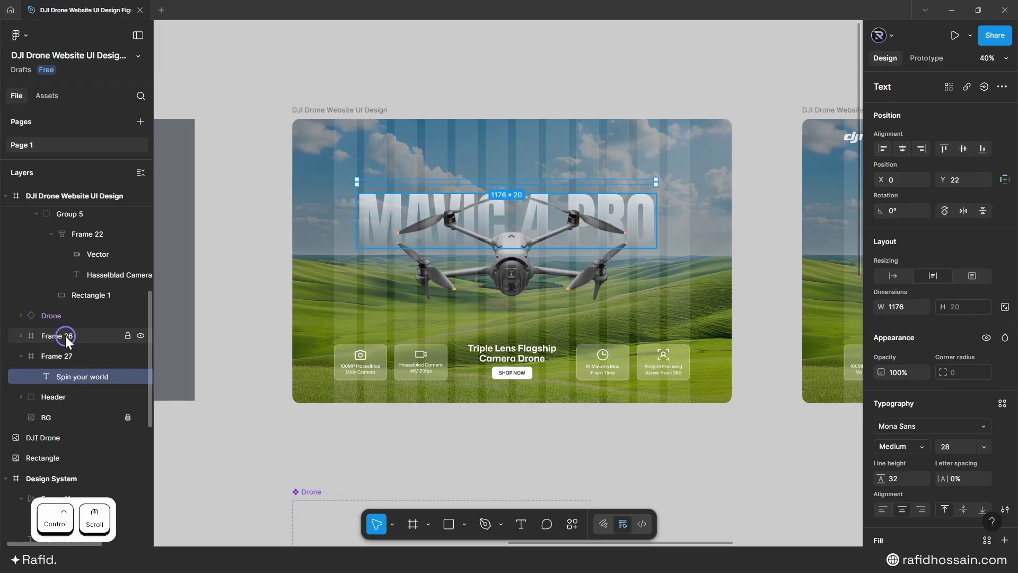
click(57, 335)
click(20, 335)
click(137, 356)
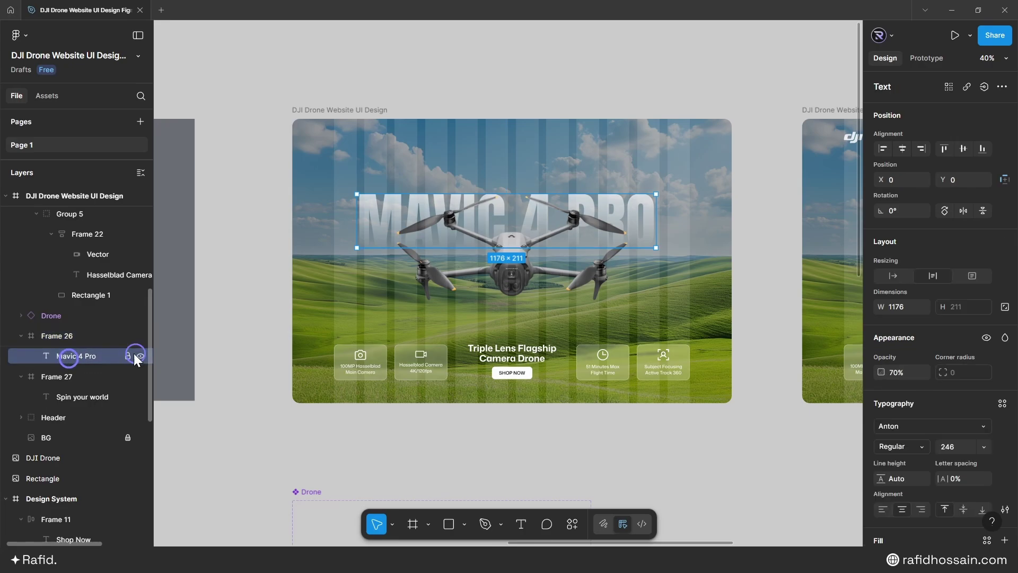
key(shift+Down)
key(shift+Down)
key(shift+Down)
key(shift+Down)
key(shift+Down)
key(shift+Down)
key(shift+Down)
key(shift+Down)
key(shift+Down)
key(shift+Down)
key(shift+Down)
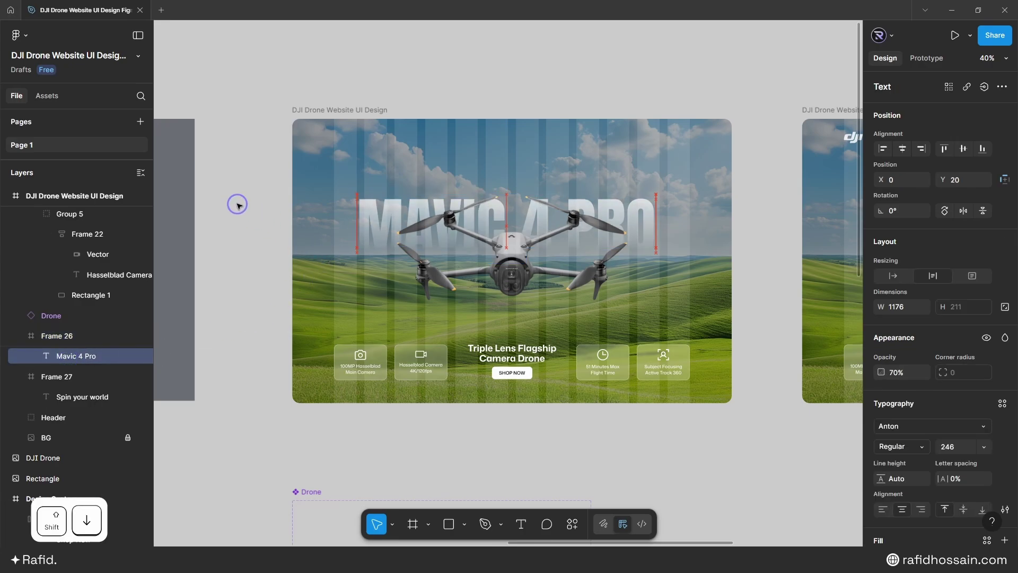
key(shift+Down)
key(shift+Down)
key(shift+Down)
key(shift+Down)
key(shift+Down)
key(shift+Down)
key(shift+Down)
key(shift+Down)
key(shift+Down)
key(shift+Down)
key(shift+Down)
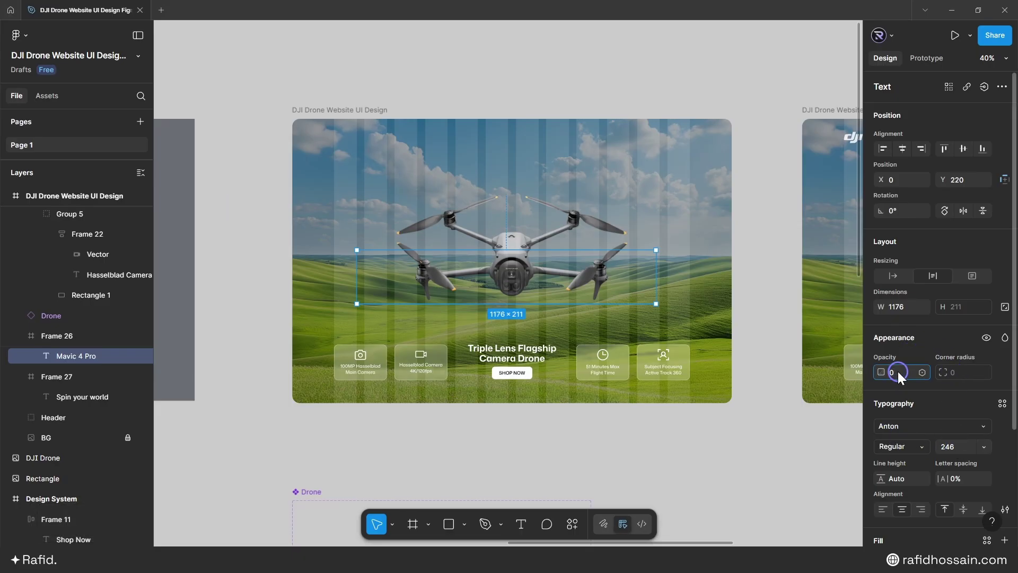
Step: Set the Spin your world tagline's opacity to 0%
click(75, 397)
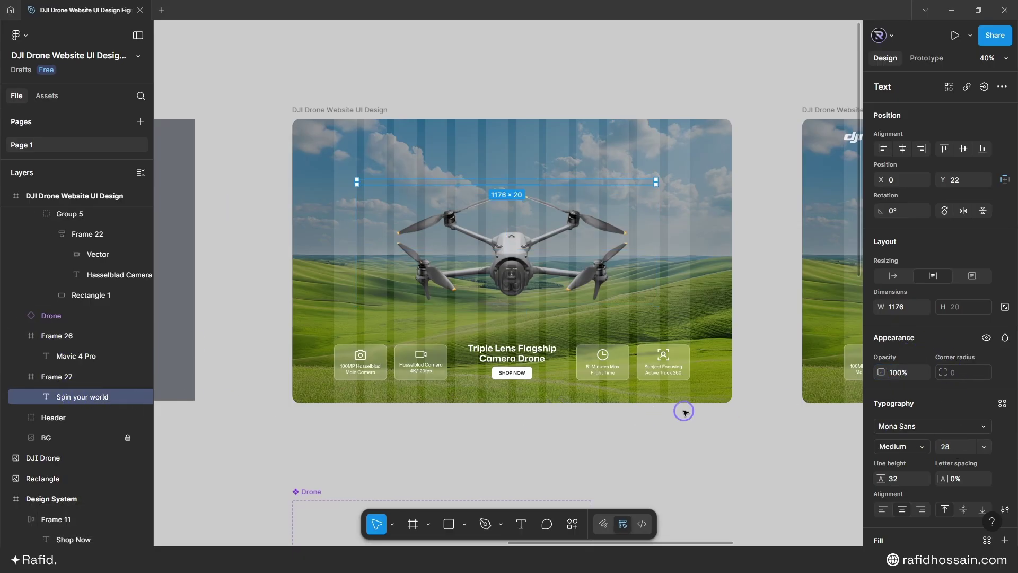
click(899, 371)
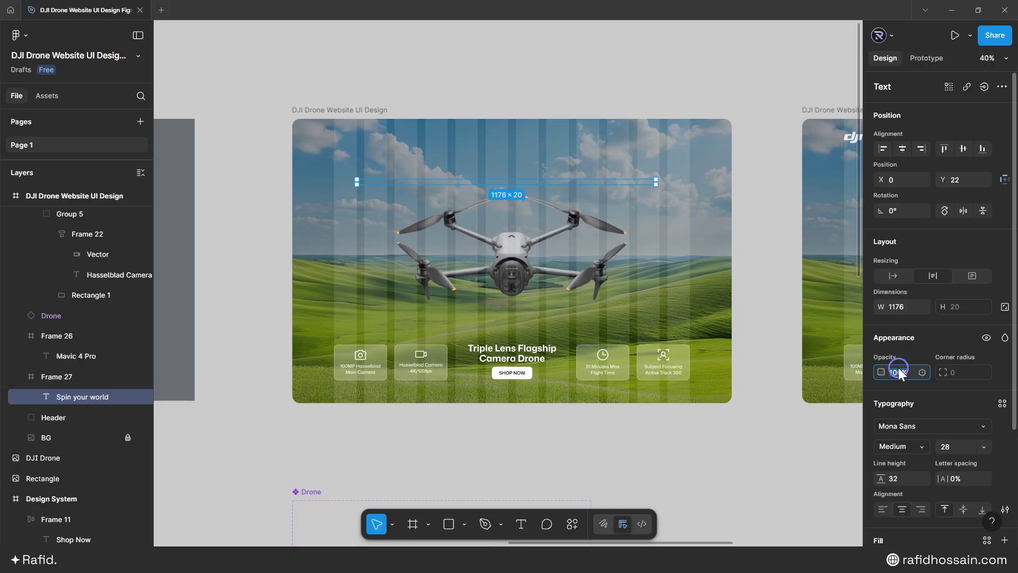
text(0)
key(Return)
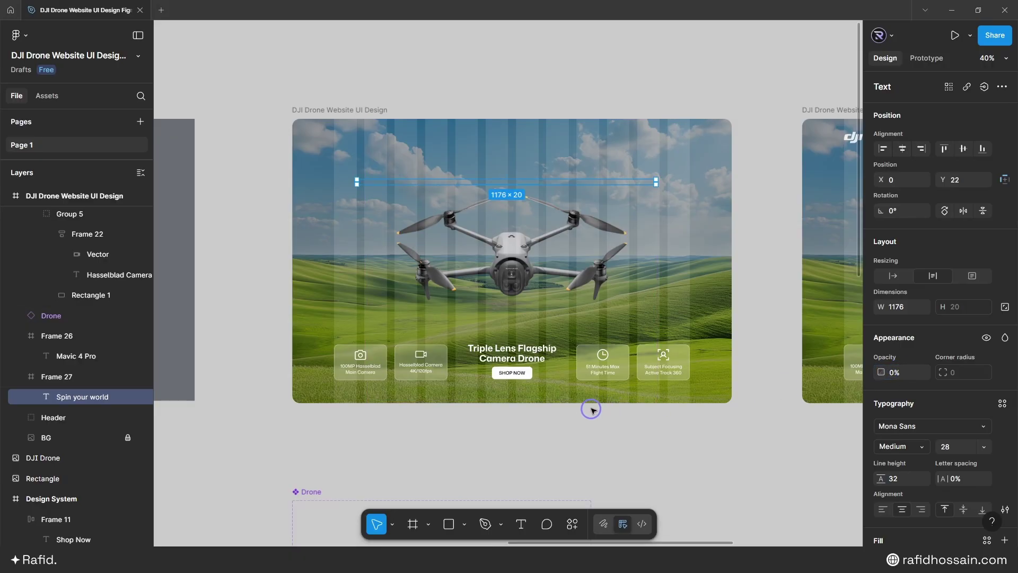
click(89, 417)
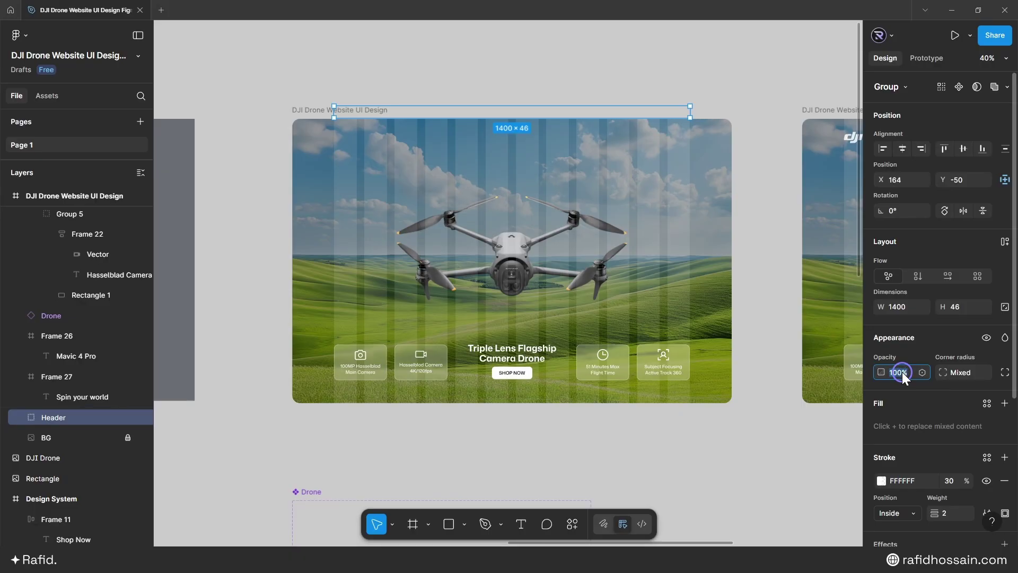
Step: Make the Header 0% opacity and shift the feature cards (Frames 23 and 24) down
text(0)
key(Return)
click(370, 372)
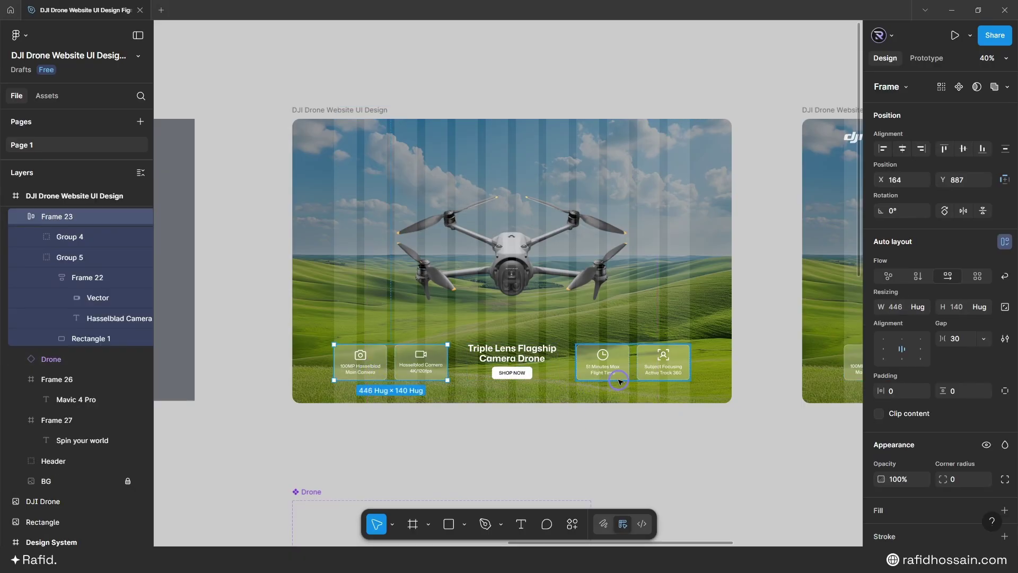
shift+click(620, 371)
key(shift+Down)
key(shift+Down)
key(shift+Down)
key(shift+Down)
key(shift+Down)
key(shift+Down)
key(shift+Down)
key(shift+Down)
key(shift+Down)
key(shift+Down)
key(shift+Down)
key(shift+Down)
key(shift+Down)
key(shift+Down)
key(shift+Down)
key(shift+Down)
key(shift+Down)
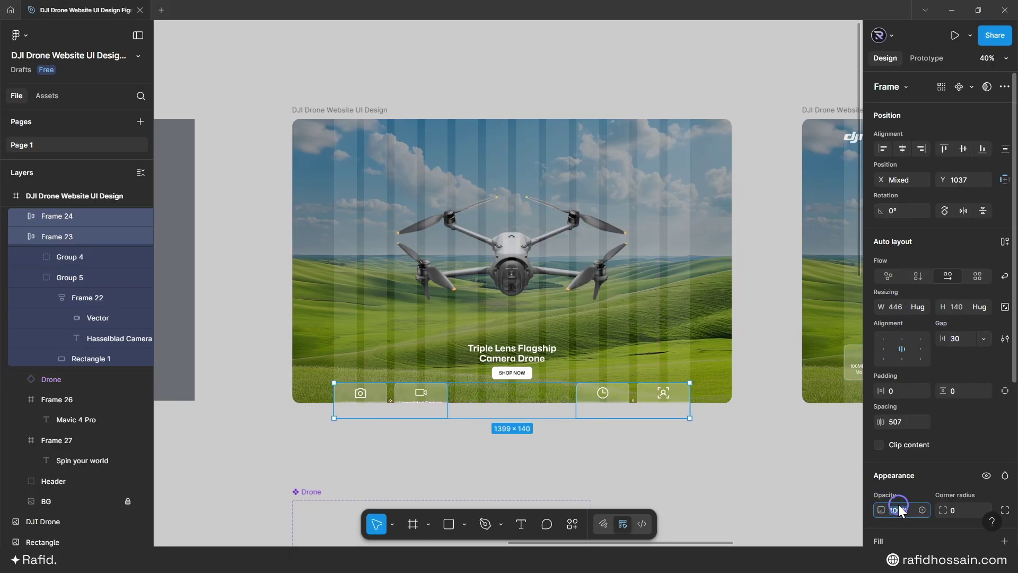
Step: Lower the Triple Lens Flagship title to Y 70 and set its opacity to 0%
click(514, 353)
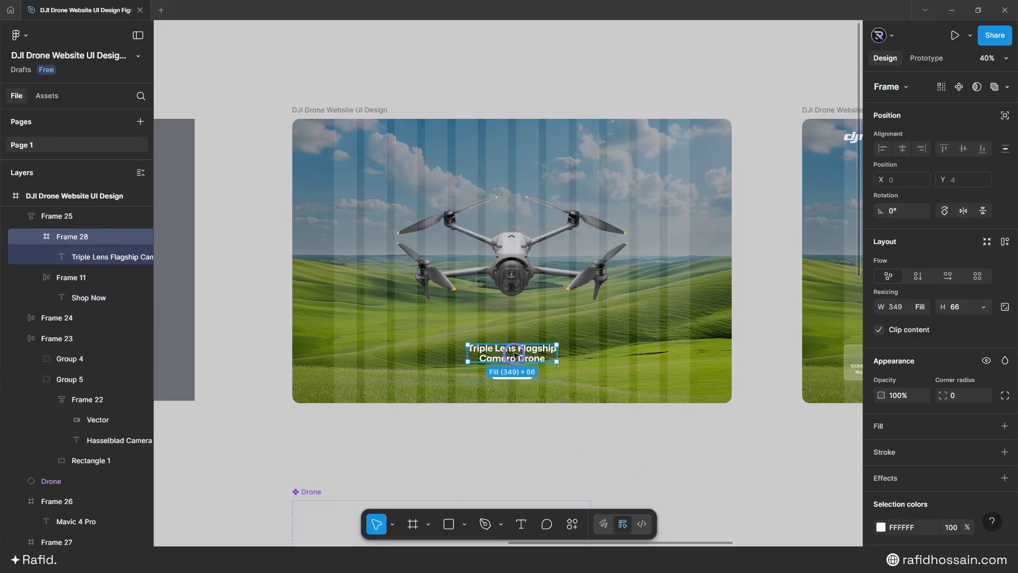
click(87, 256)
key(shift+Down)
key(shift+Down)
key(shift+Down)
key(shift+Down)
key(shift+Down)
key(shift+Down)
key(shift+Down)
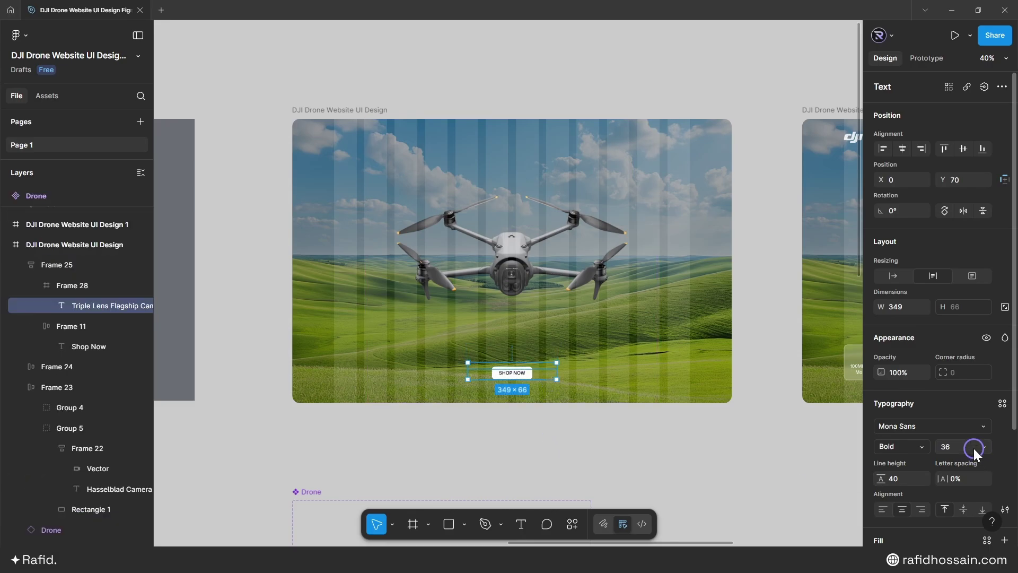
scroll(905, 514, down, 1)
click(898, 317)
text(0)
key(Return)
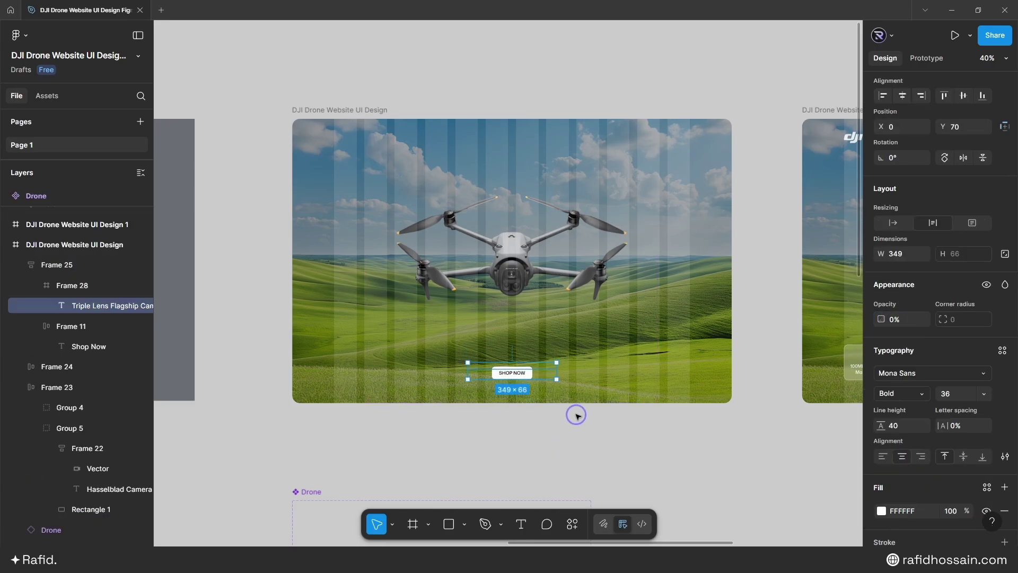
Step: Set the Shop Now button and the drone image to 0% opacity
click(520, 371)
click(897, 306)
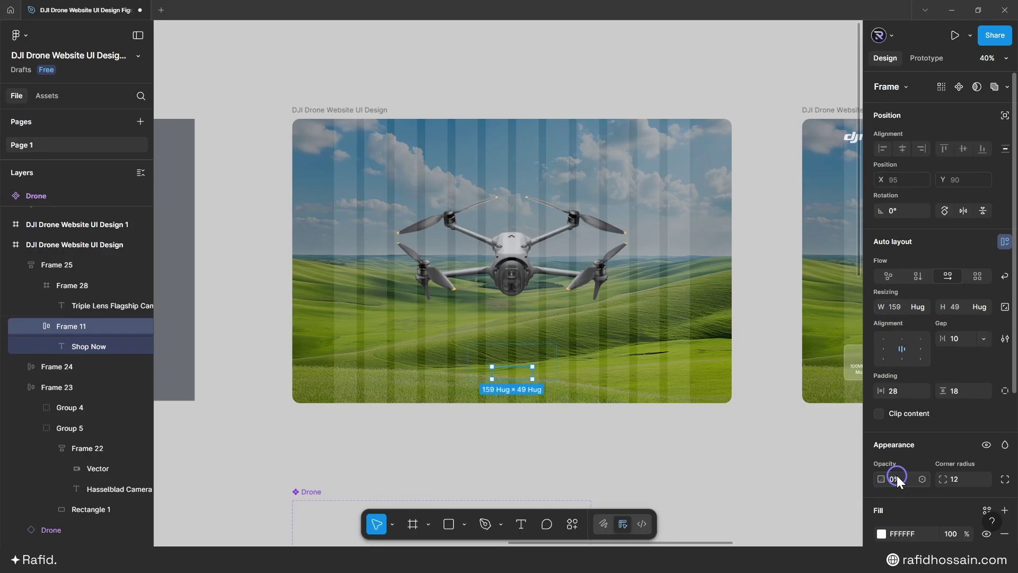
click(496, 274)
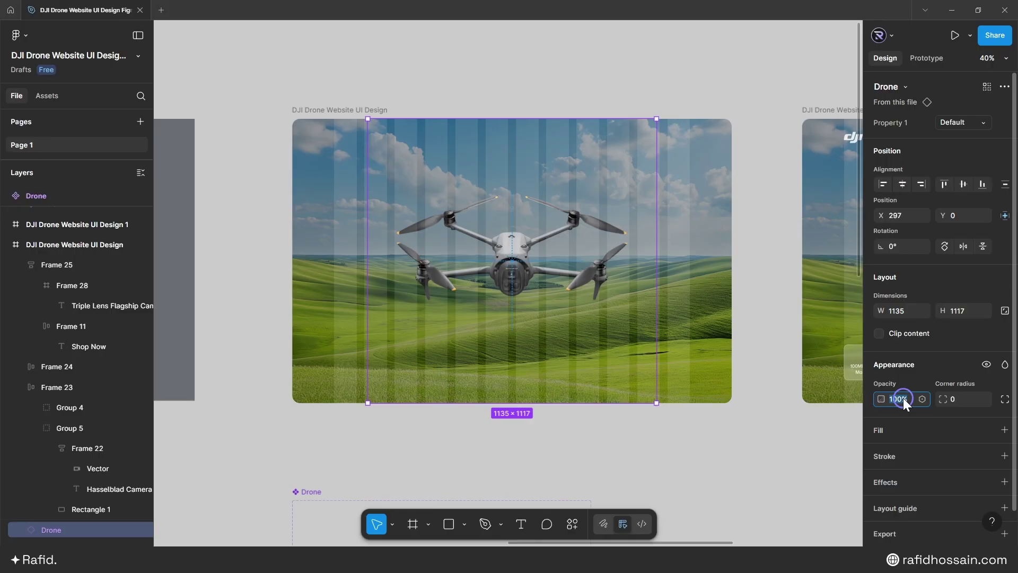
text(0)
key(Return)
click(541, 451)
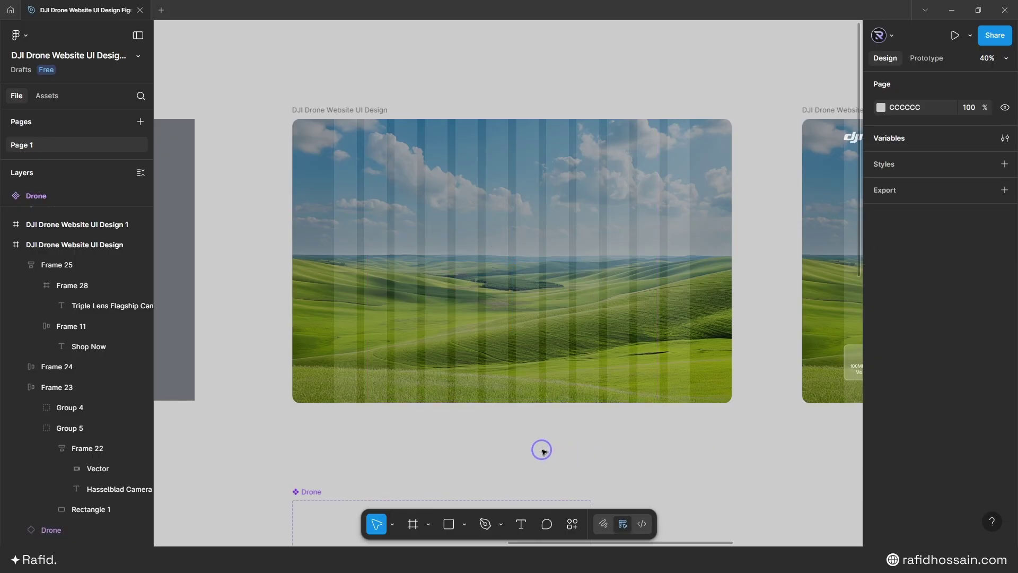
Step: Connect the start frame to Design 1 with an After delay trigger of 400ms
click(329, 108)
click(931, 58)
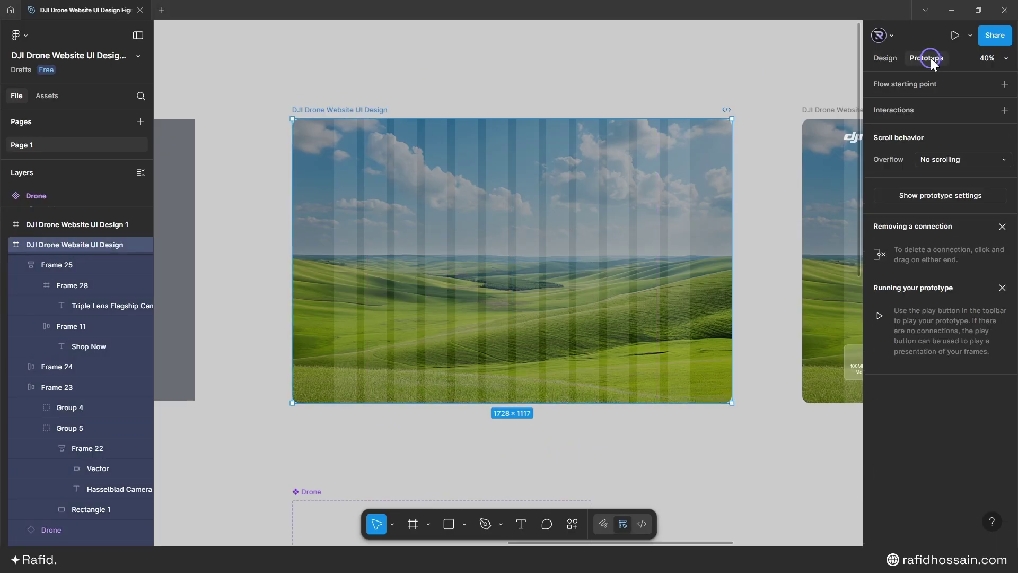
scroll(411, 95, down, 2)
scroll(484, 232, right, 5)
drag(484, 231, 540, 231)
click(549, 291)
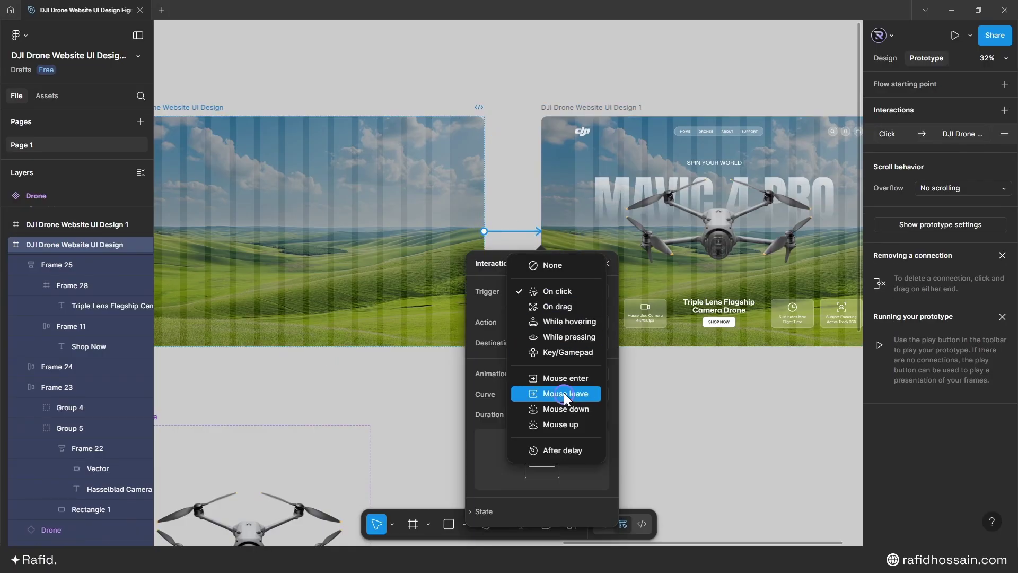
click(548, 313)
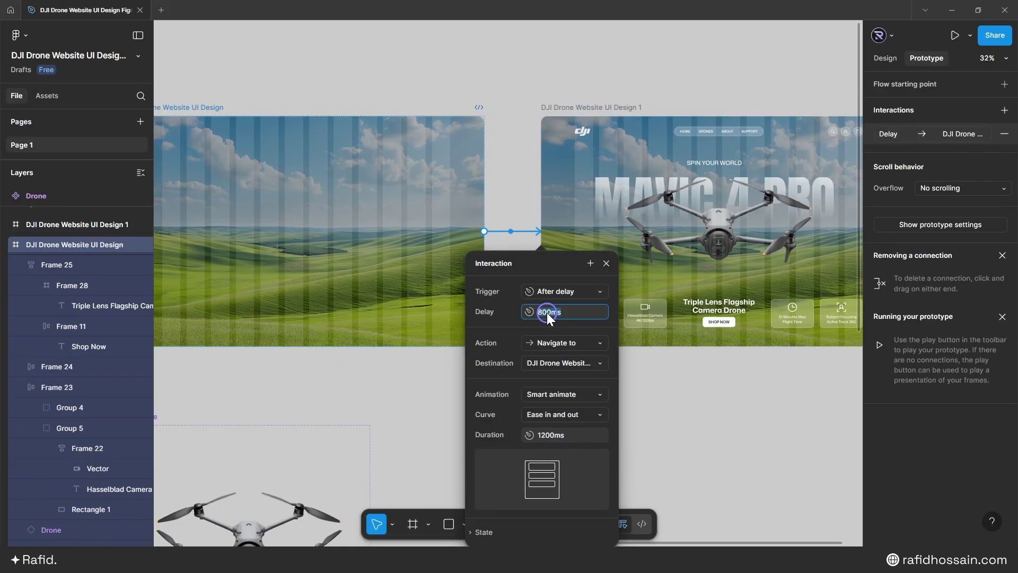
text(400)
key(Return)
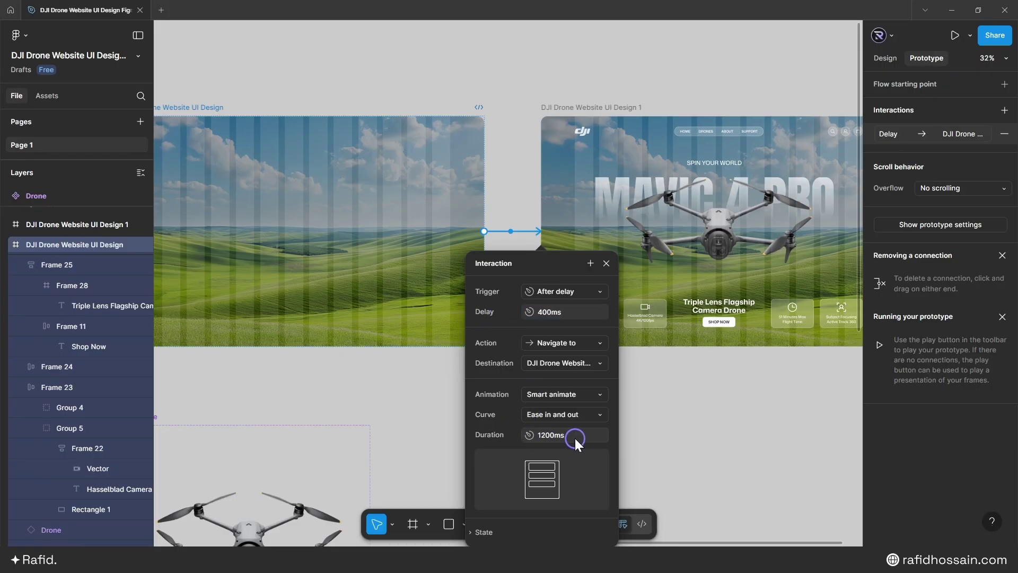
Step: Close the interaction settings and play the prototype in presentation mode
click(606, 262)
scroll(709, 373, down, 3)
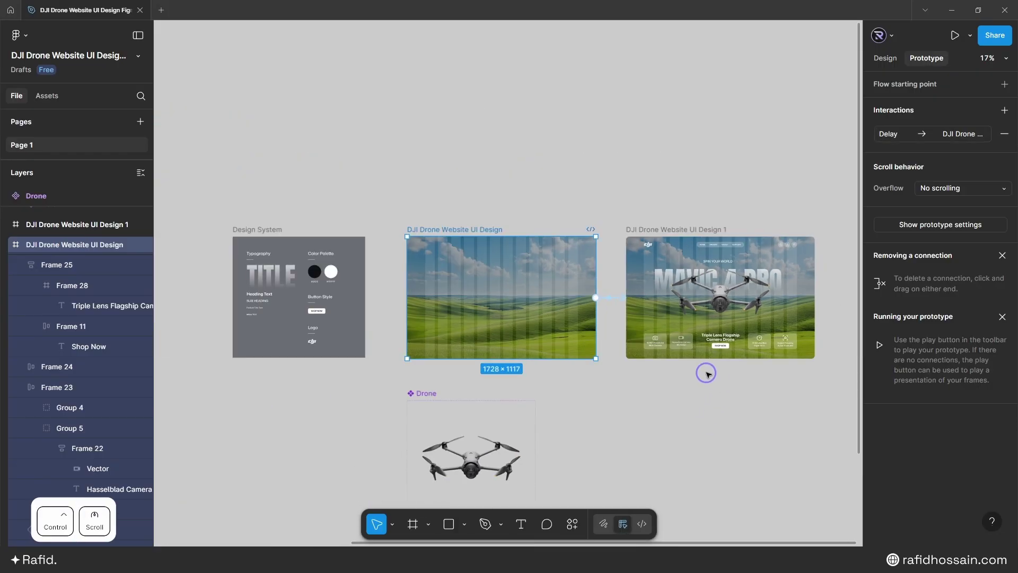
scroll(444, 297, up, 3)
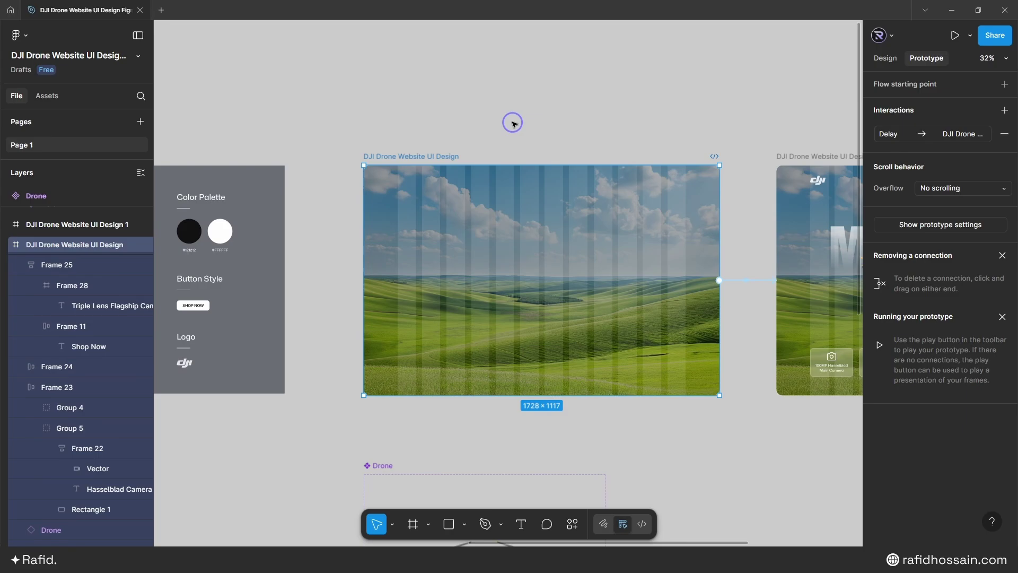
key(ctrl+alt+Return)
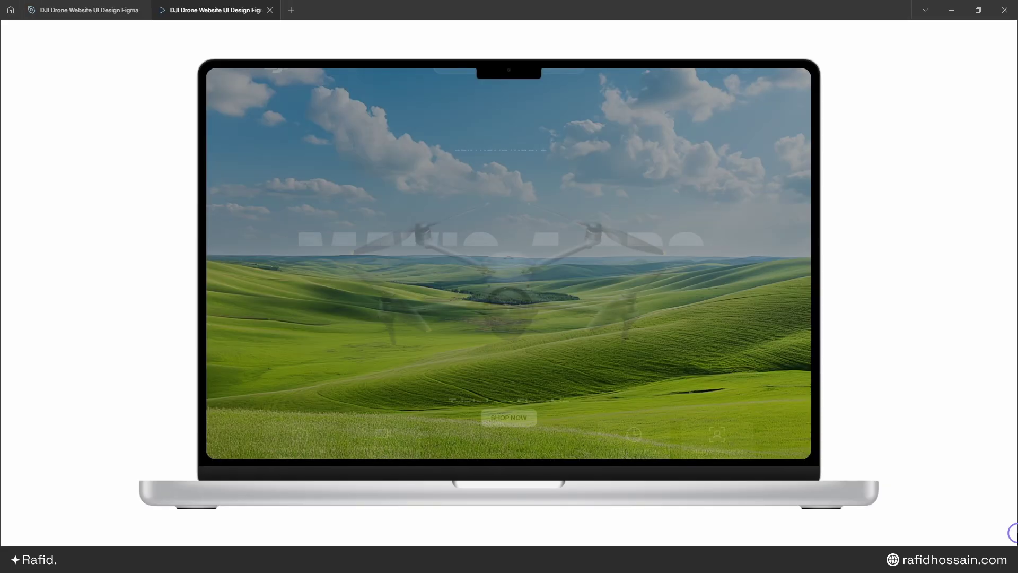